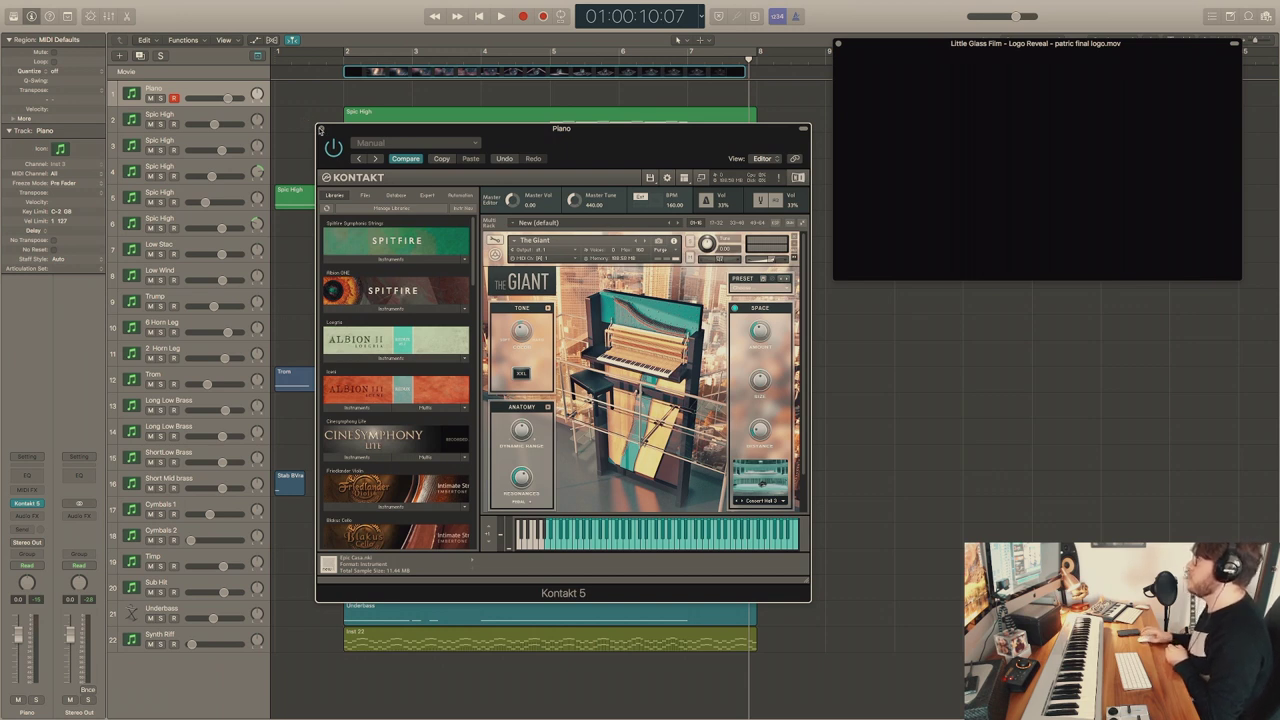
Close the piano's Kontakt window and show the Trump and two Horn Leg regions together in the Piano Roll.
left_click(321, 129)
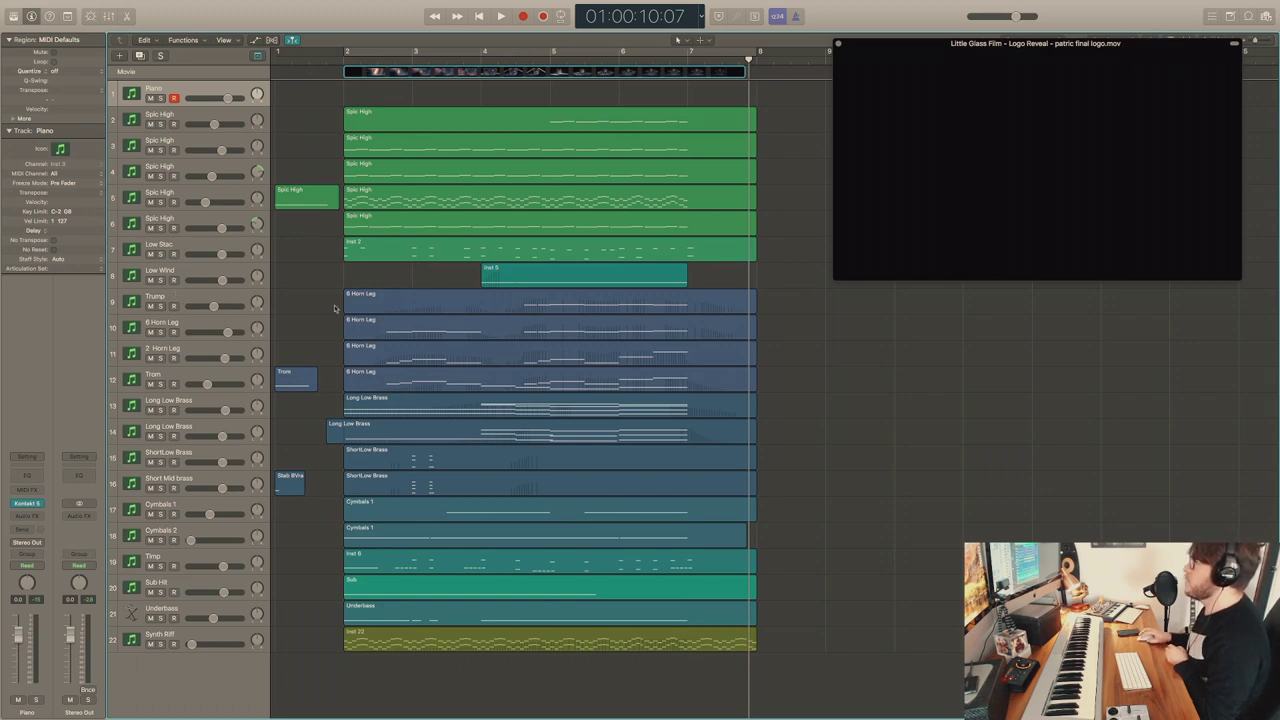
left_click(189, 301)
left_click_drag(331, 303, 415, 357)
key("p")
scroll(417, 358, "down", 4)
scroll(416, 358, "up", 2)
scroll(416, 358, "left", 1)
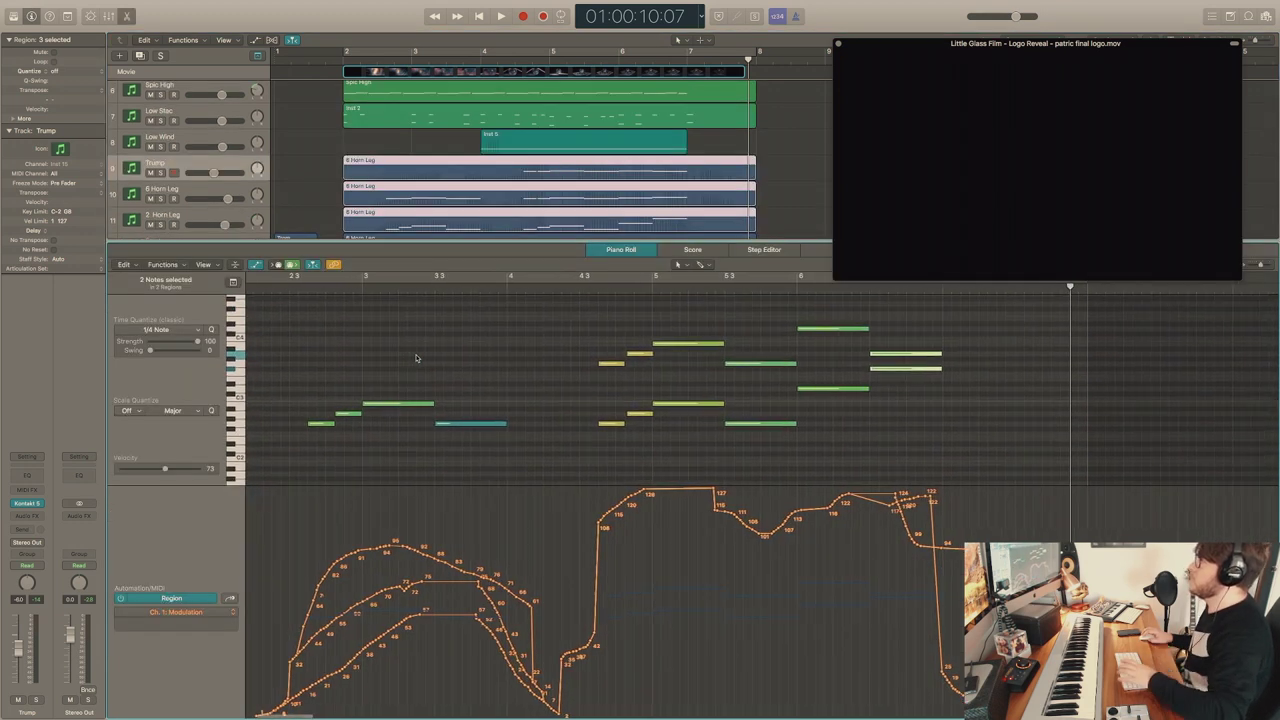
scroll(296, 298, "left", 4)
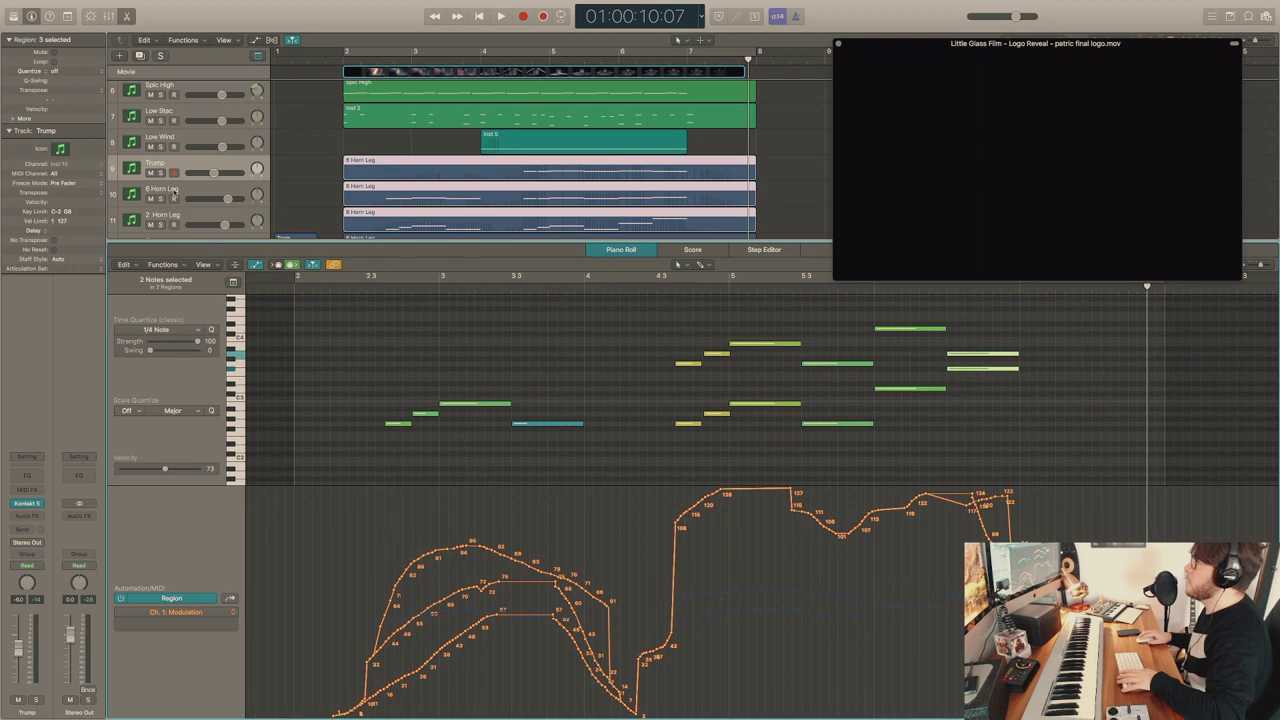
Solo the Trump, 6 Horn Leg and 2 Horn Leg tracks and move the movie window up, away from the Piano Roll ruler.
left_click(160, 172)
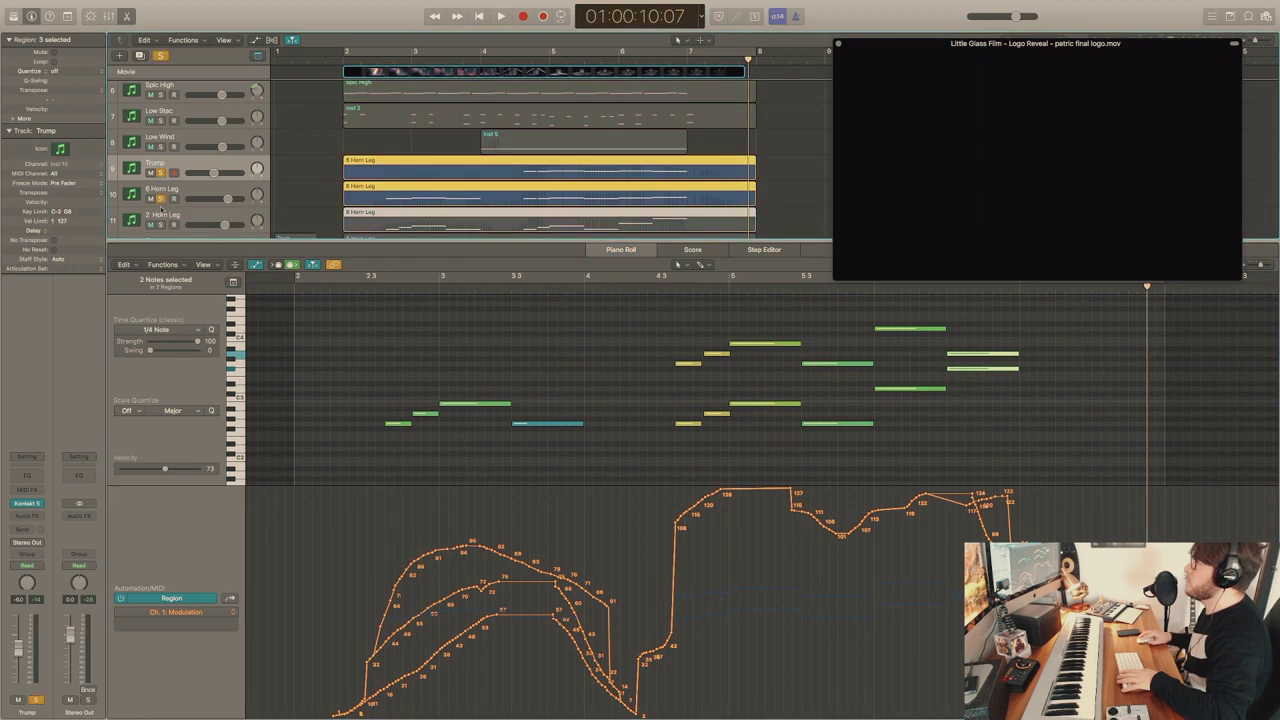
left_click(348, 289)
left_click_drag(333, 174, 380, 221)
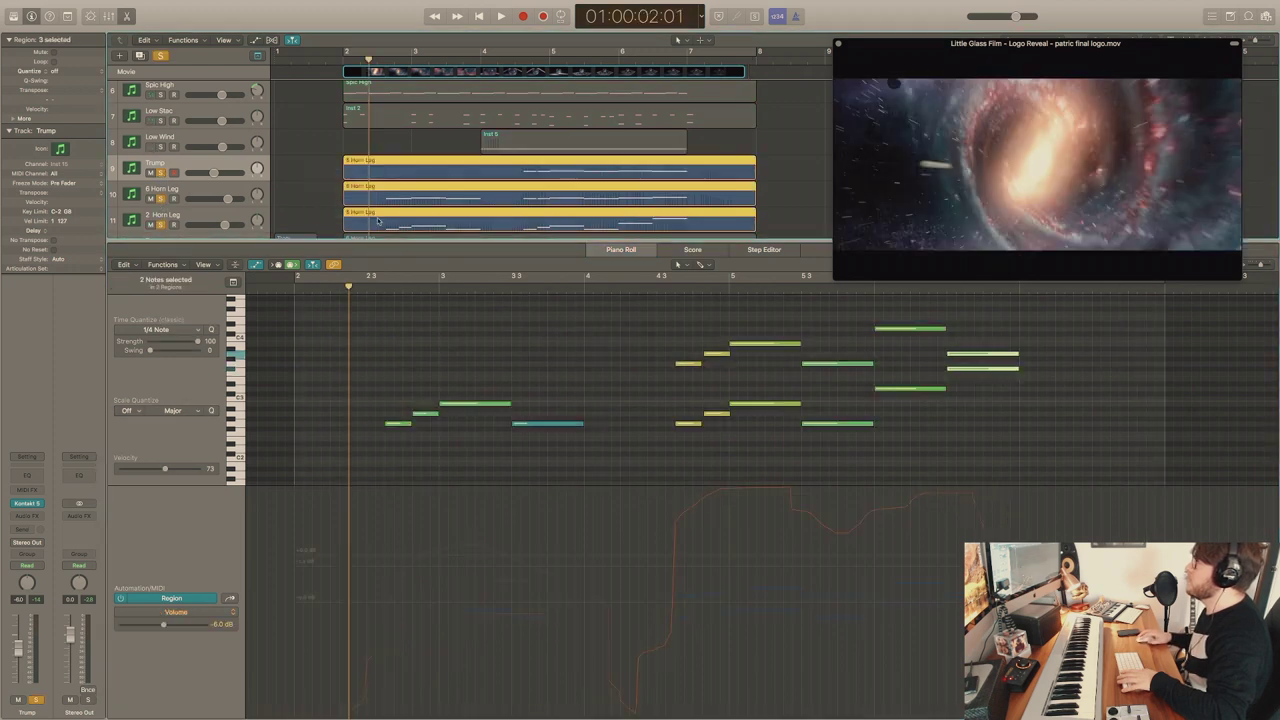
left_click_drag(891, 44, 890, 29)
scroll(572, 404, "down", 1)
scroll(571, 404, "down", 1)
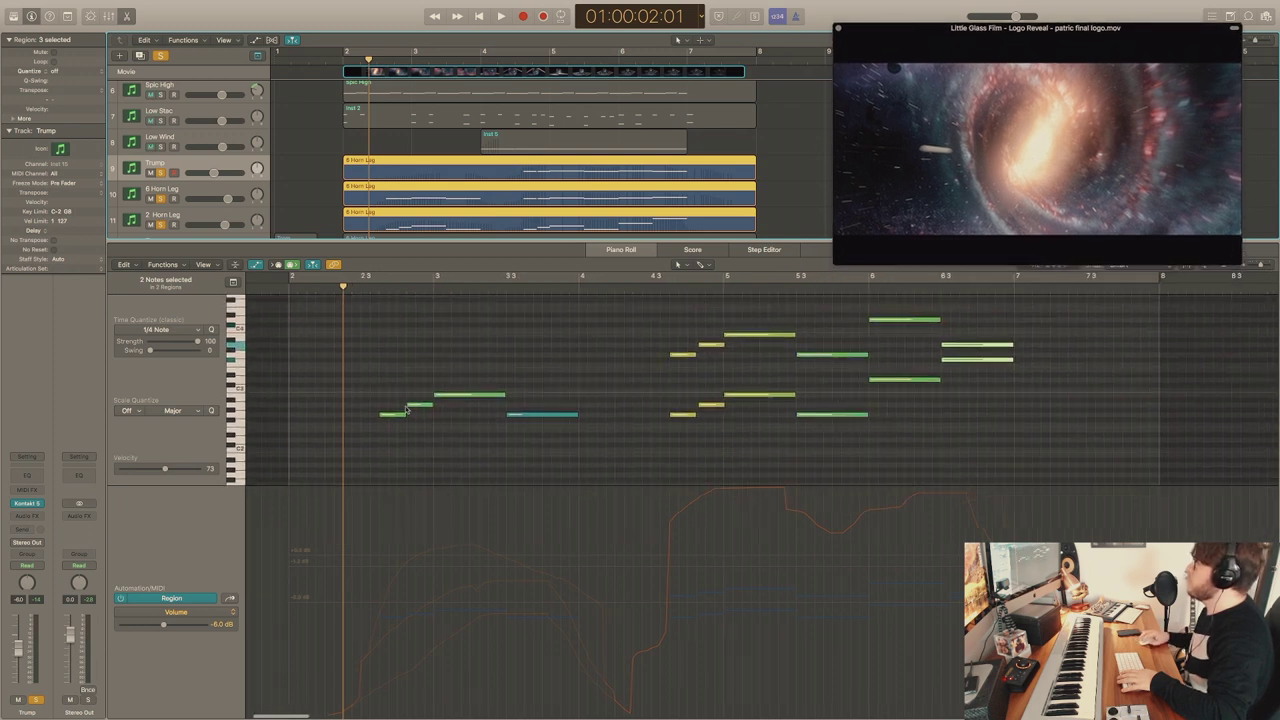
Audition the opening horn notes and view the 6 Horn Leg and 2 Horn Leg track regions individually in the Piano Roll.
left_click(430, 404)
left_click(443, 399)
left_click(525, 417)
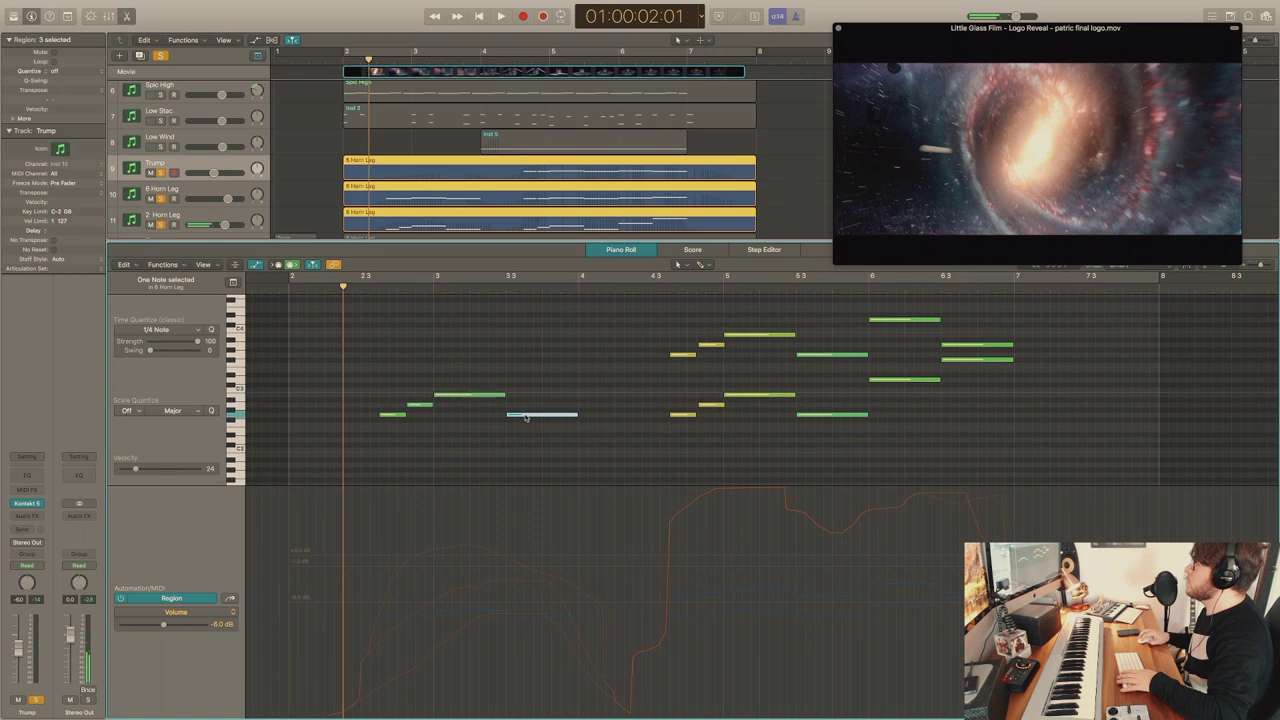
left_click(364, 192)
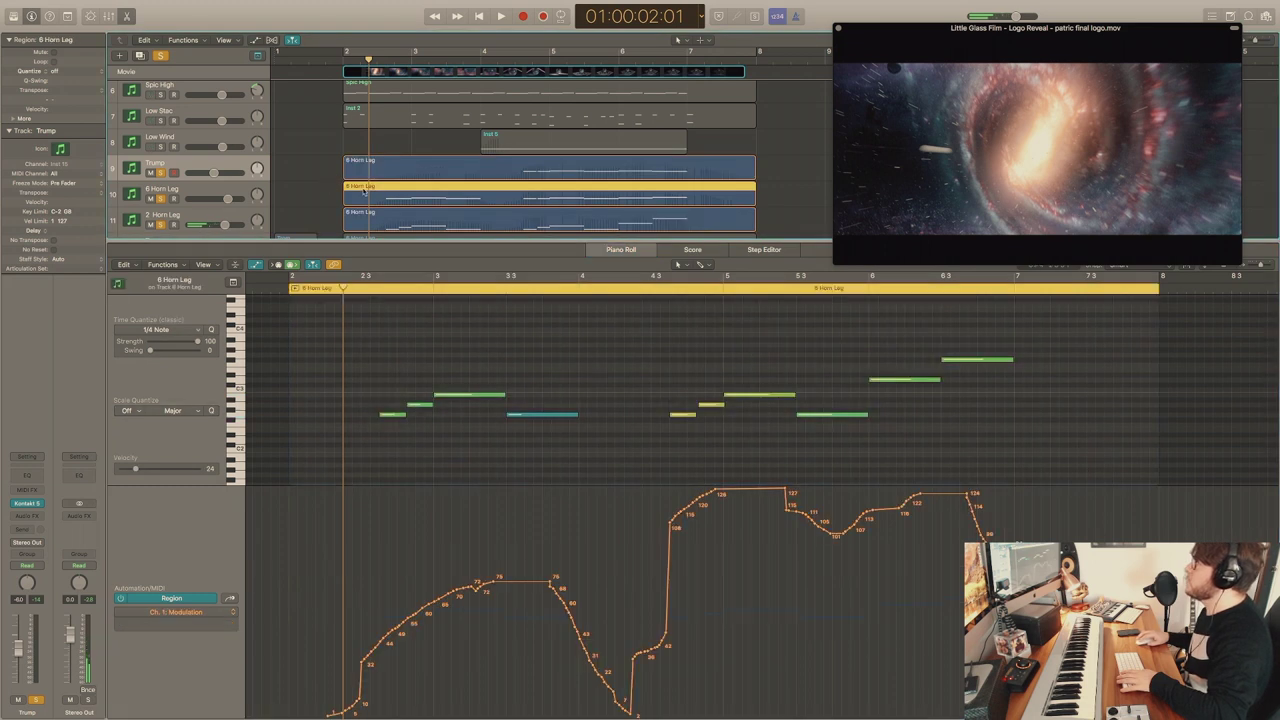
left_click(364, 222)
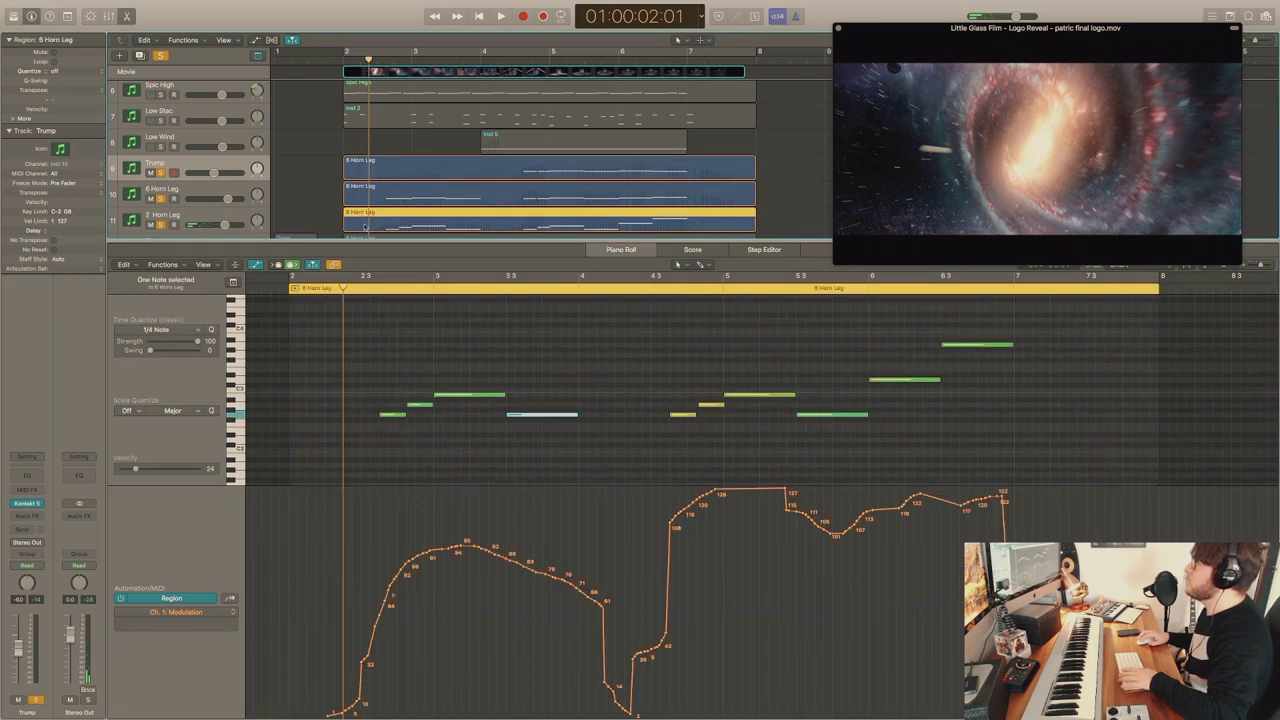
Play the soloed trumpet and horn parts from just before bar 2 through the logo reveal and stop playback.
left_click(281, 289)
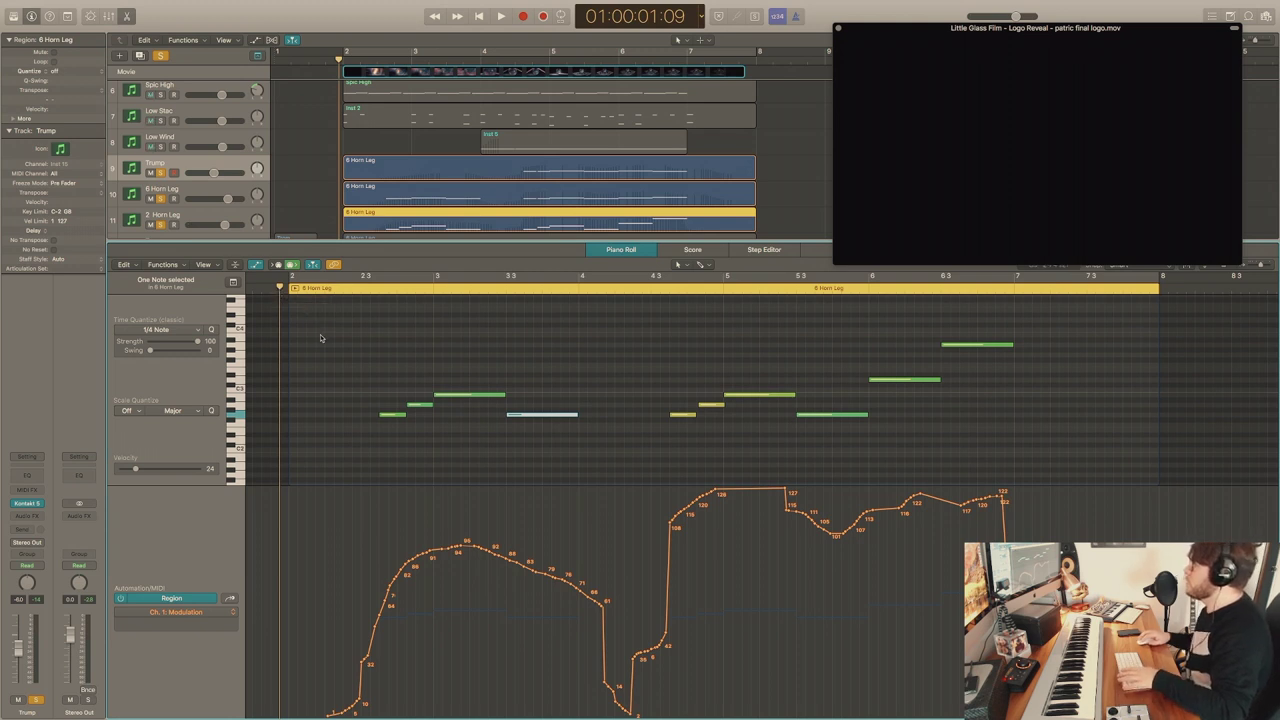
key("space")
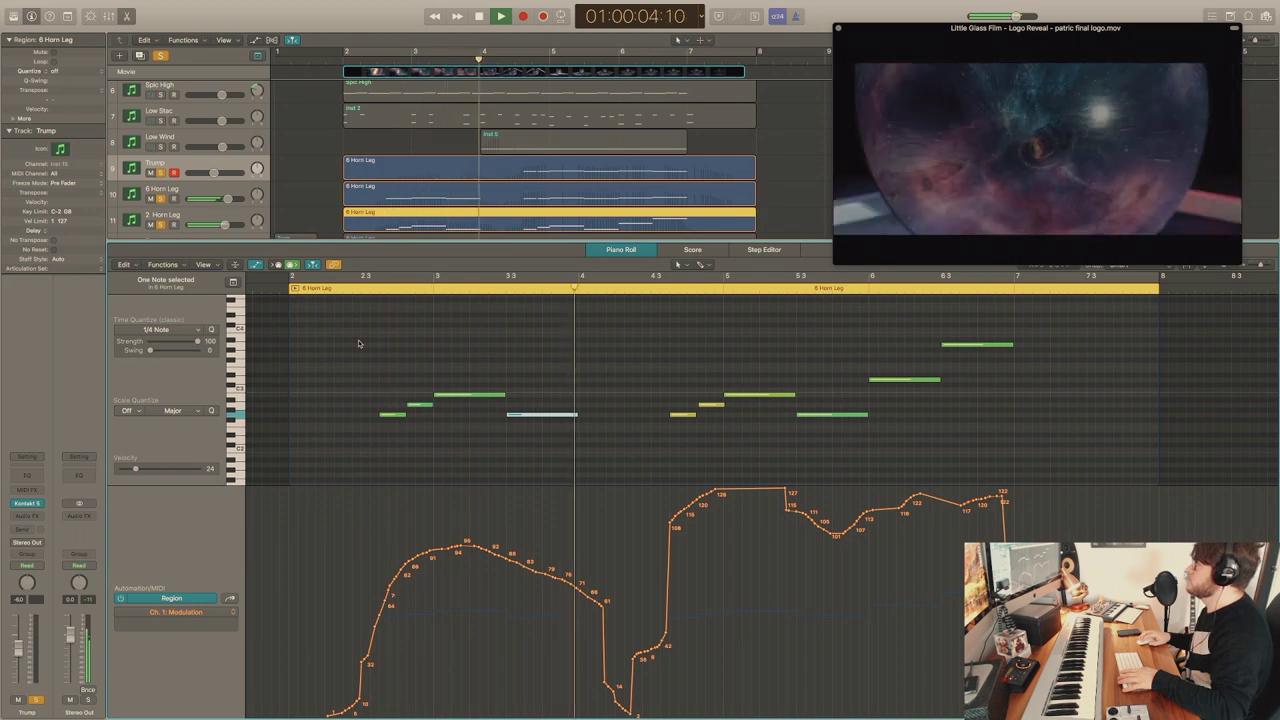
scroll(584, 440, "right", 5)
scroll(584, 440, "right", 3)
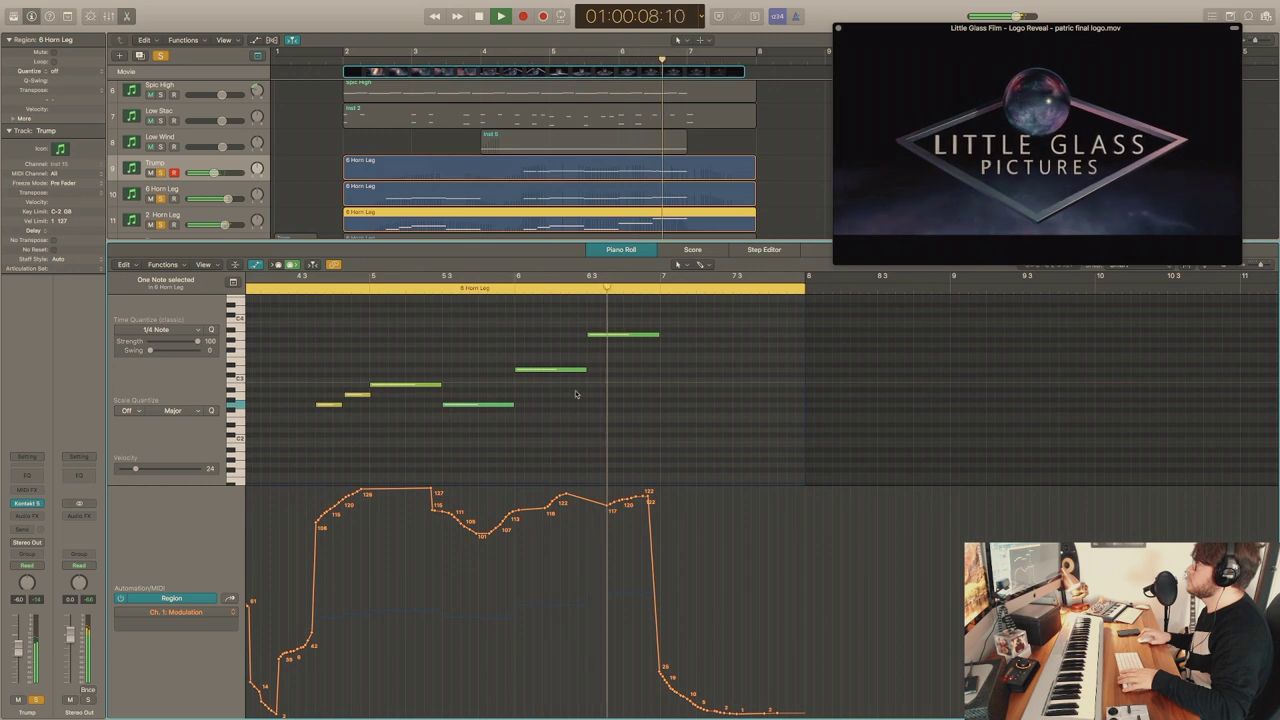
scroll(584, 316, "left", 1)
scroll(414, 186, "right", 1)
key("space")
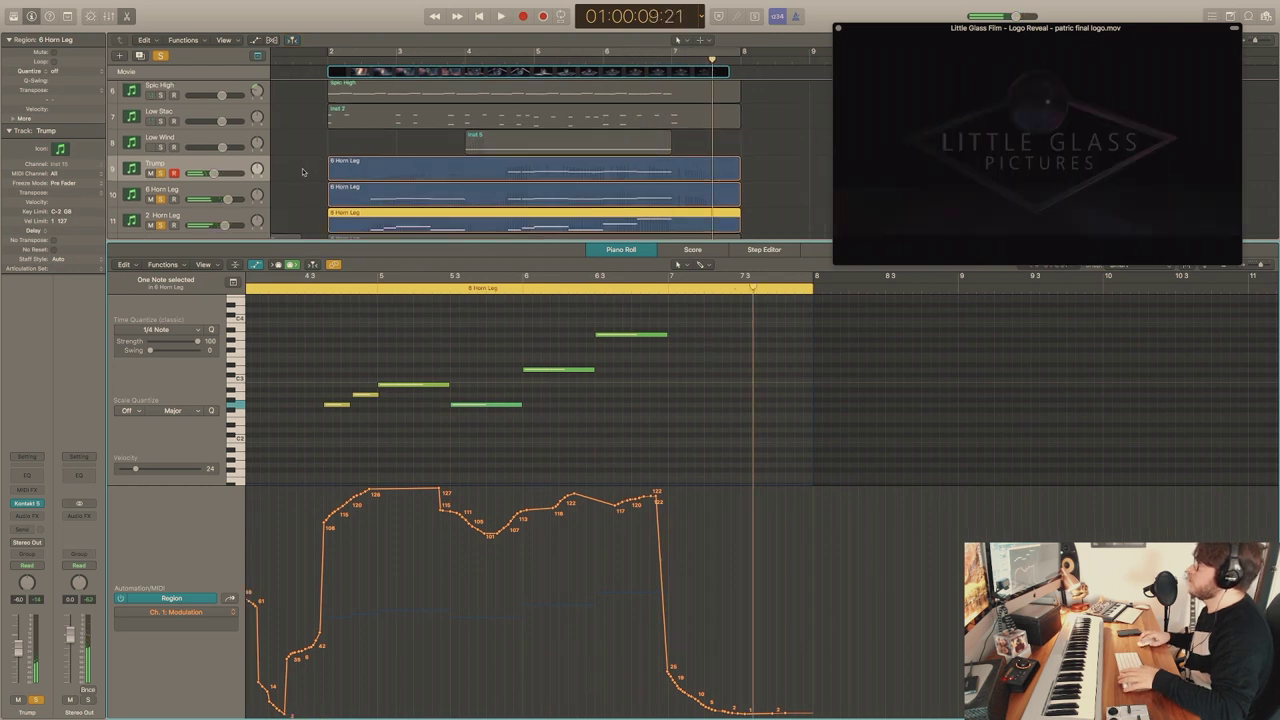
Show the Trump and two Horn Leg regions together again and audition upper trumpet and horn notes in the second phrase.
left_click_drag(303, 169, 366, 220)
scroll(602, 383, "left", 10)
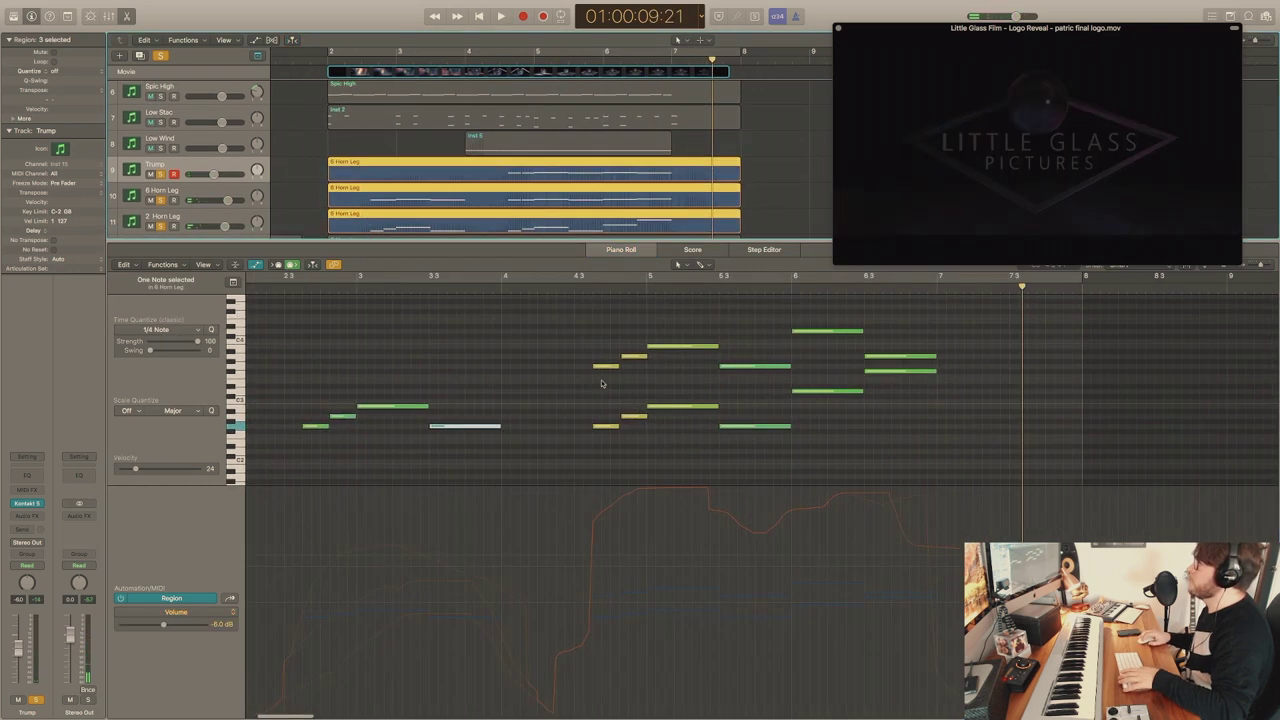
scroll(601, 383, "right", 5)
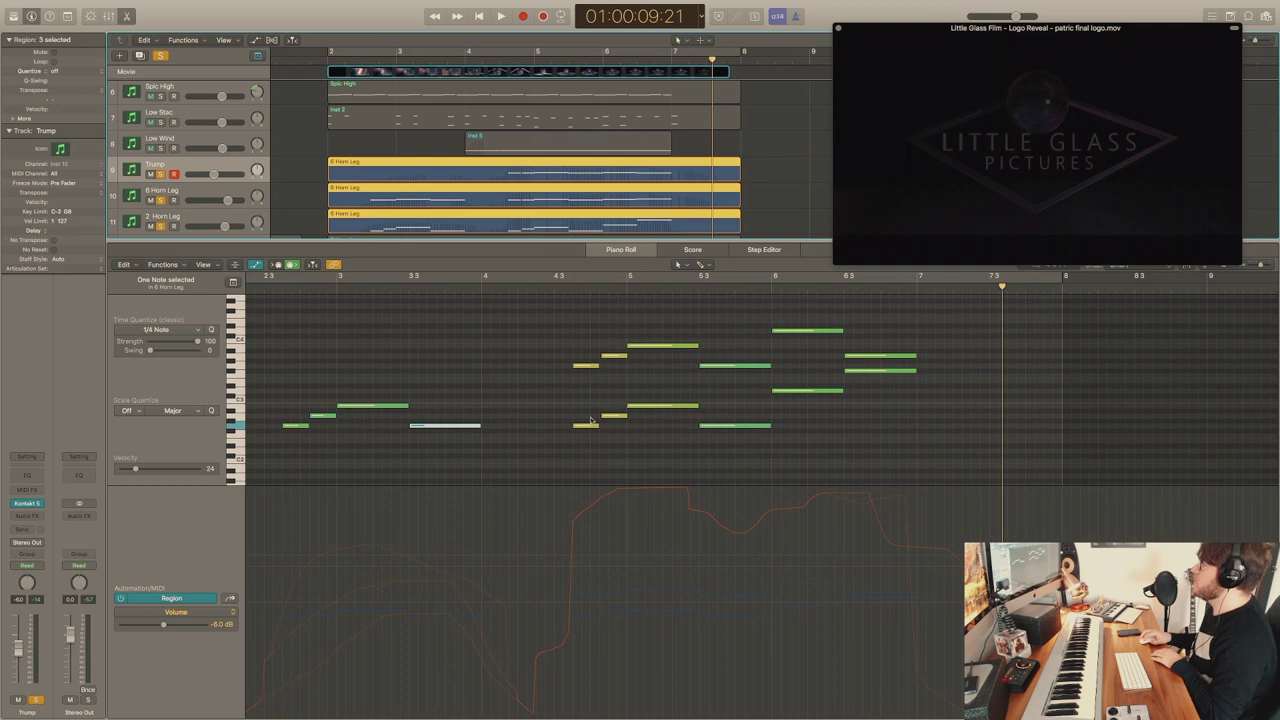
left_click(580, 366)
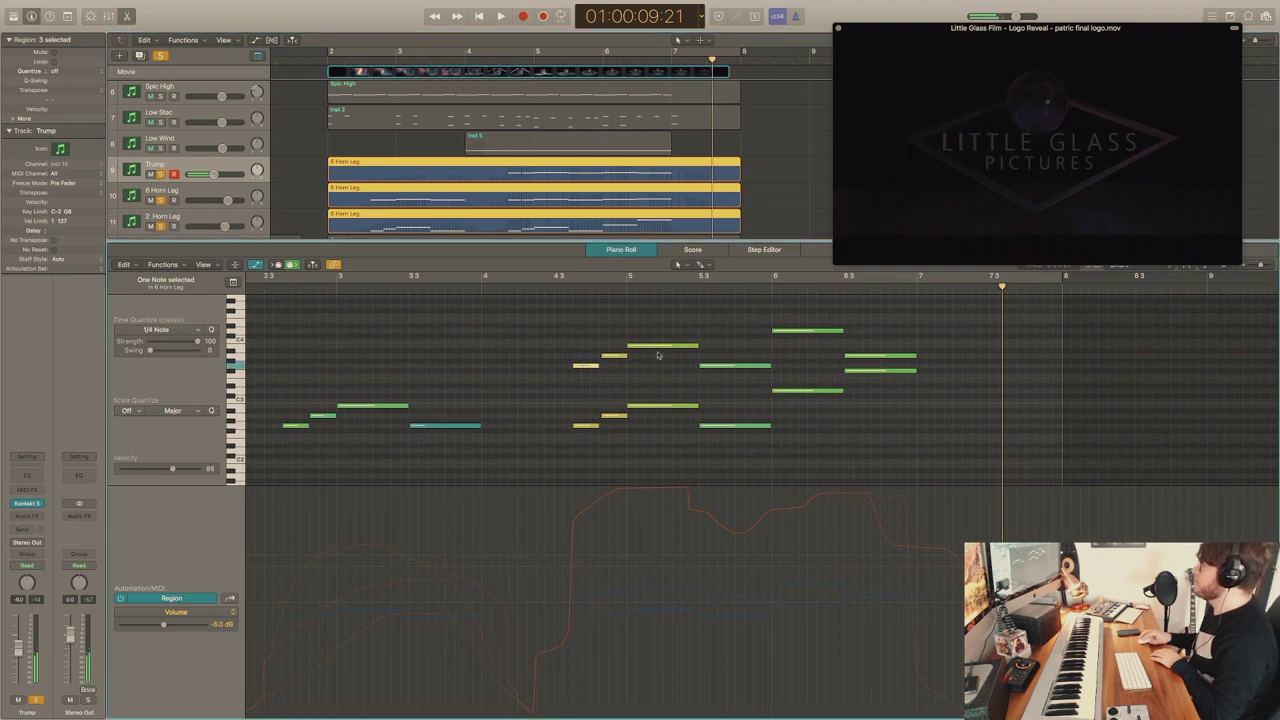
left_click(798, 331)
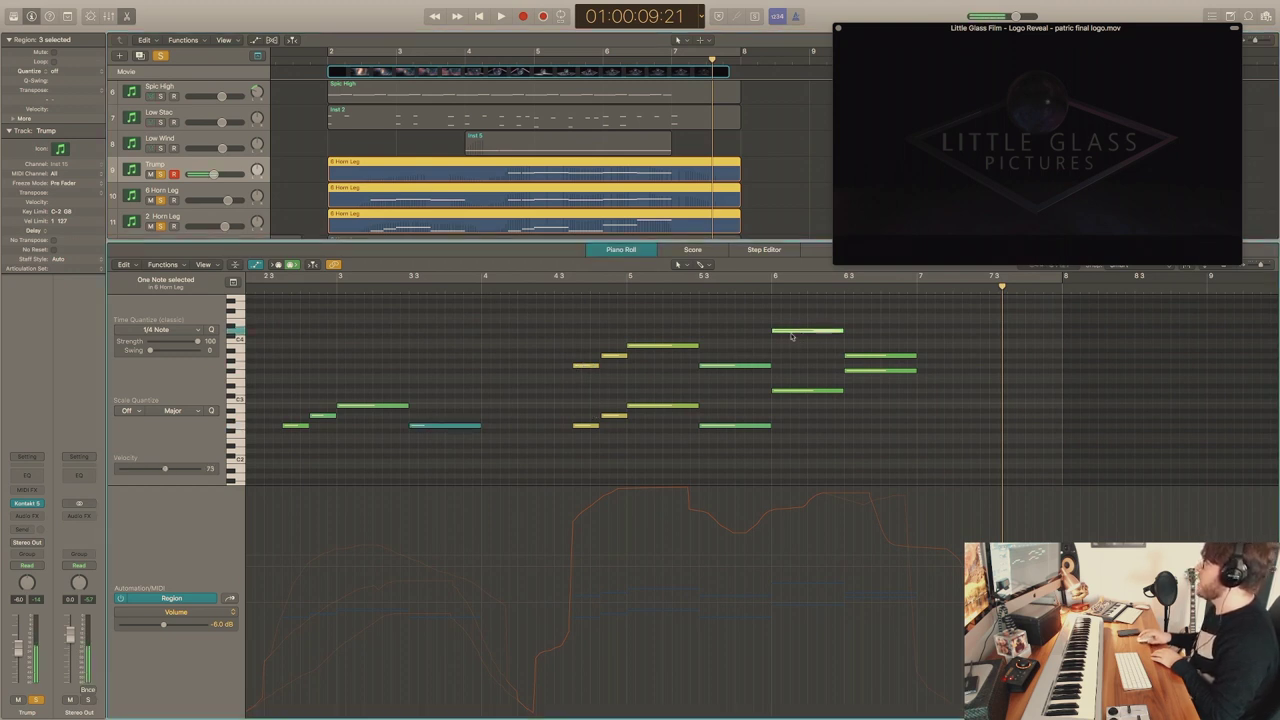
left_click(861, 357)
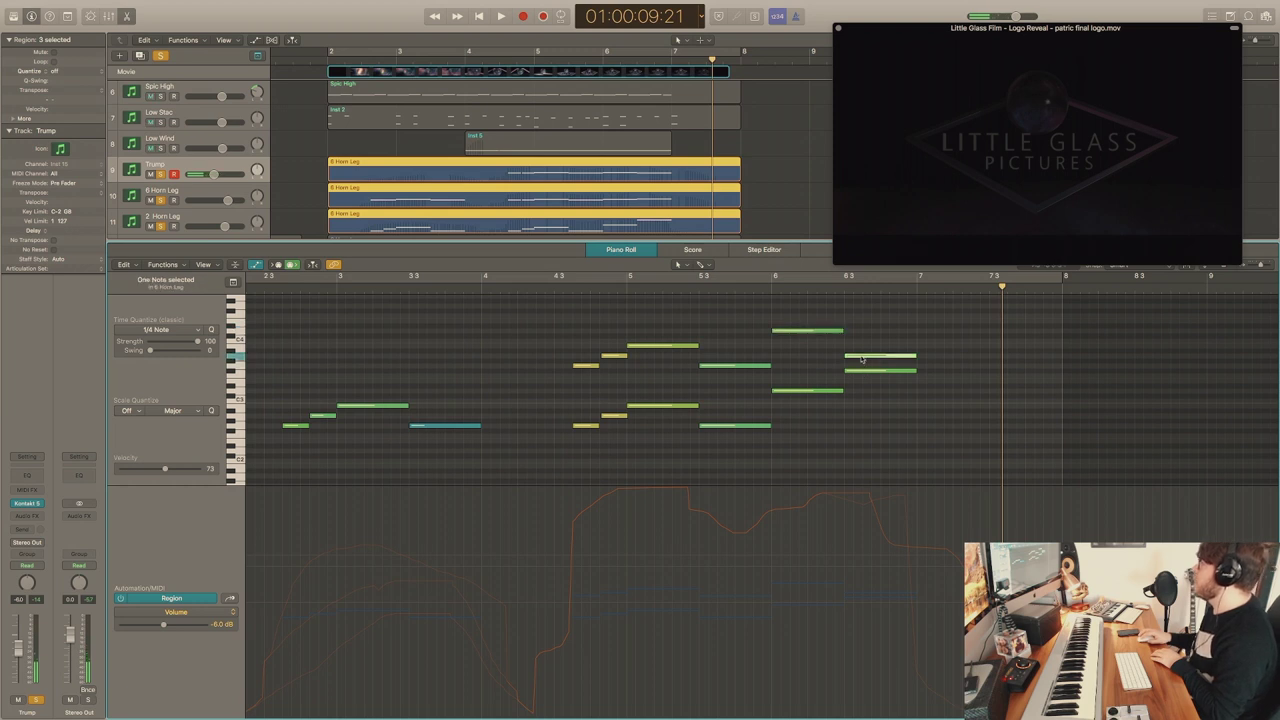
left_click(865, 372)
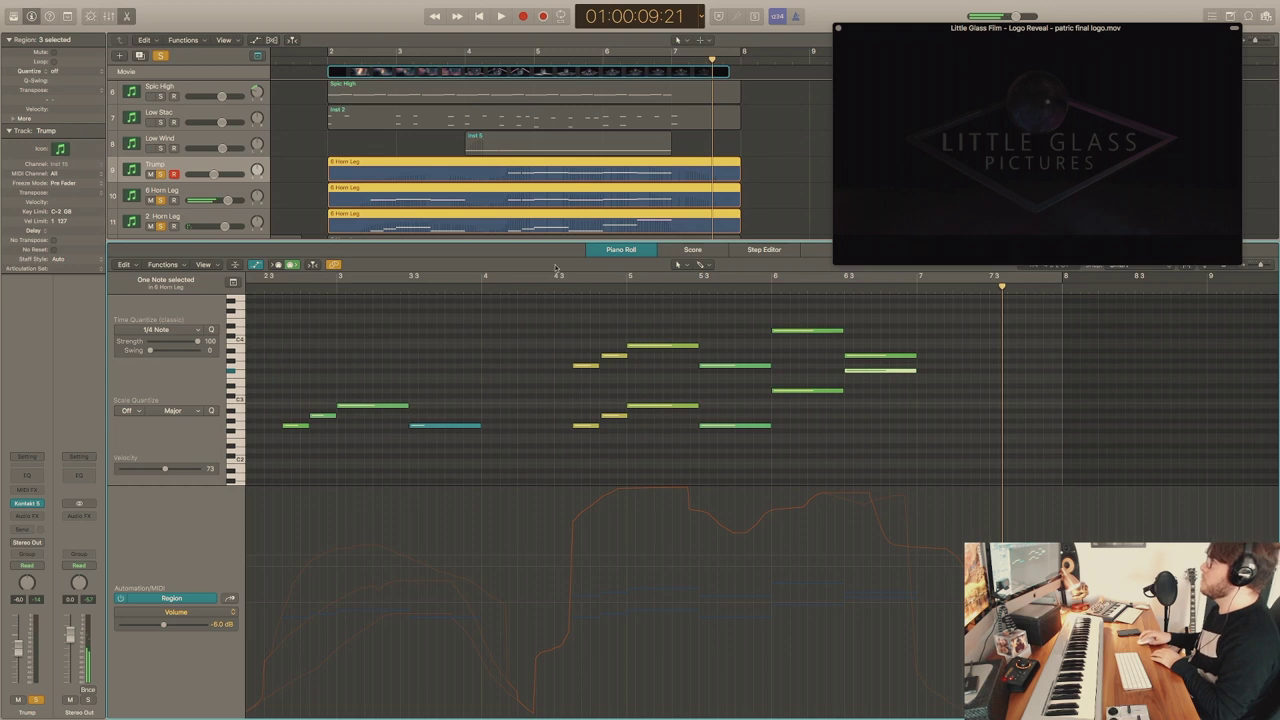
Close the Piano Roll and play the soloed trumpet and horn tracks from just before bar 2.
key("p")
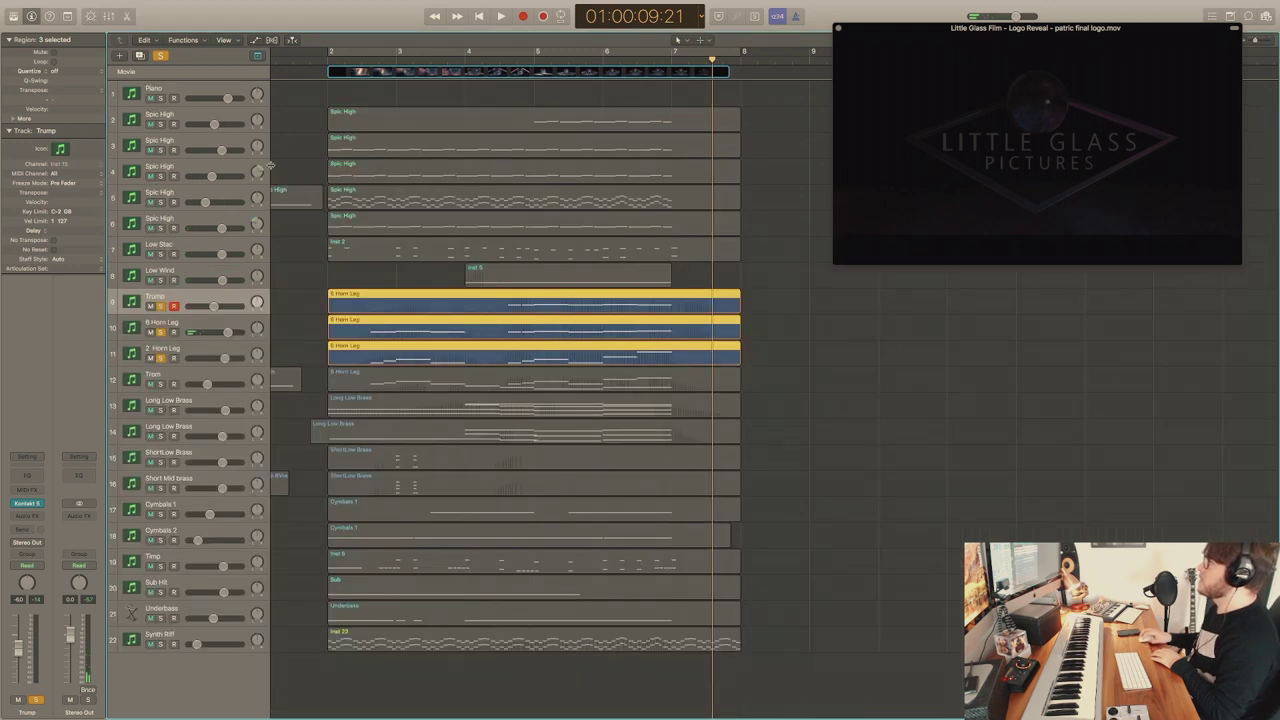
left_click(325, 57)
key("space")
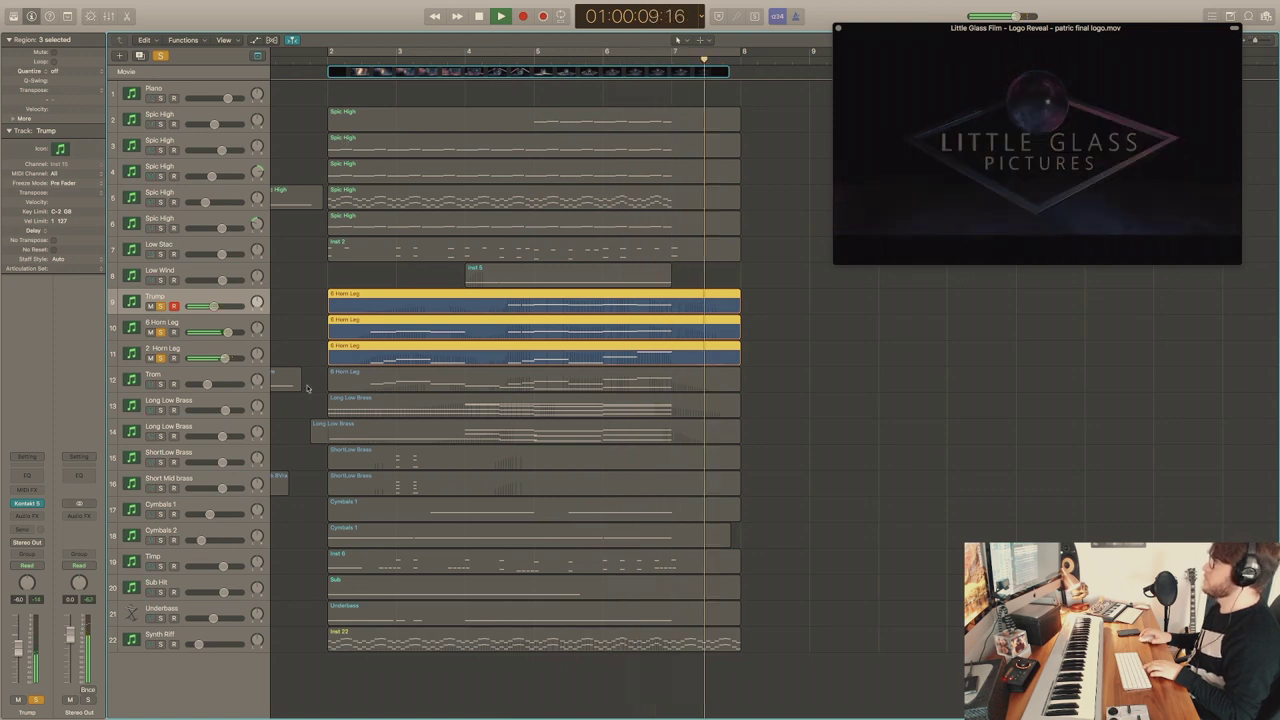
Solo the Trom track as well, open its long region in the Piano Roll, and play it with the trumpet and horns.
left_click(151, 384)
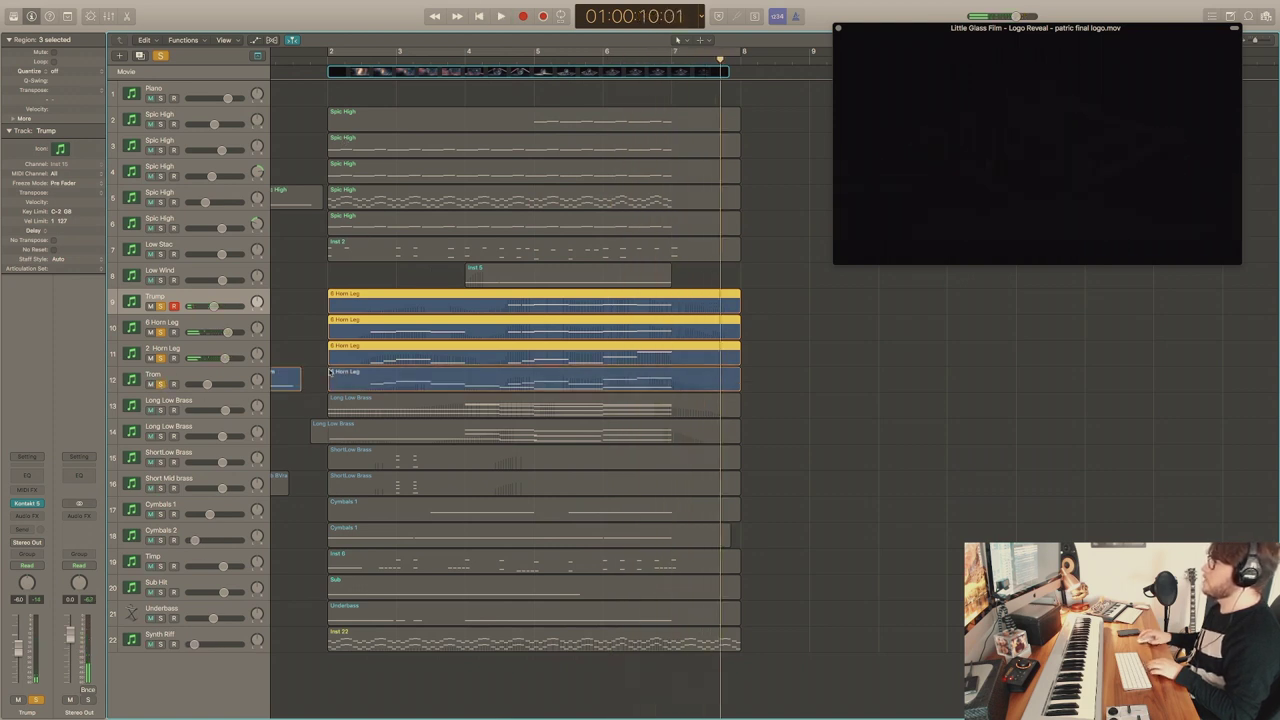
double_click(358, 383)
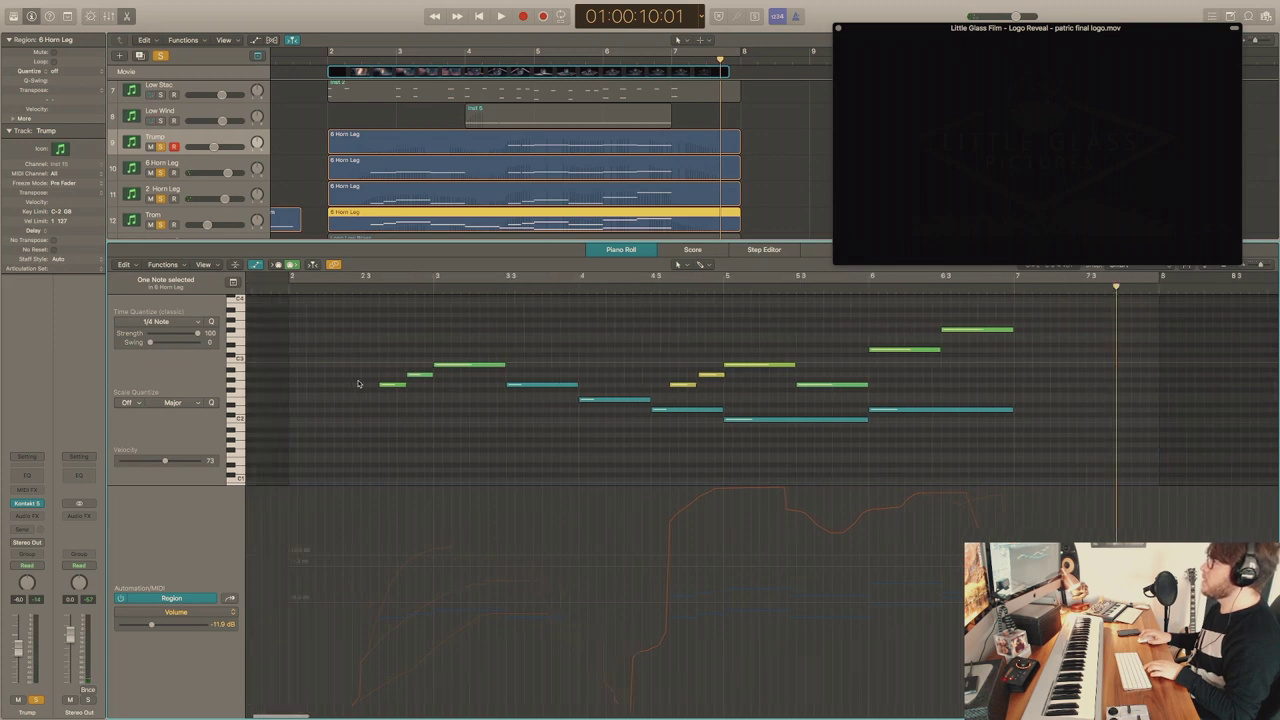
left_click(368, 290)
key("space")
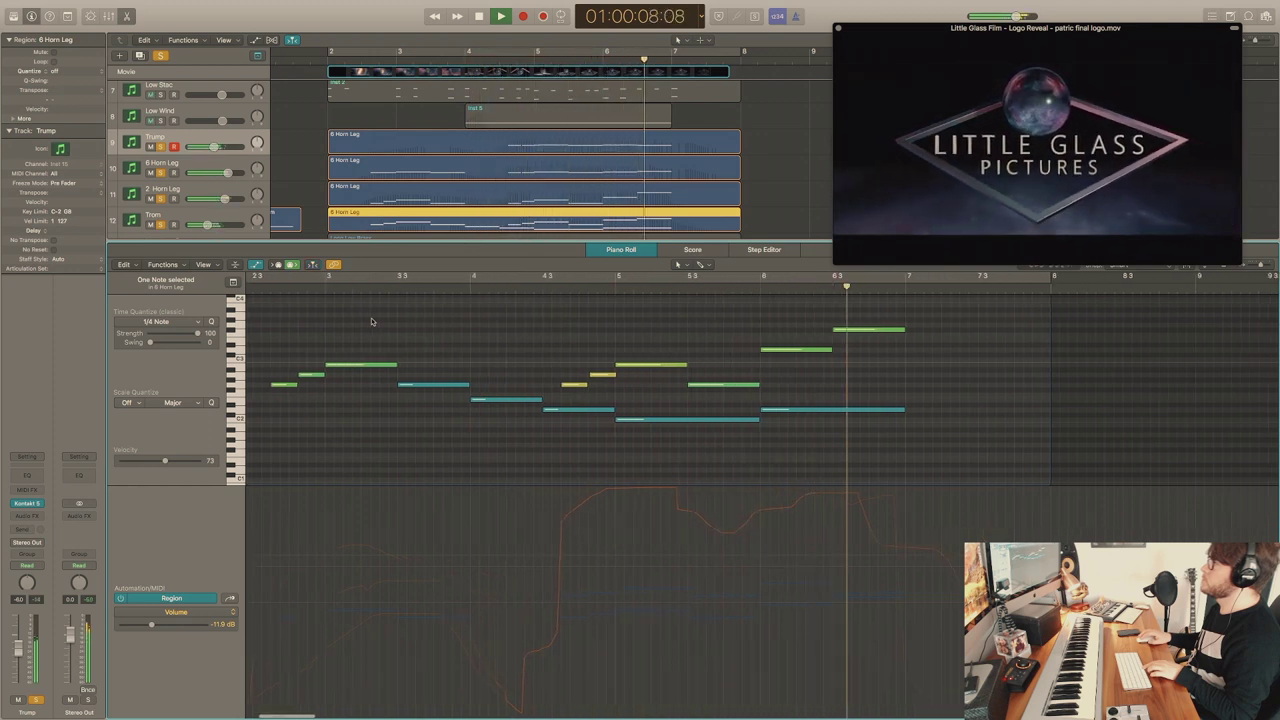
key("space")
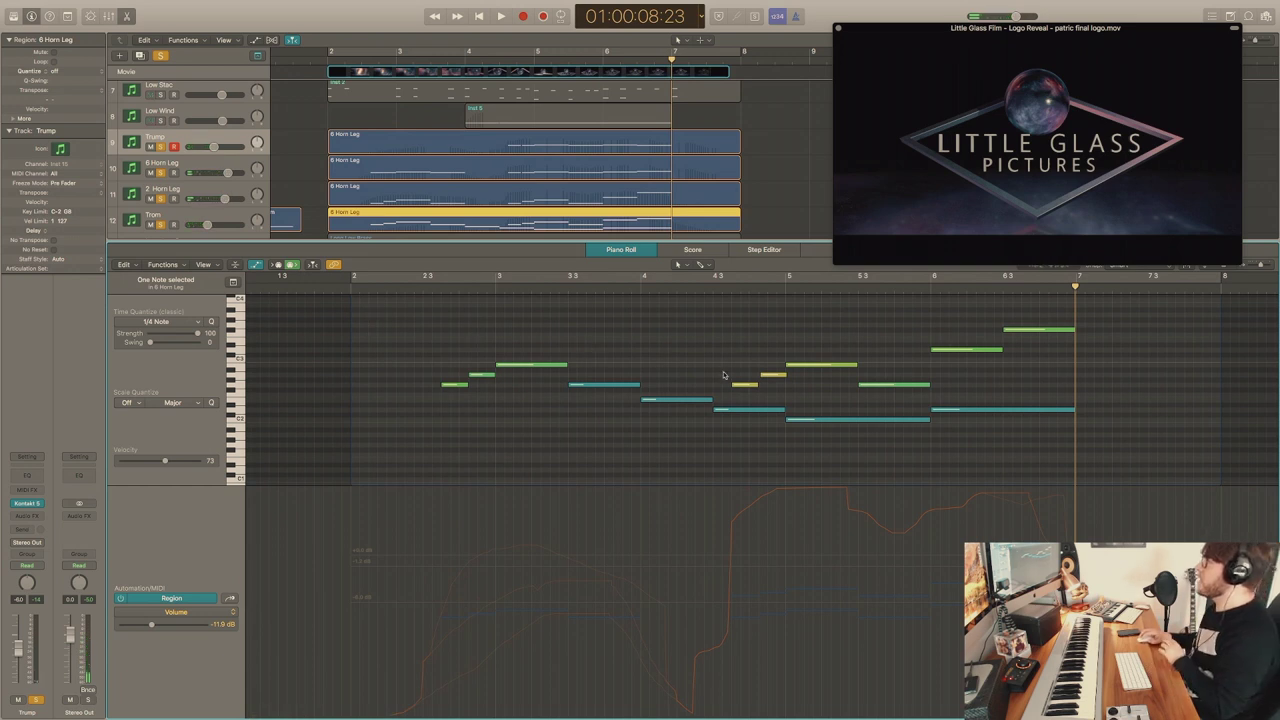
Audition the Trom region's melody notes and its descending lower notes one by one, and close the Piano Roll.
left_click(742, 386)
left_click(781, 376)
left_click(700, 381)
left_click(481, 377)
left_click(511, 366)
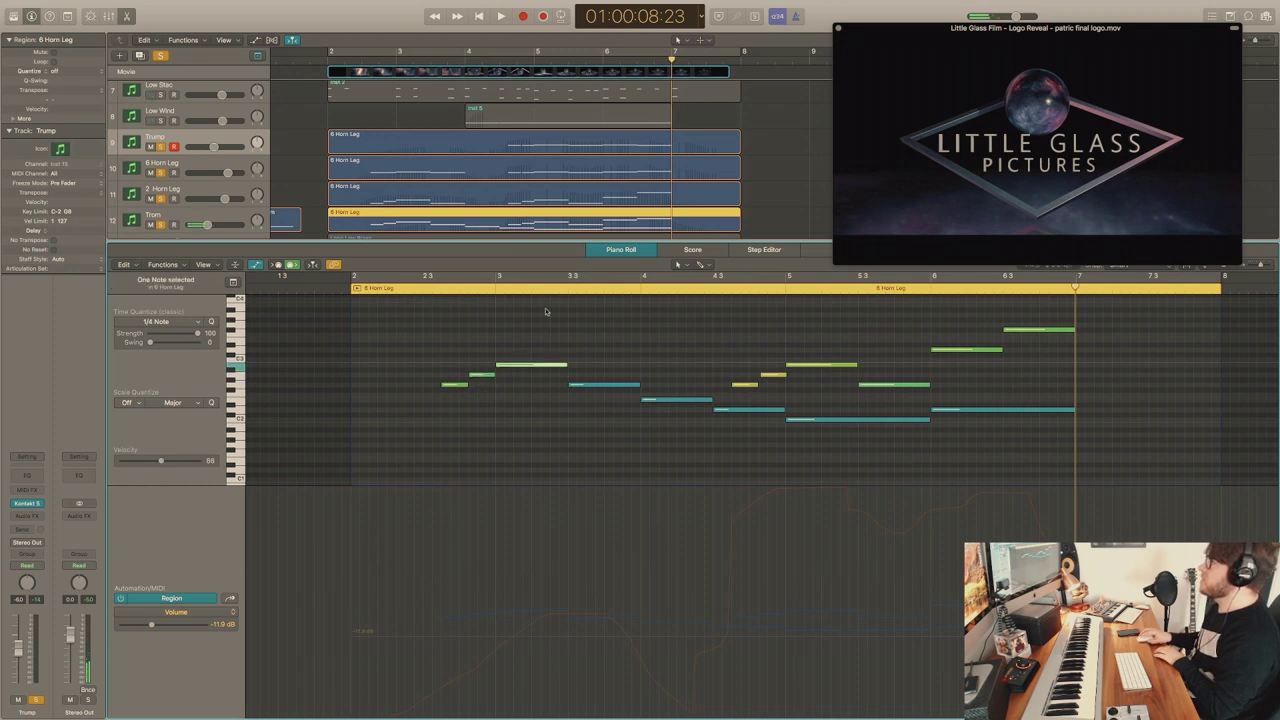
mouse_move(596, 387)
left_click(596, 387)
left_click(680, 400)
left_click(739, 410)
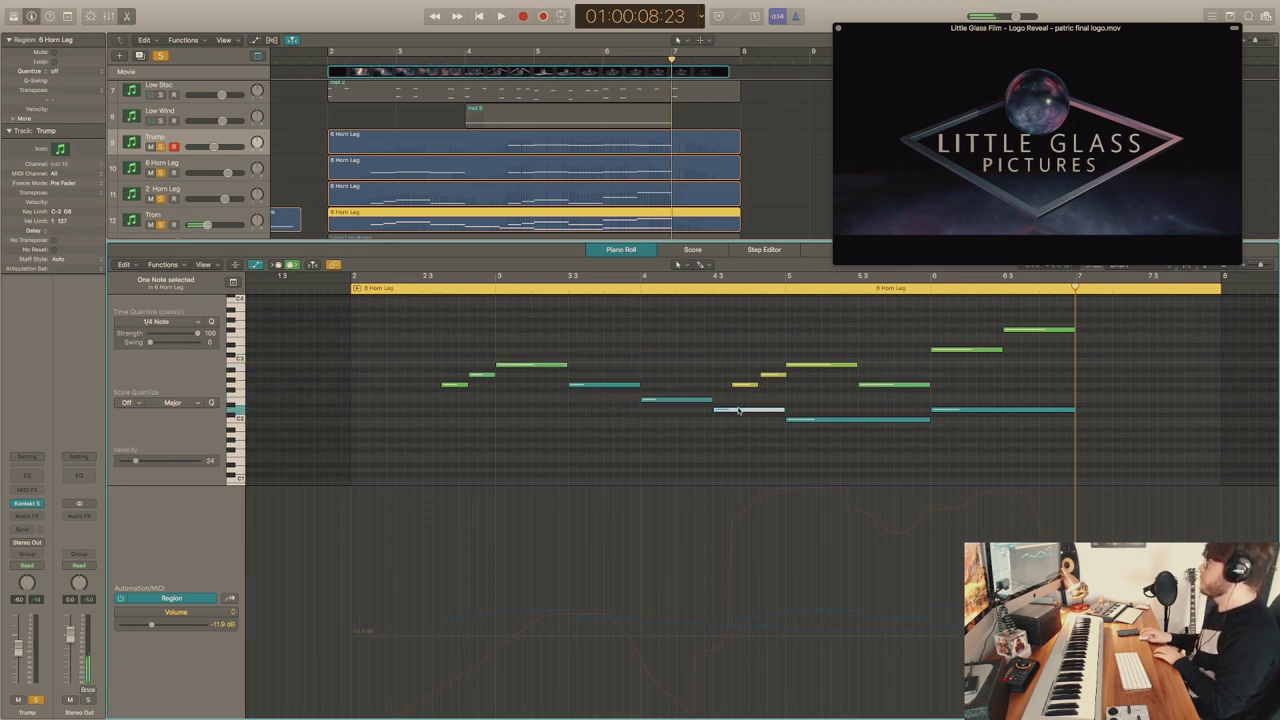
left_click(821, 420)
left_click(950, 411)
key("p")
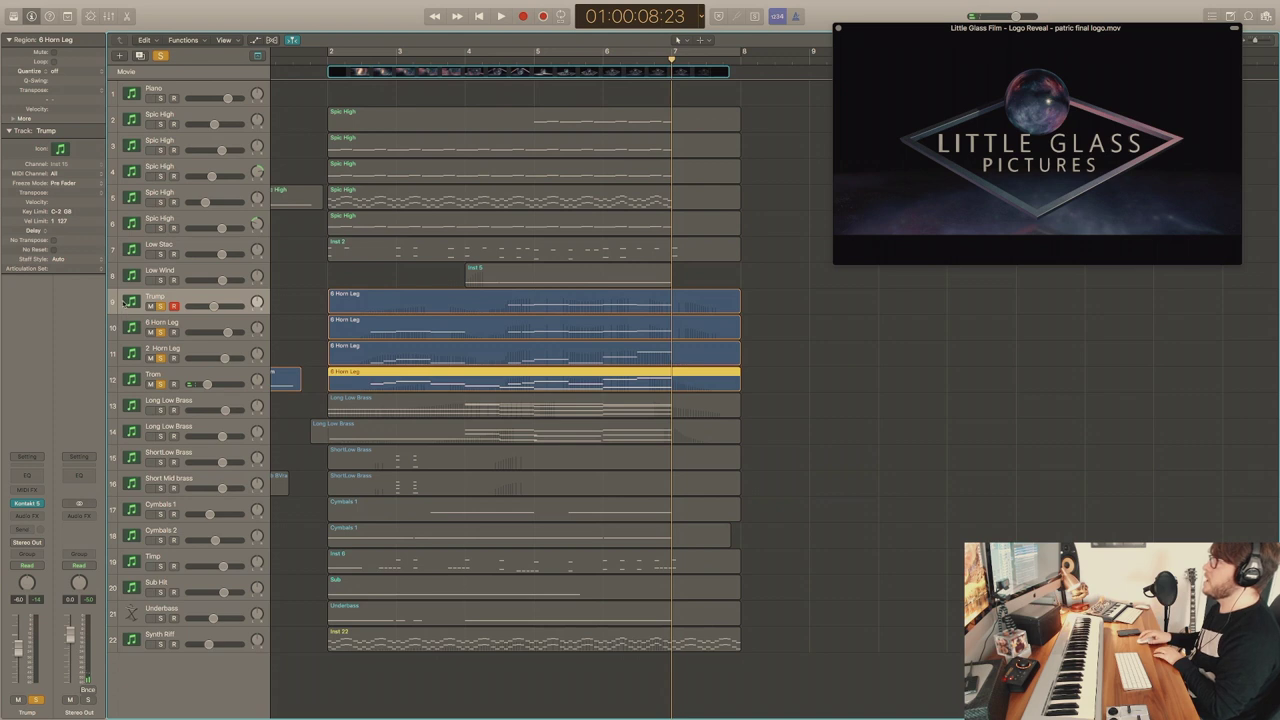
Unsolo the Trump, two Horn Leg and Trom tracks and solo both Long Low Brass tracks instead.
left_click_drag(160, 307, 161, 385)
left_click(163, 411)
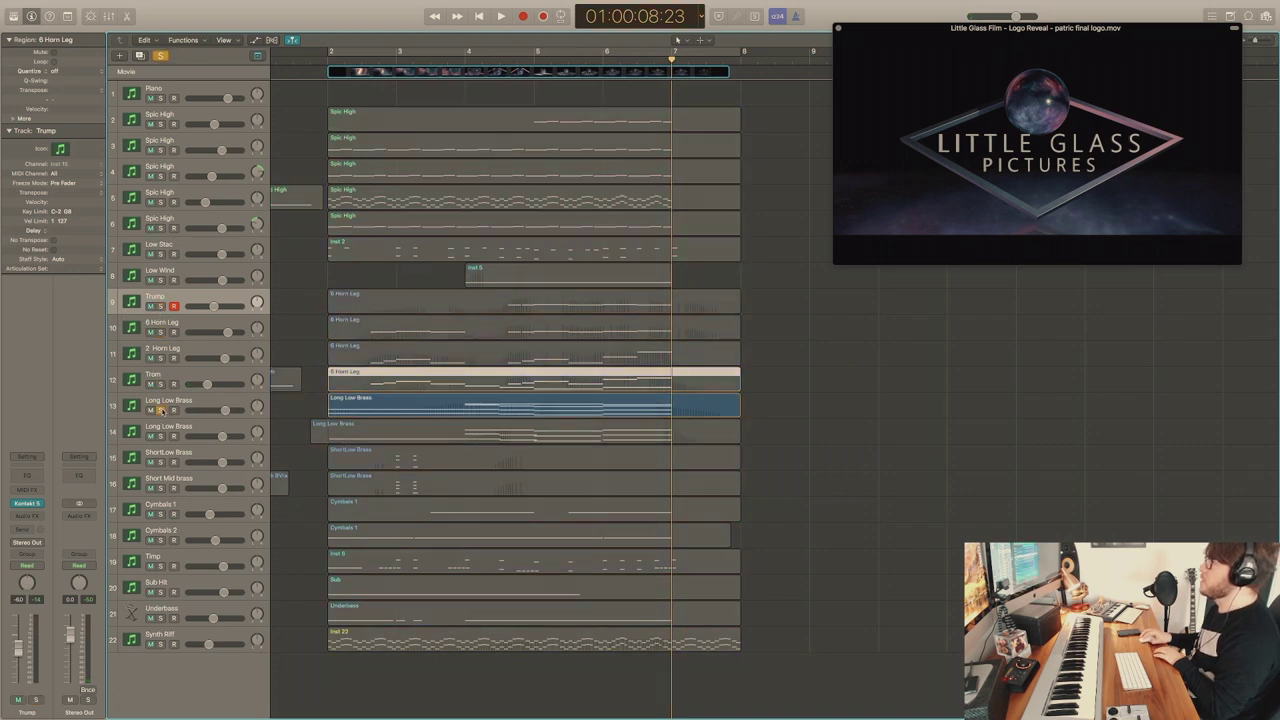
left_click(160, 436)
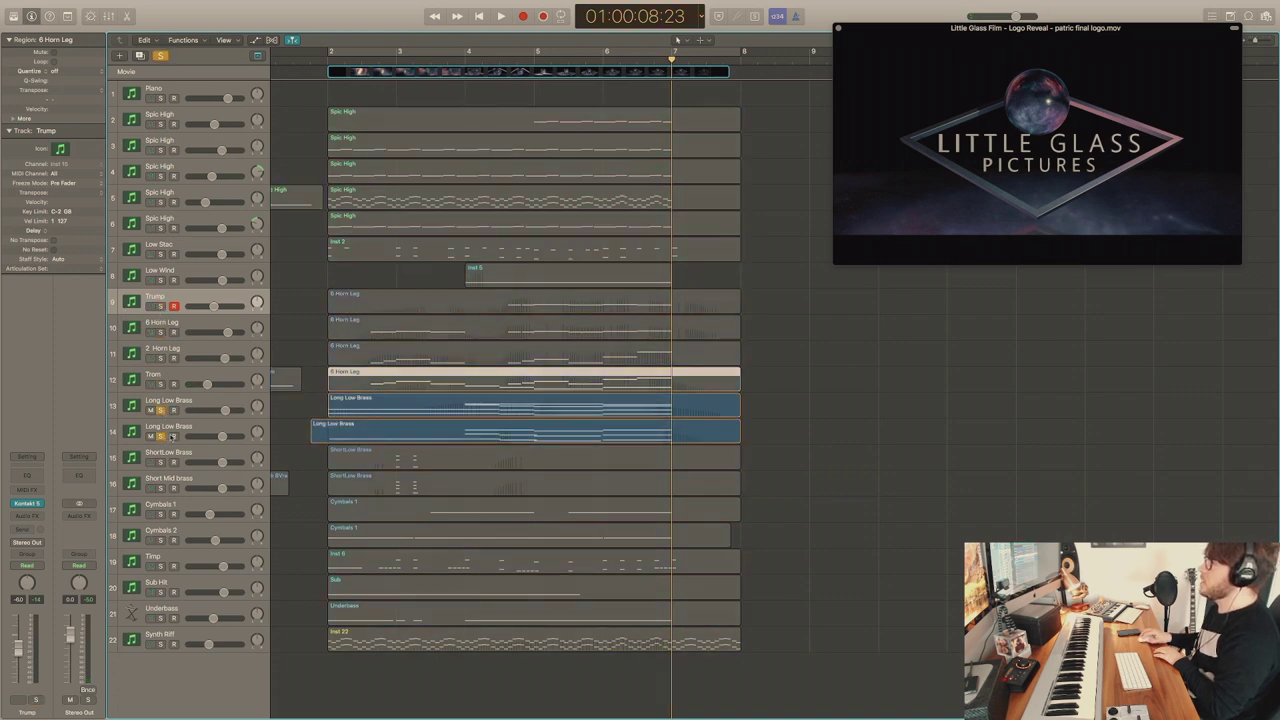
Open both Long Low Brass regions in the Piano Roll, enlarge the editor and hide its automation area.
left_click_drag(312, 410, 350, 431)
key("p")
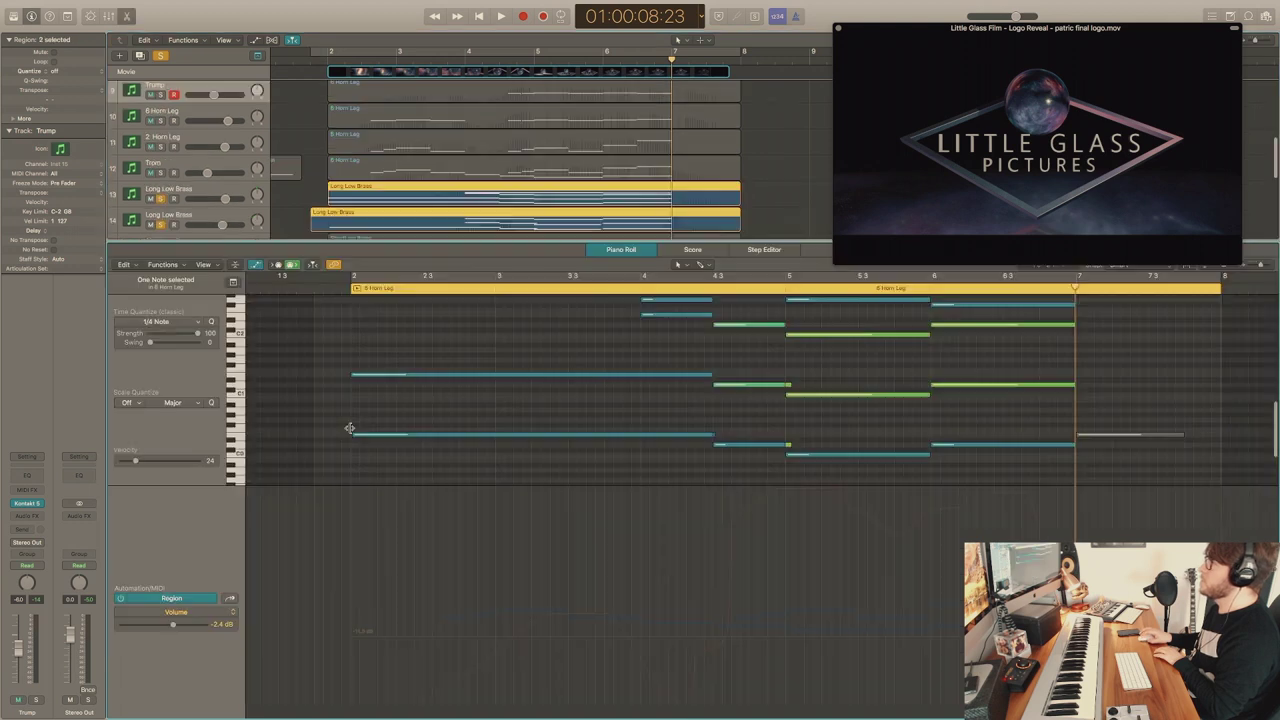
left_click_drag(690, 242, 690, 137)
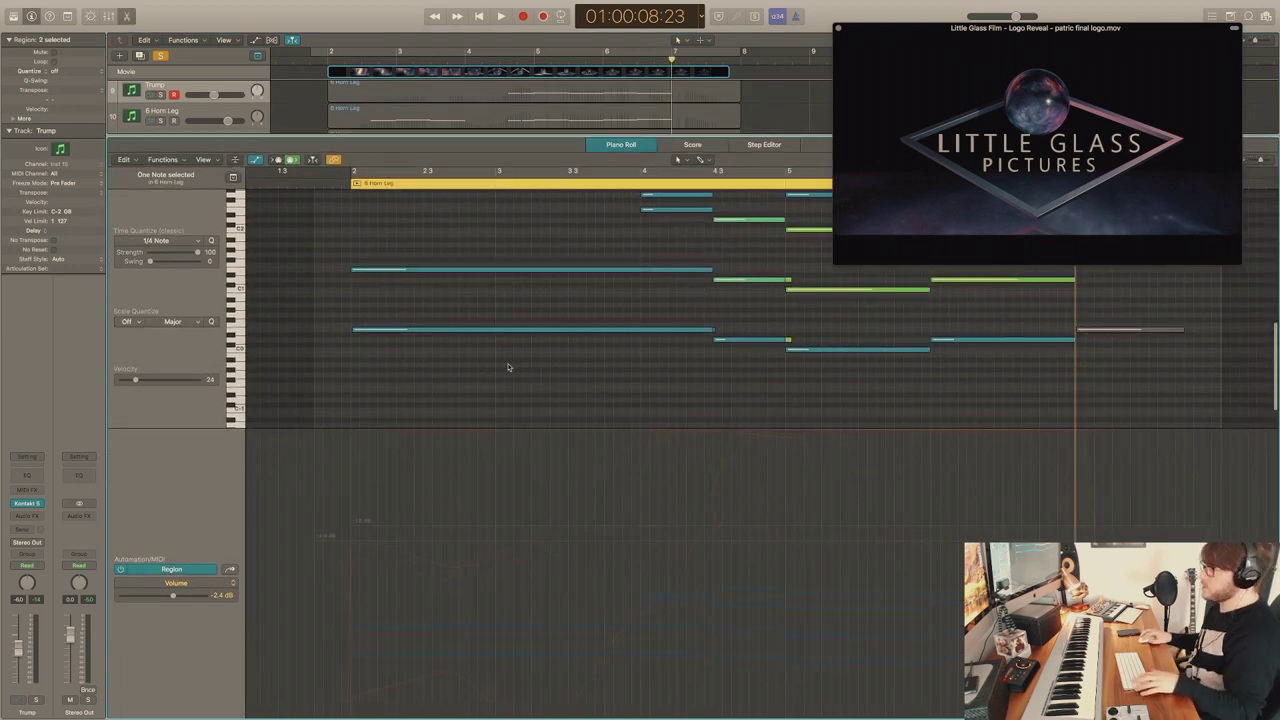
key("a")
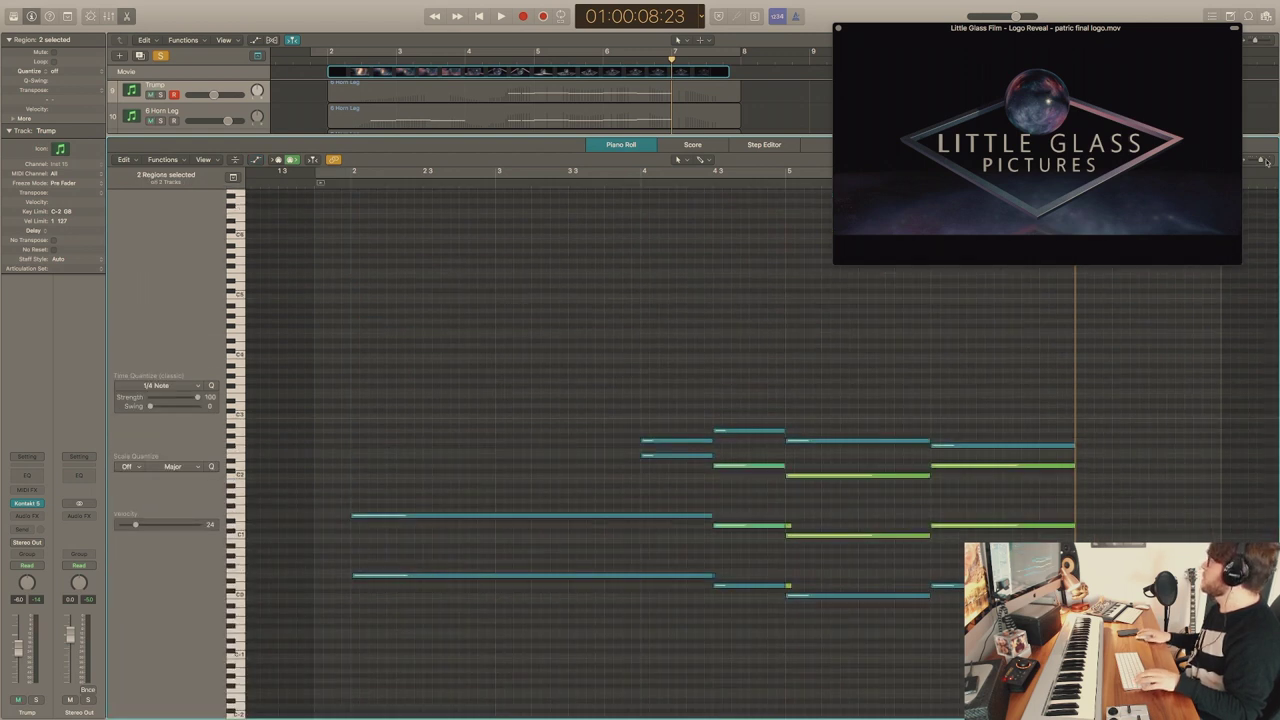
Play the two Long Low Brass parts from just before bar 2 with all their notes in view.
scroll(424, 207, "down", 2)
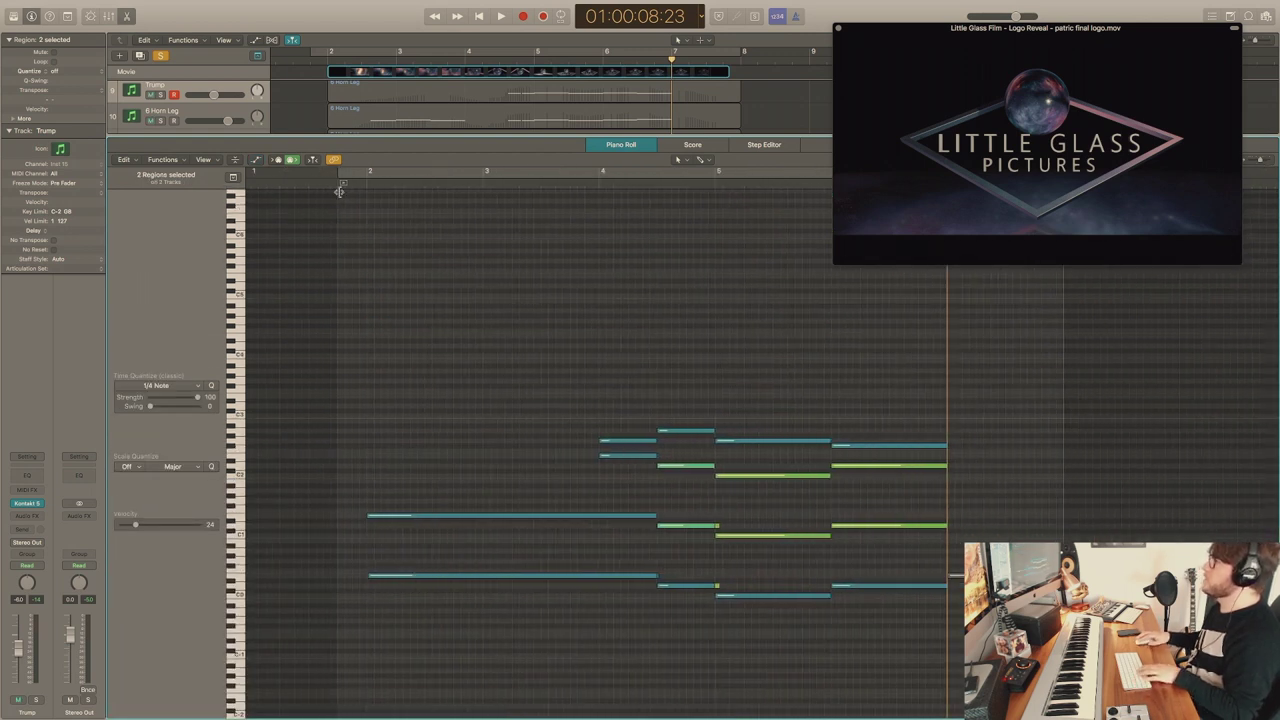
double_click(328, 183)
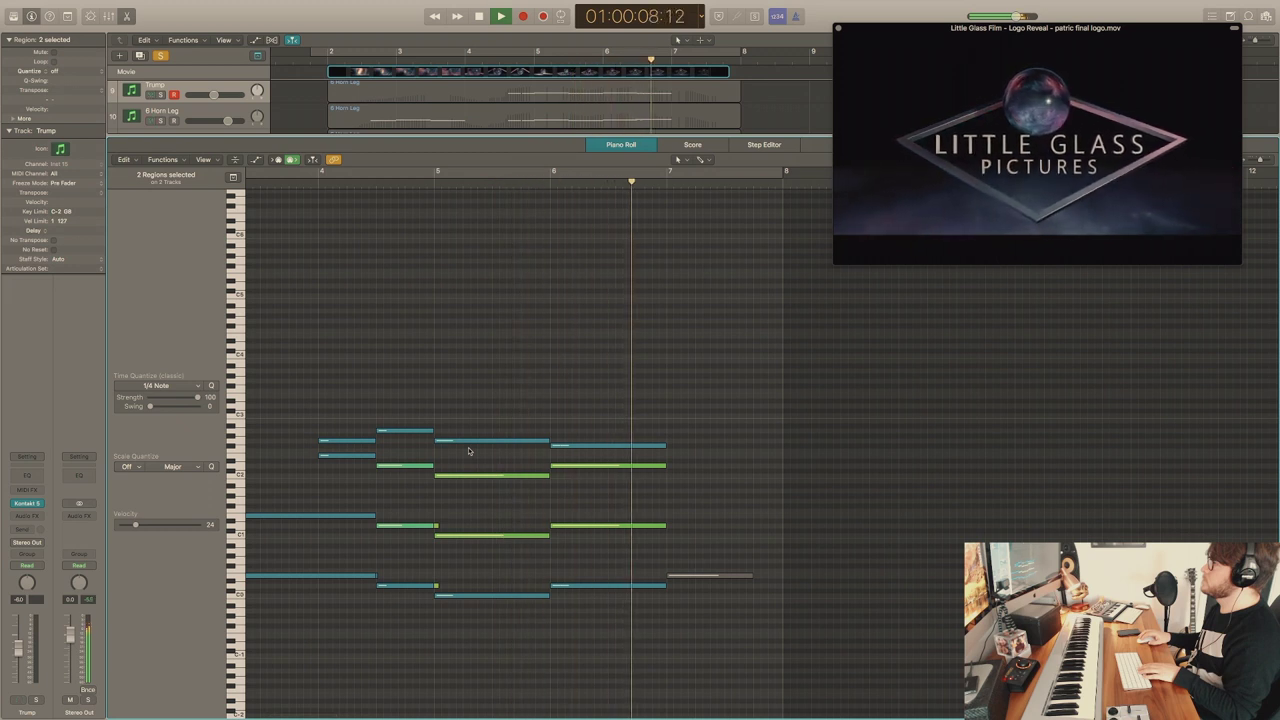
Stop playback and audition the Long Low Brass notes between bars 4 and 7 and the held note starting at bar 2.
key("space")
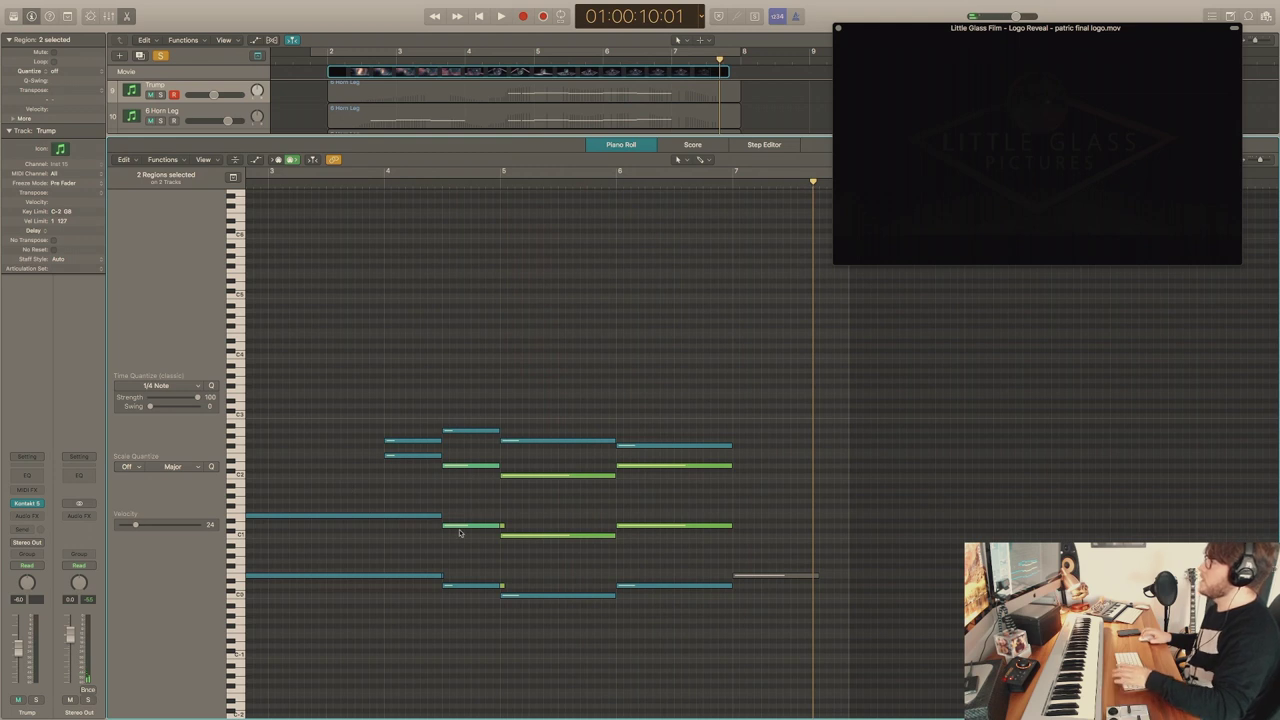
left_click(462, 526)
left_click(455, 467)
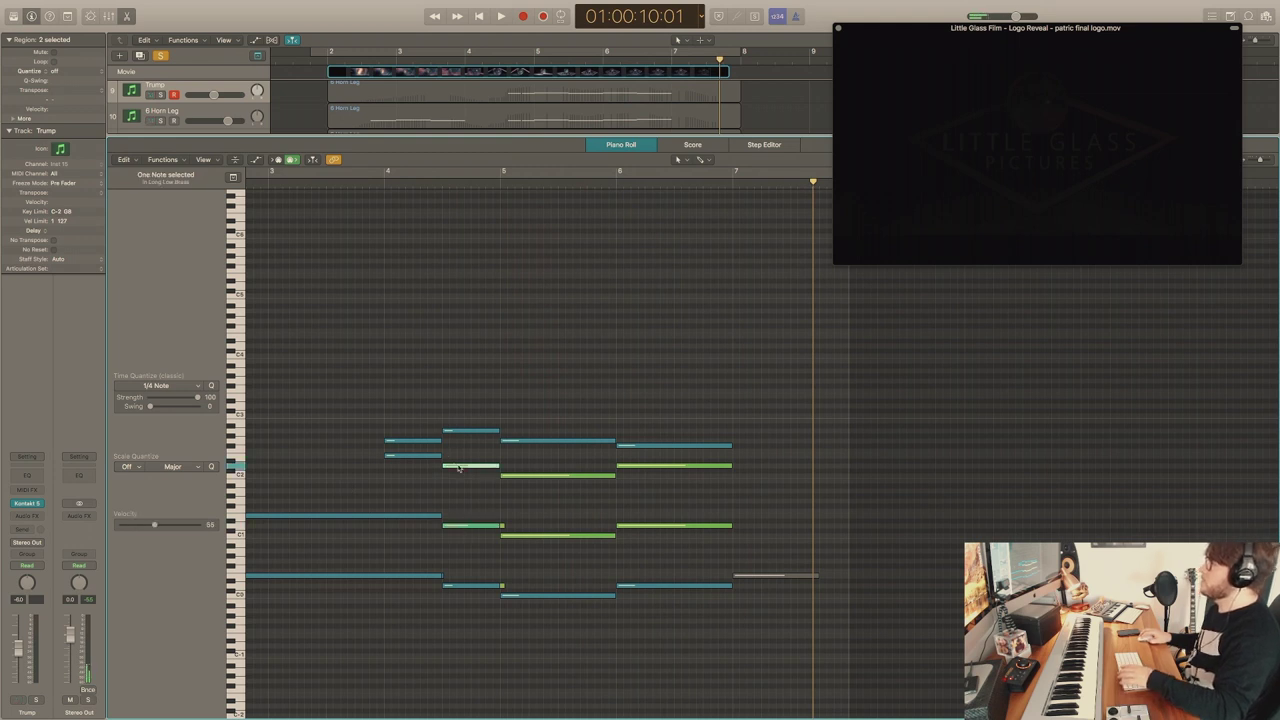
left_click(516, 484)
left_click(481, 433)
left_click(532, 441)
left_click(640, 446)
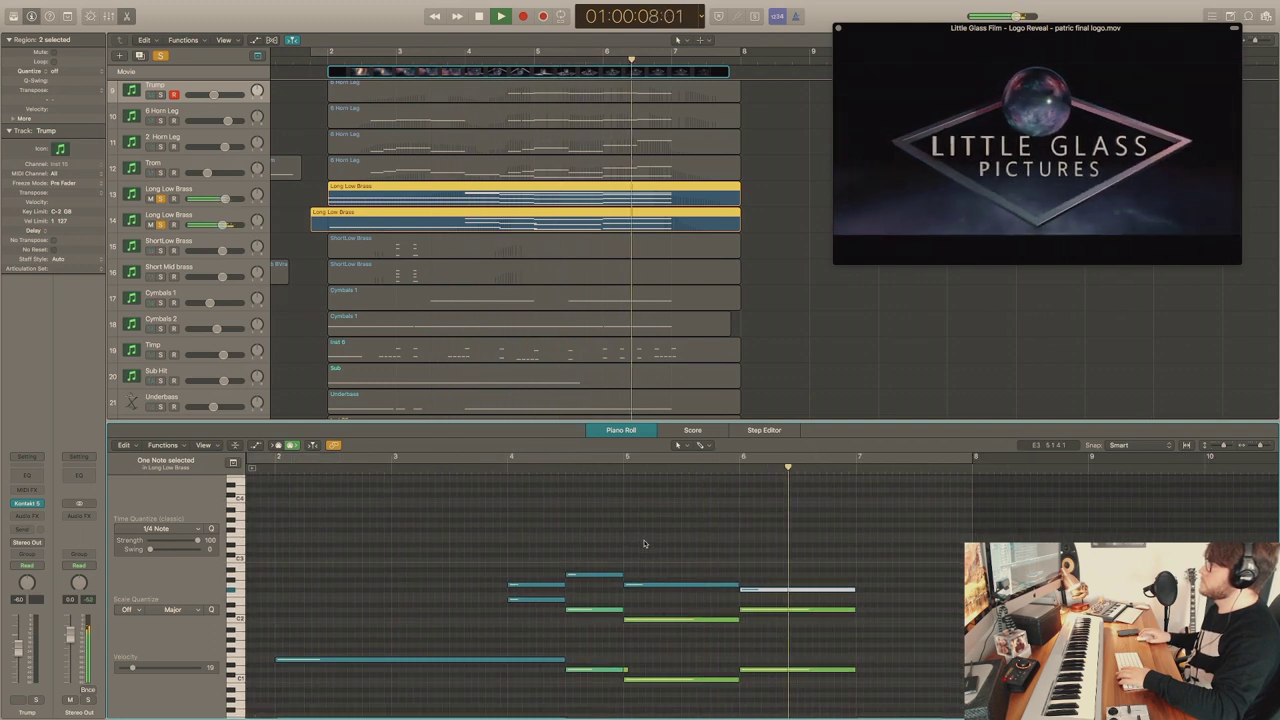
scroll(644, 543, "left", 2)
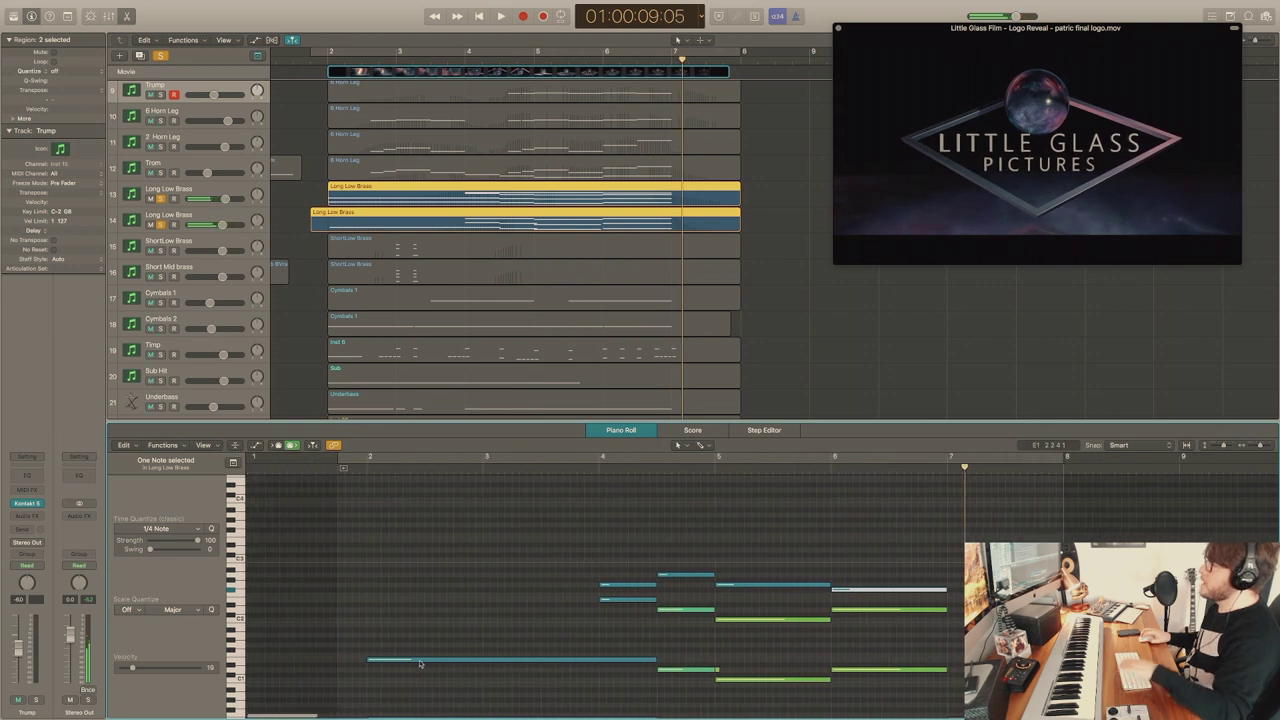
left_click(414, 661)
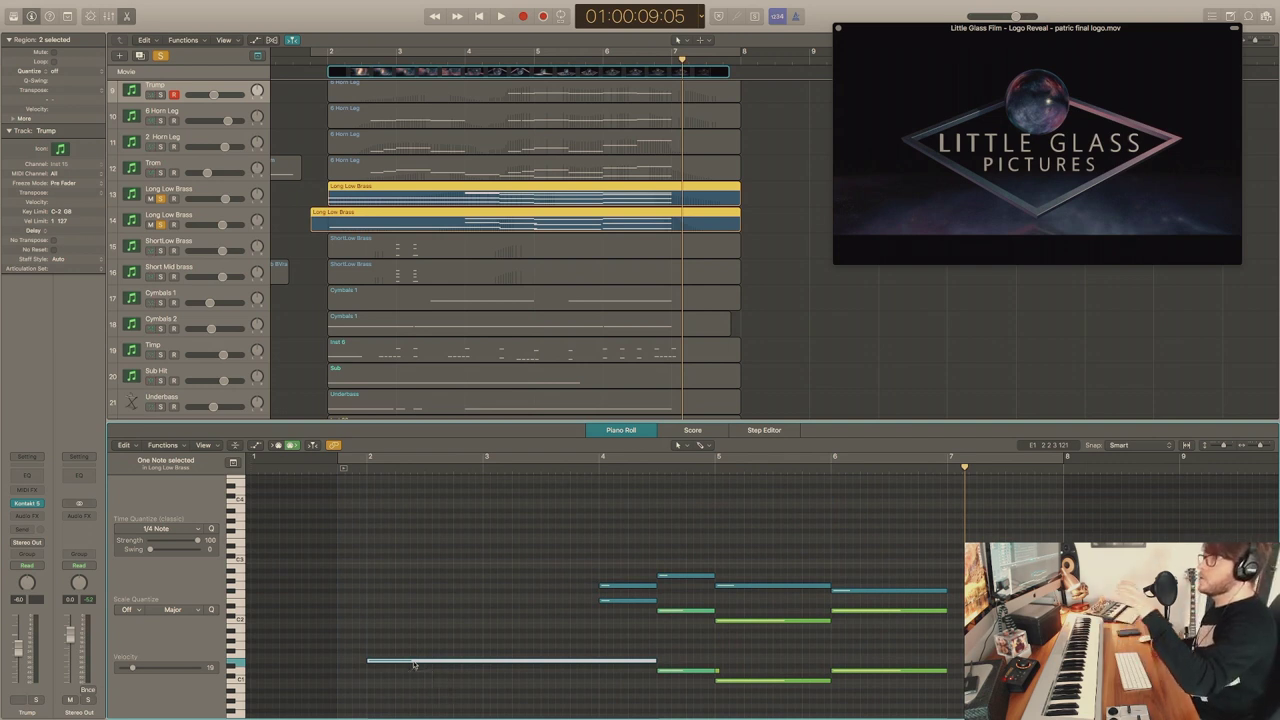
scroll(415, 663, "down", 3)
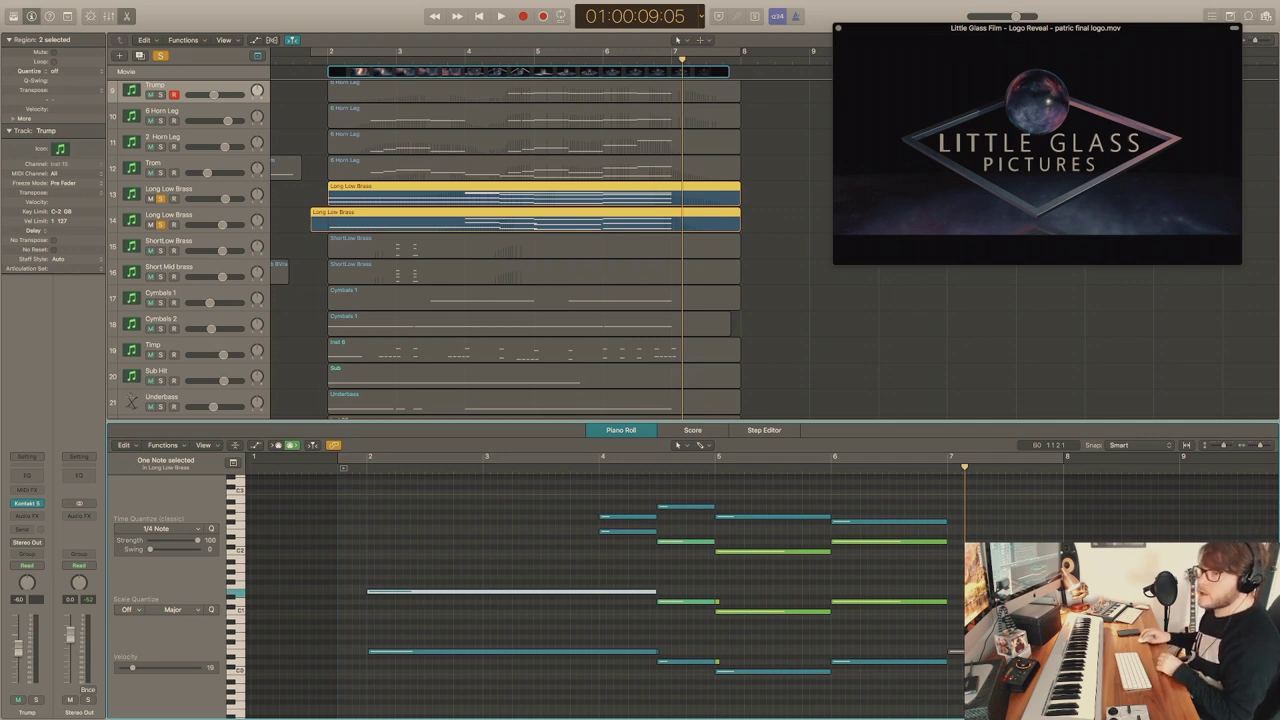
Close the Piano Roll and unsolo both Long Low Brass tracks, bringing bar 1 of the arrangement into view.
left_click(609, 432)
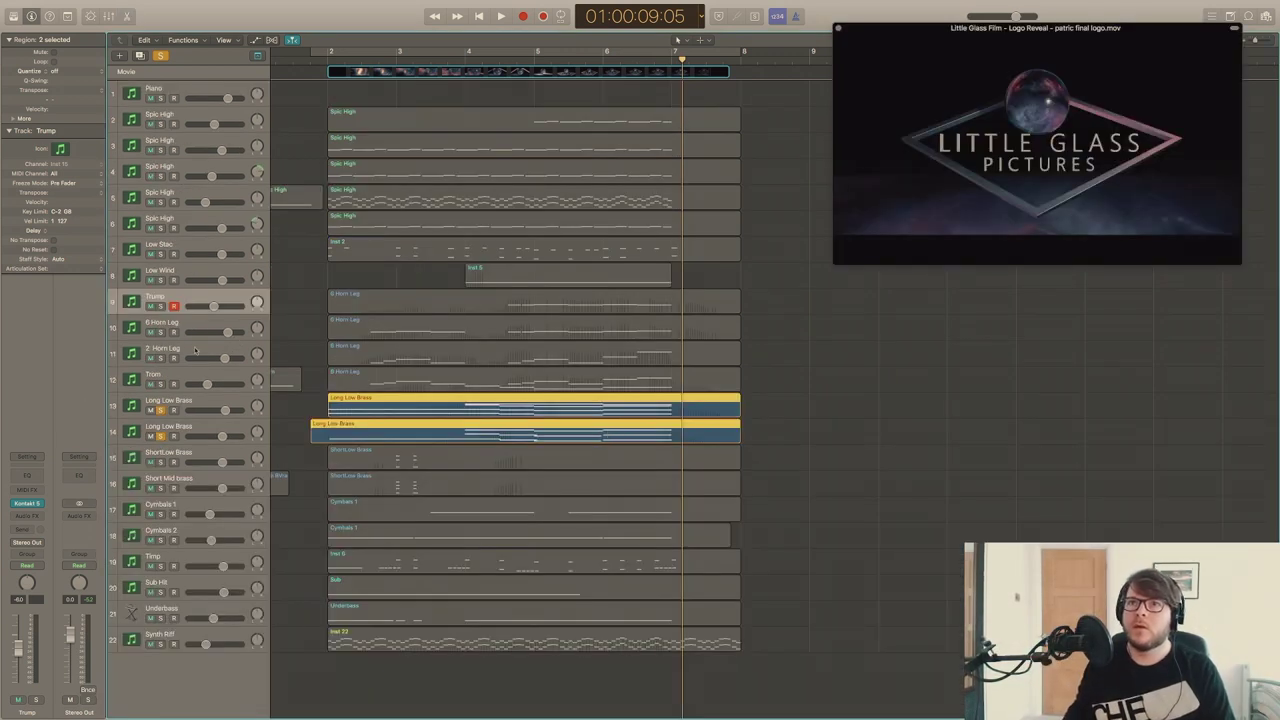
key("ctrl+s")
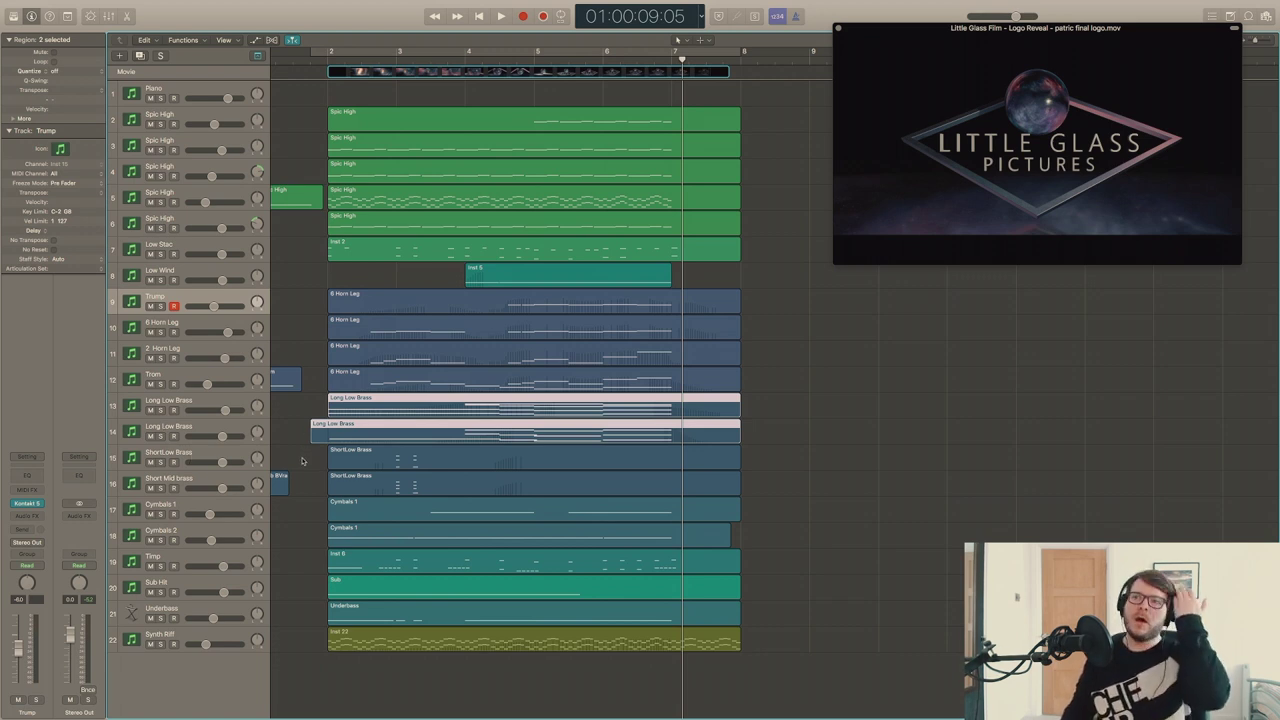
scroll(302, 461, "right", 4)
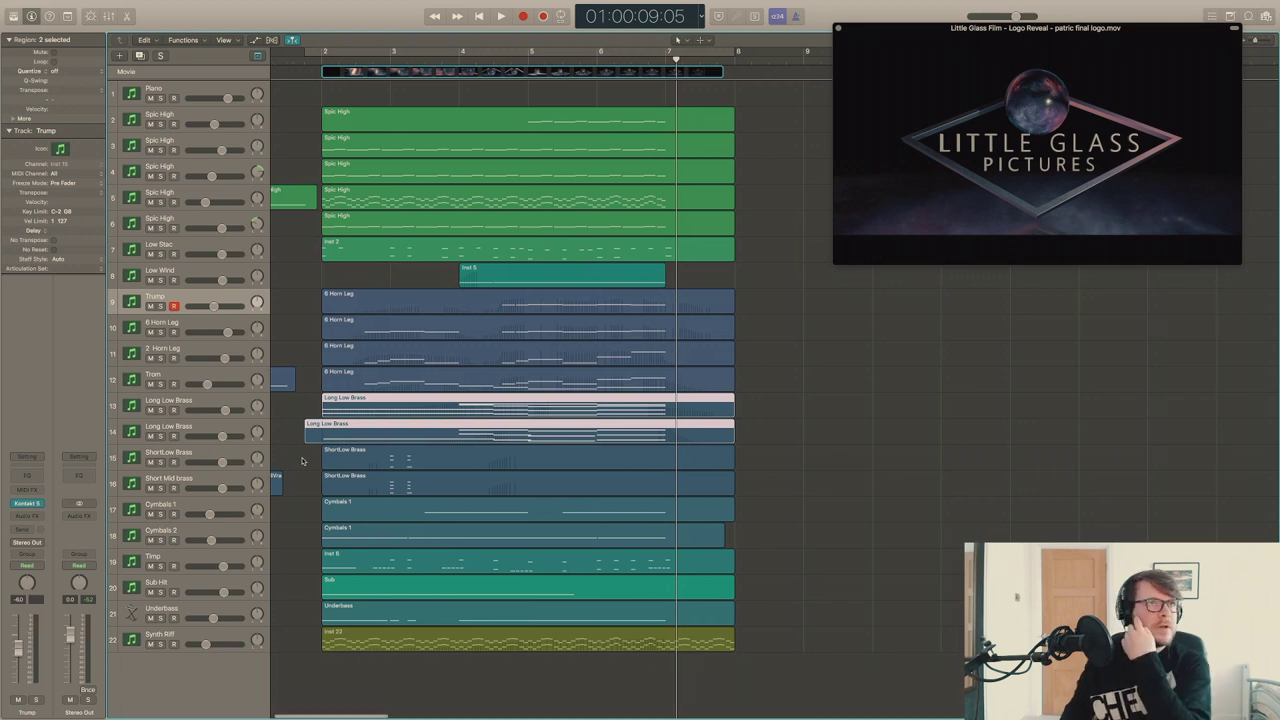
scroll(302, 461, "left", 5)
scroll(302, 461, "right", 1)
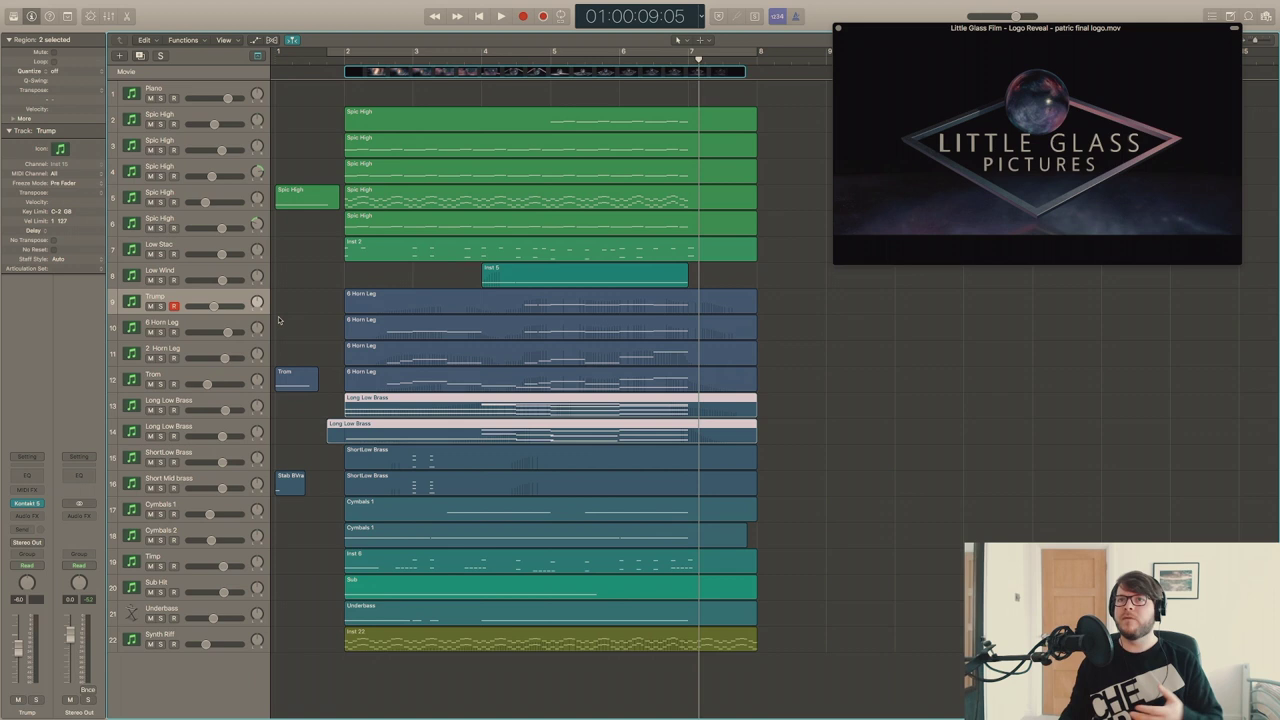
Solo the five Spic High tracks and the Low Stac track.
left_click(160, 124)
left_click(160, 150)
left_click(160, 176)
left_click(160, 202)
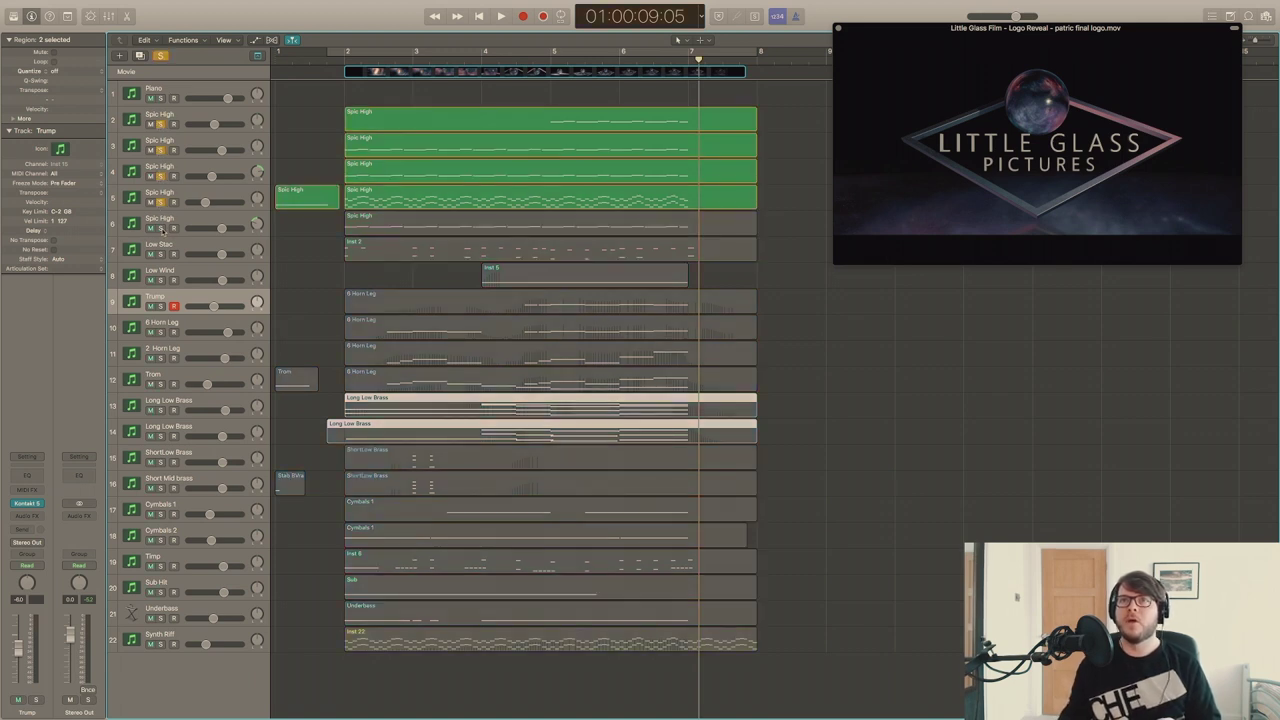
left_click(160, 228)
left_click(160, 254)
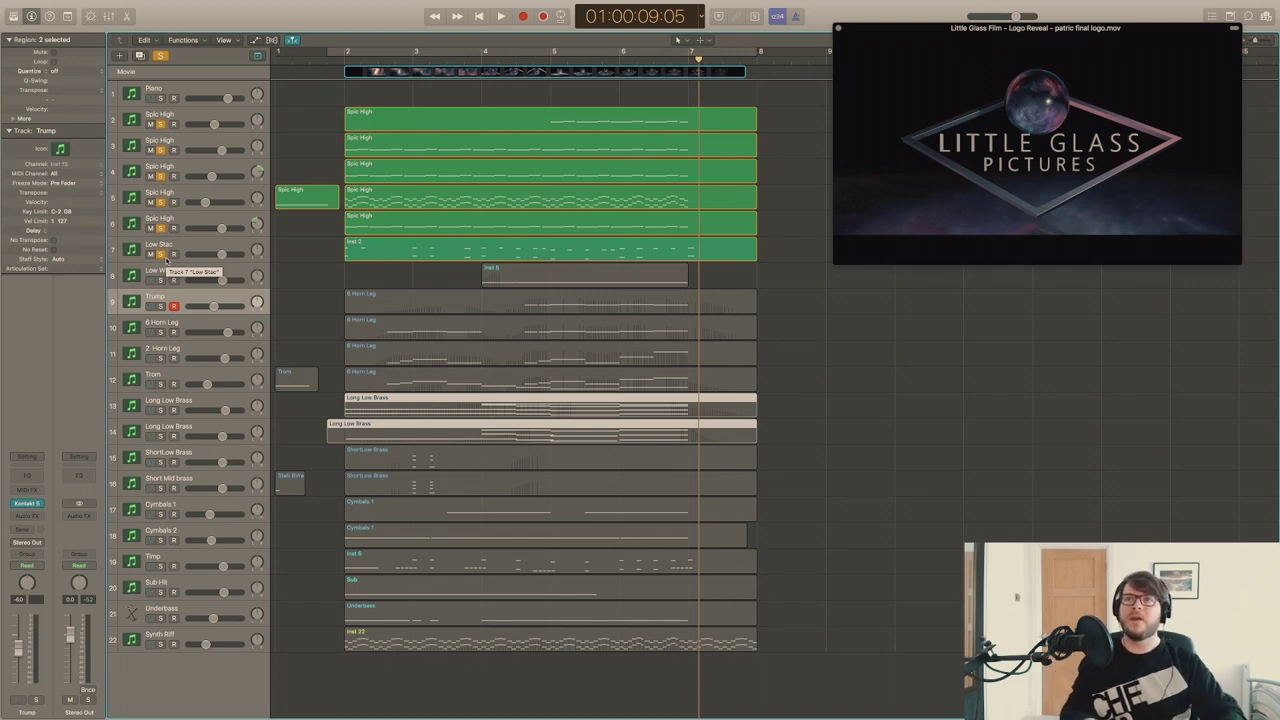
Play the soloed Spic High and Low Stac parts through from the start, and stop after the logo reveal.
key("Return")
key("space")
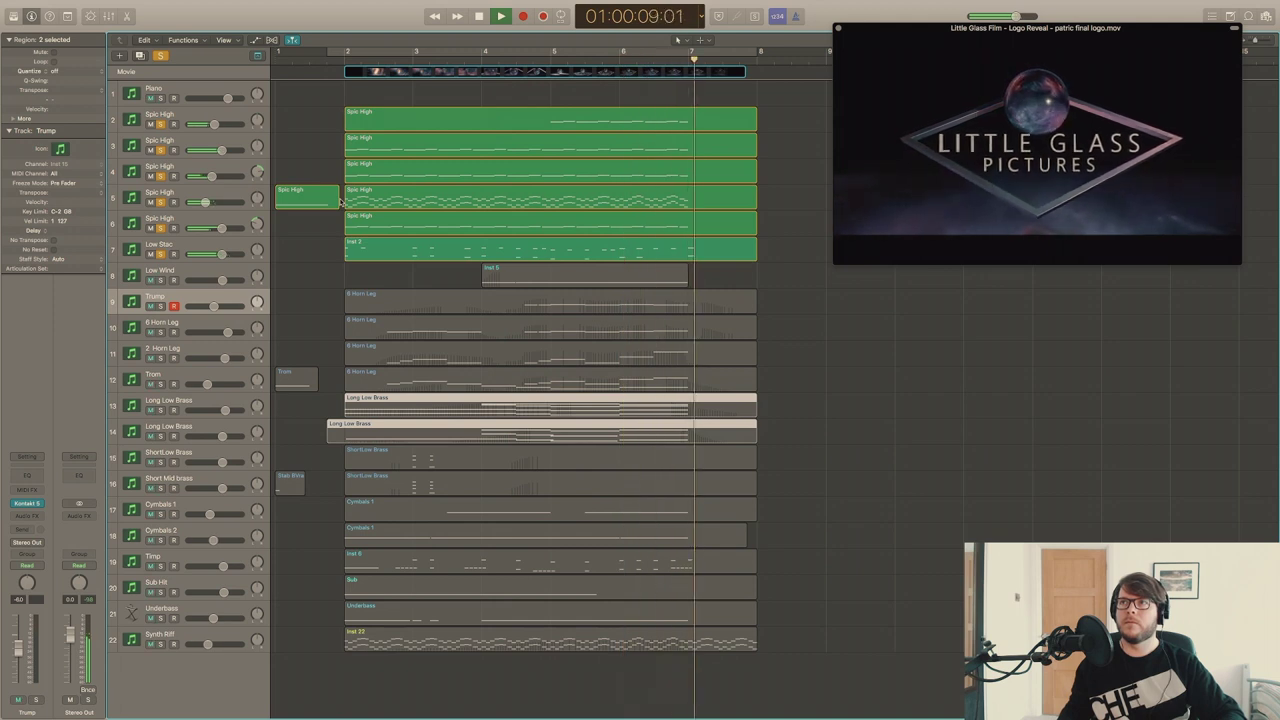
key("space")
Open the five long Spic High regions and the Low Stac region together in the Piano Roll and enlarge the editor.
left_click(466, 96)
left_click(405, 128)
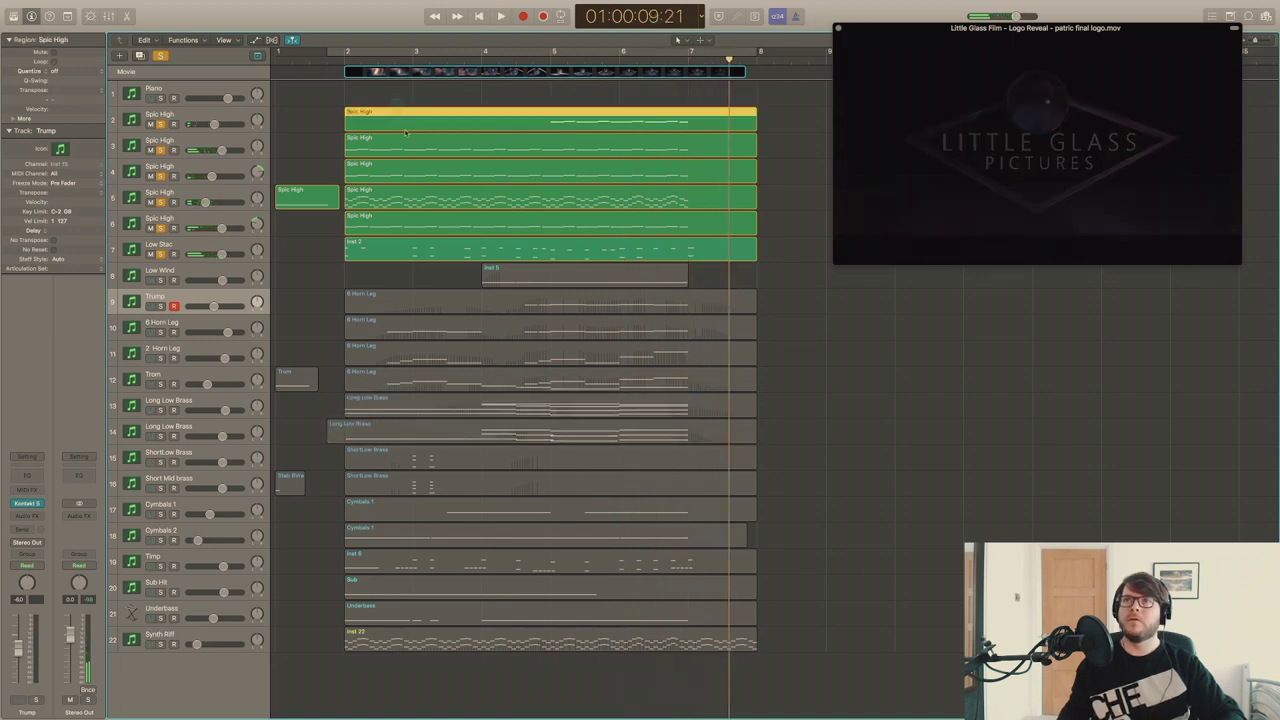
left_click_drag(405, 132, 444, 243)
key("p")
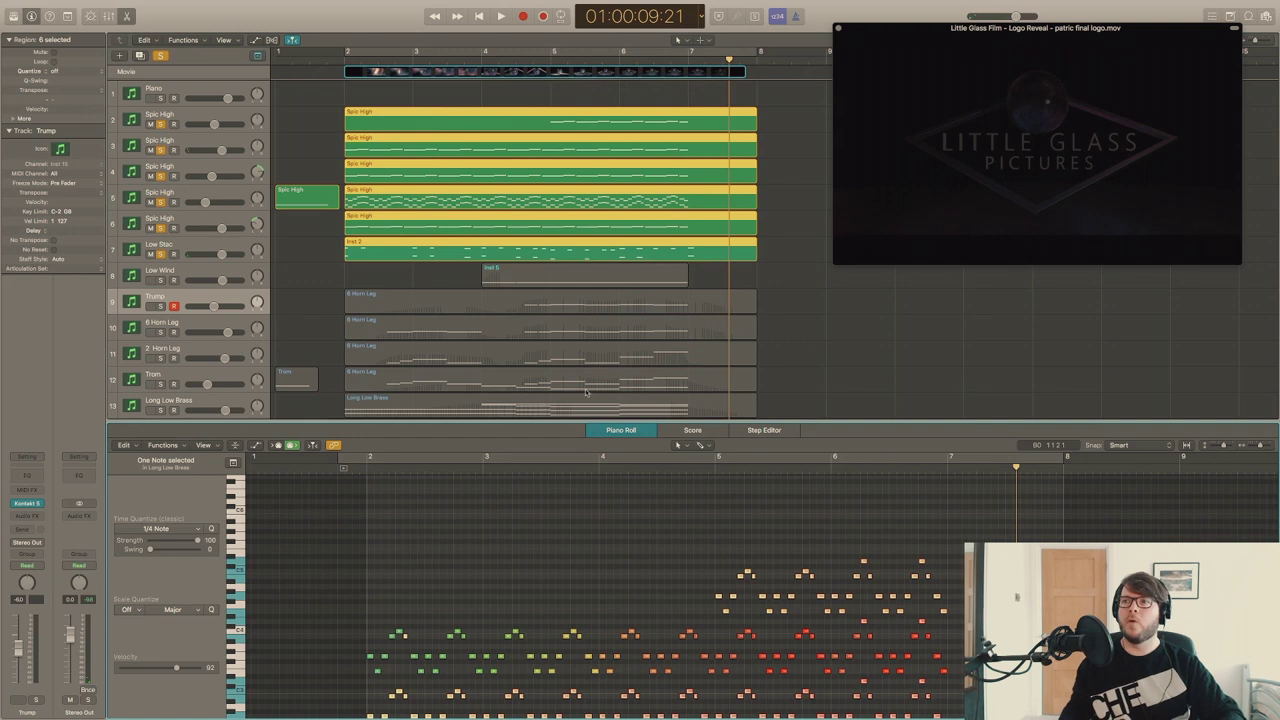
left_click_drag(588, 420, 571, 200)
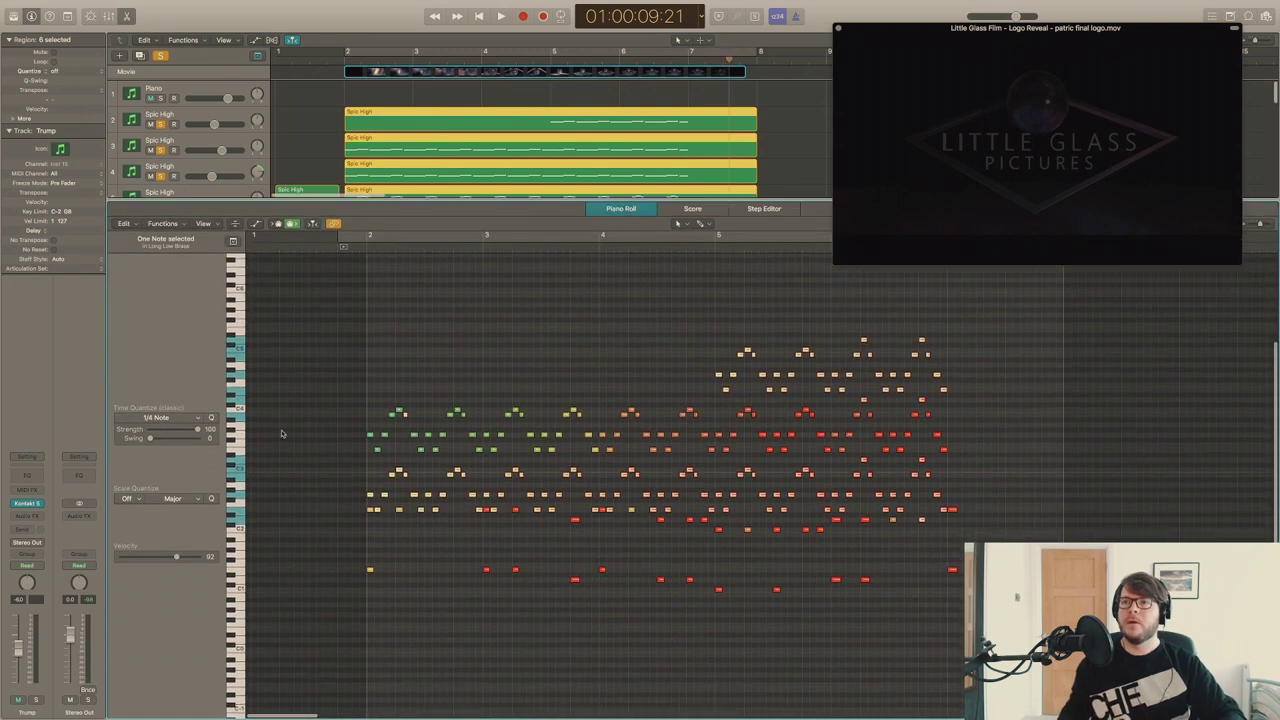
Place the playhead just before bar 2 and check the velocities of the first and last G3 notes in the Spic High part.
left_click(352, 247)
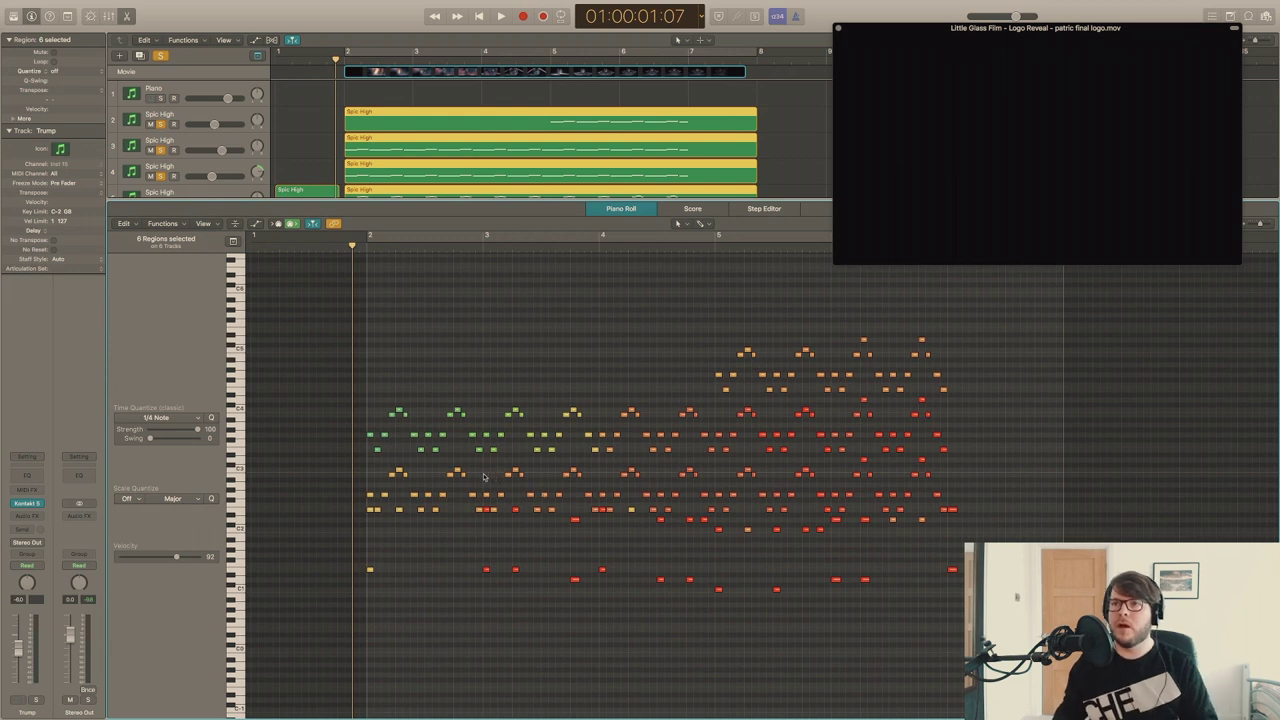
left_click(371, 434)
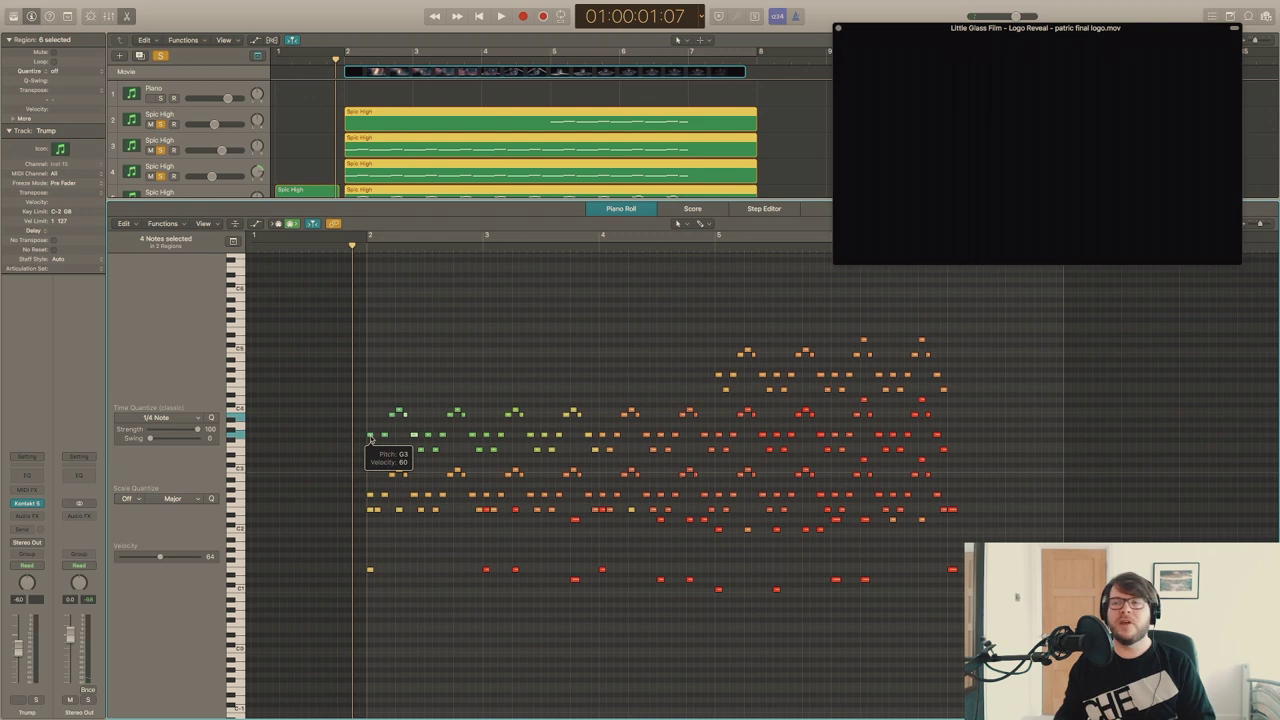
left_click(370, 437)
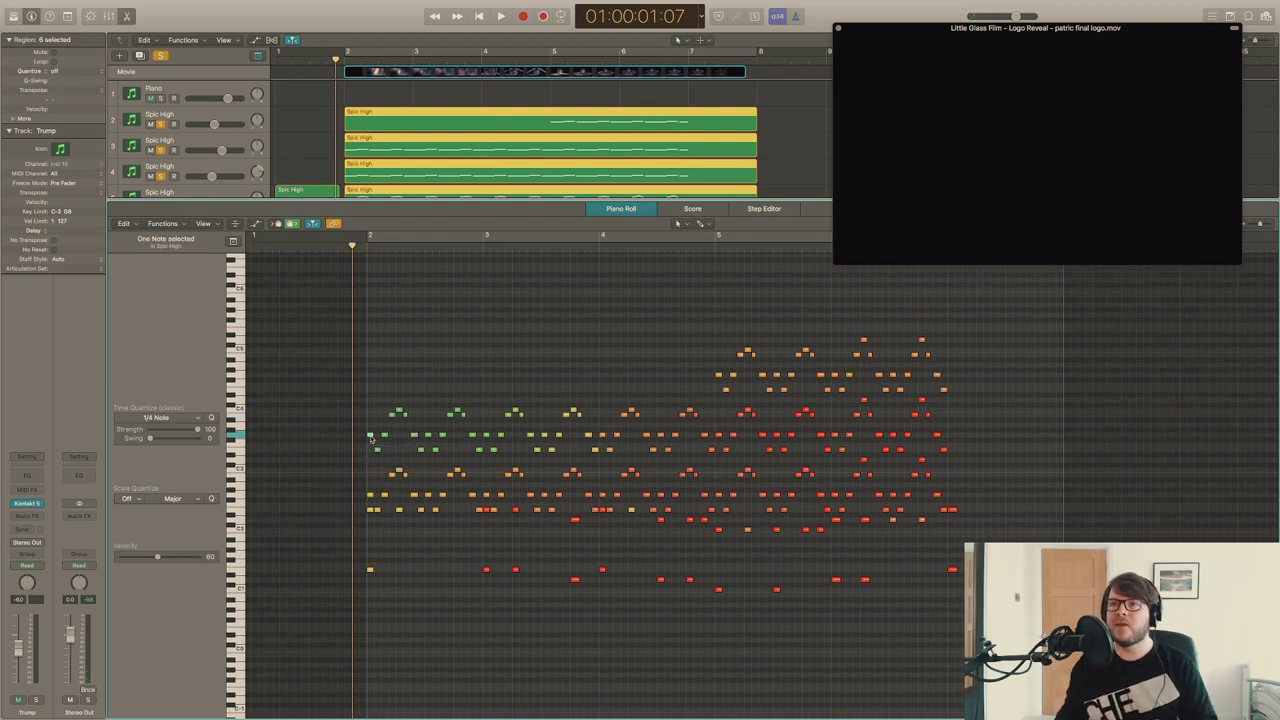
mouse_move(370, 438)
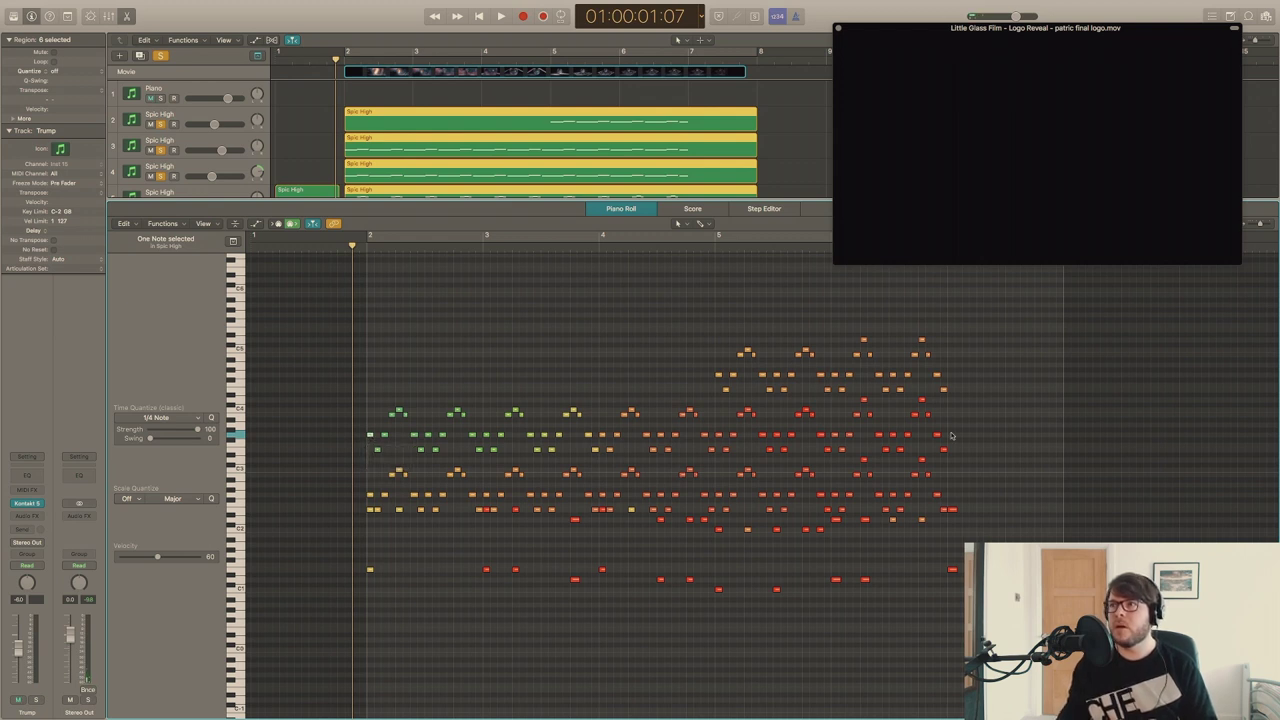
left_click(937, 437)
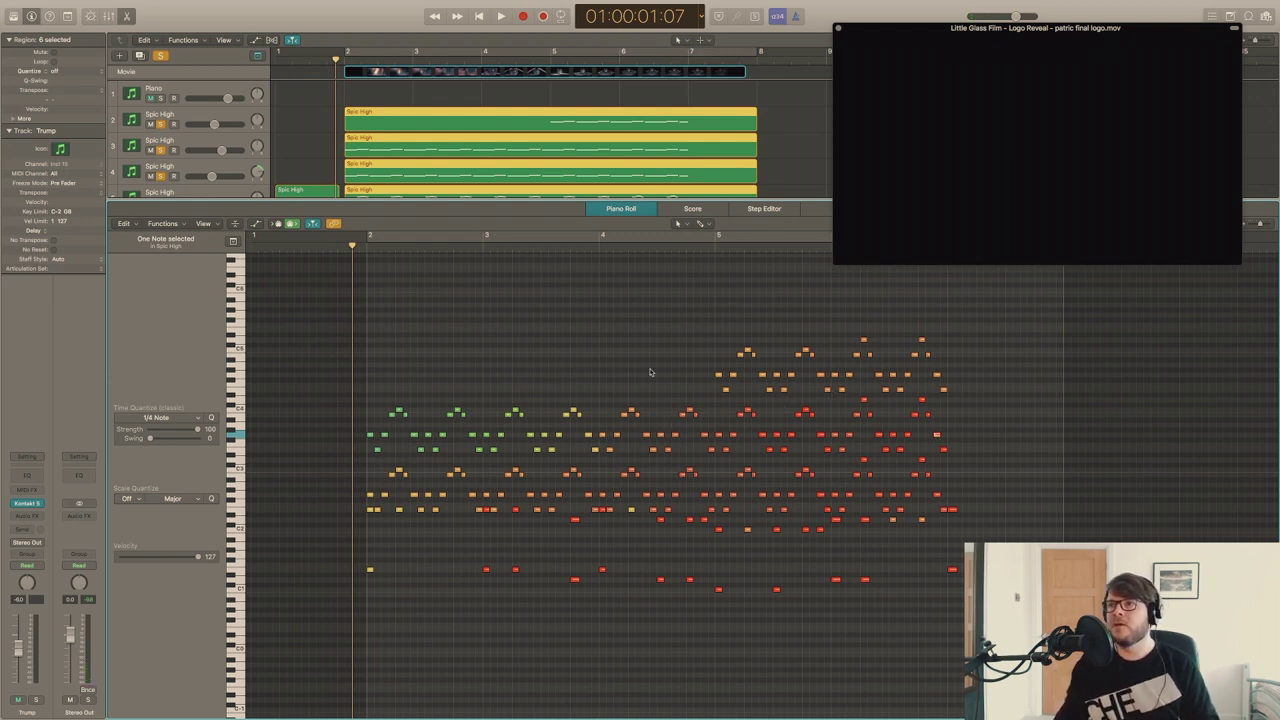
Select the highest Spic High notes from bar 5 to the end and play the string parts from just before bar 2.
left_click_drag(676, 306, 953, 389)
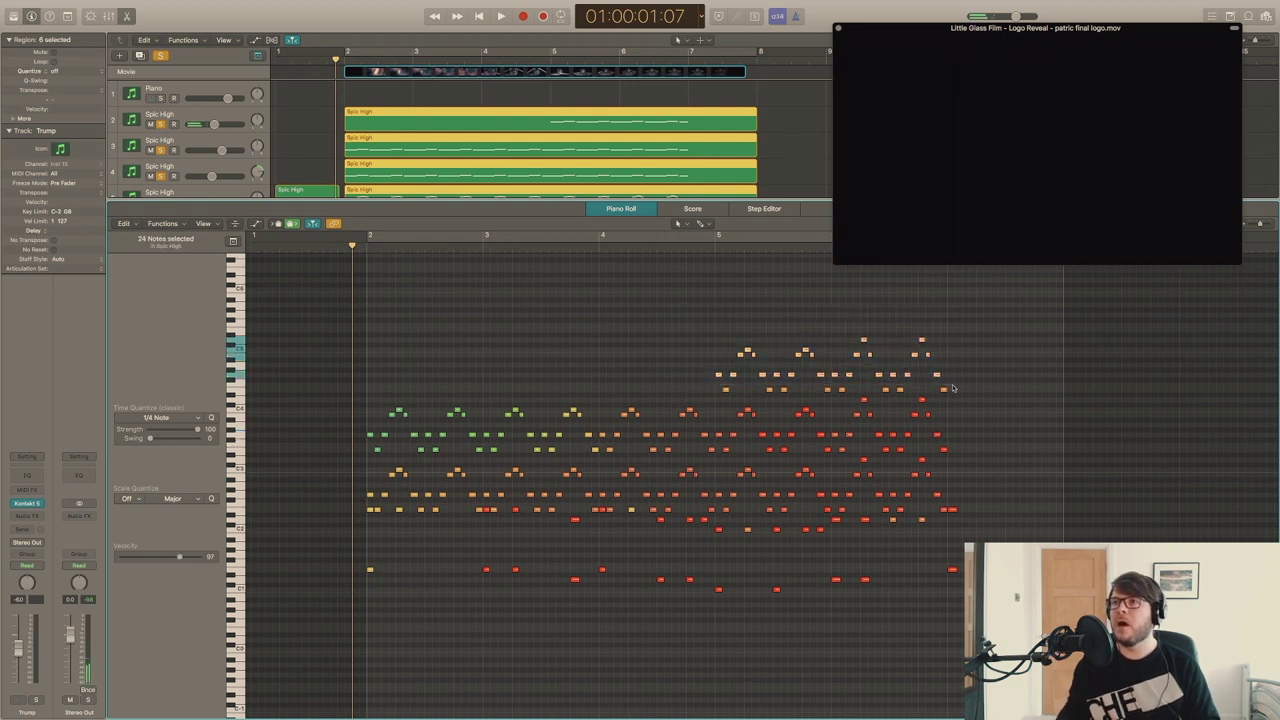
key("space")
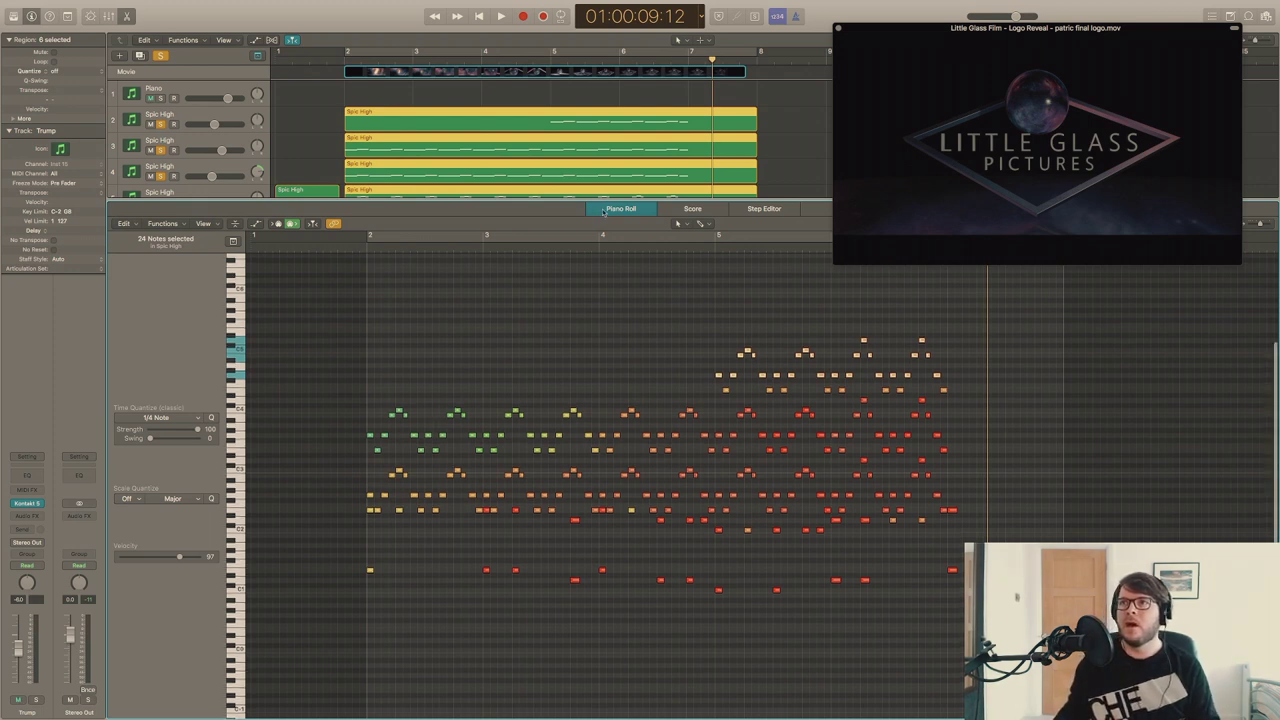
Close the Piano Roll, deselect the regions and unsolo the five Spic High tracks so only Low Stac is soloed.
key("e")
left_click(318, 255)
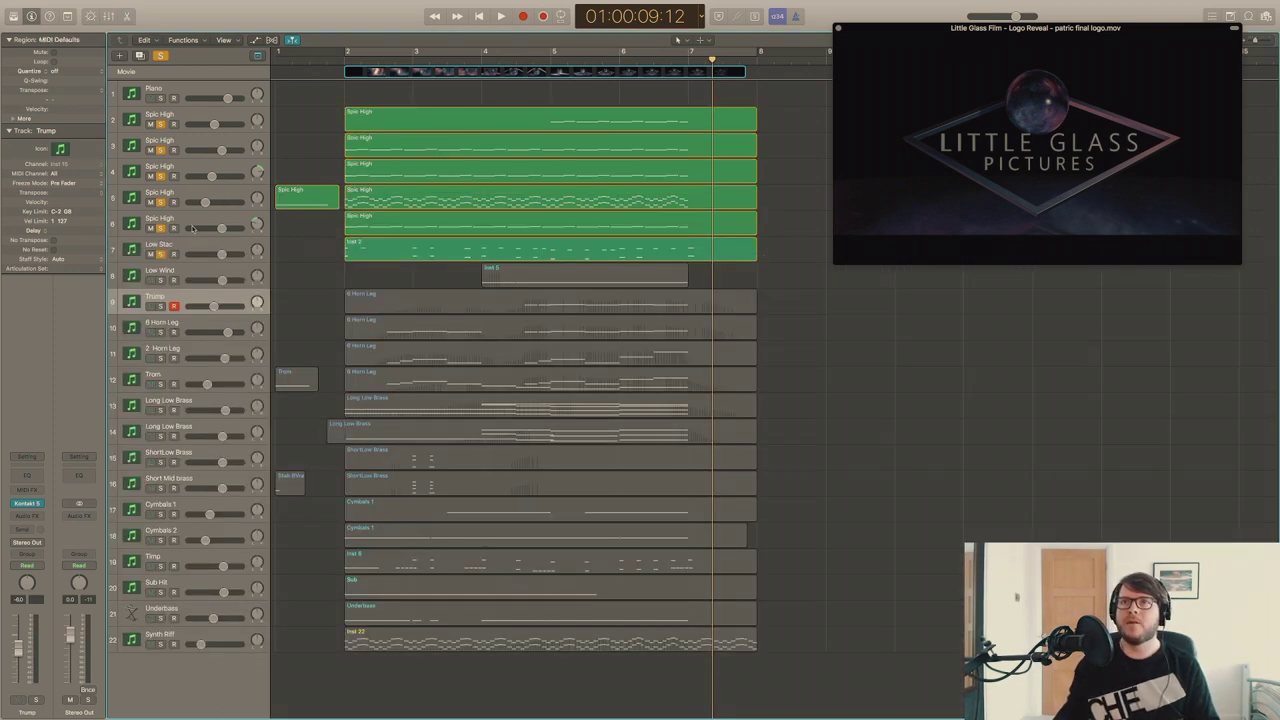
left_click_drag(160, 140, 160, 256)
Play the soloed Low Stac part from just before bar 2 to the end of the logo reveal.
key("Return")
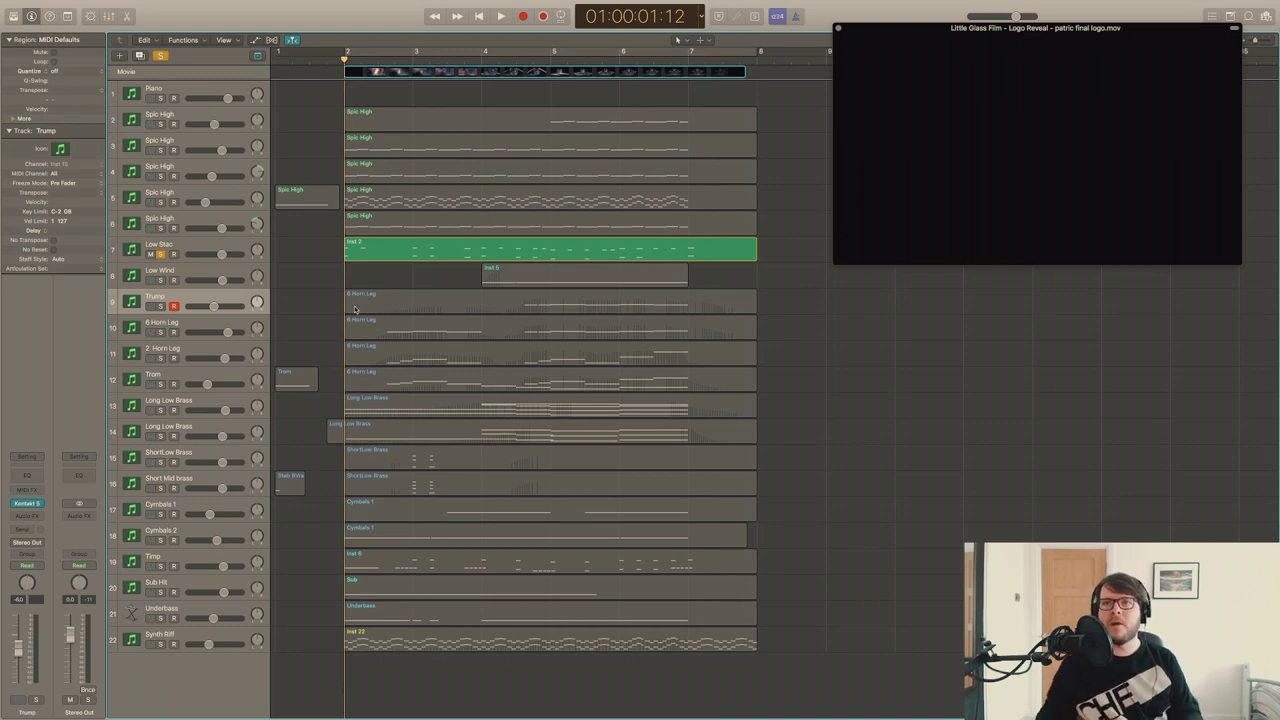
left_click(326, 58)
key("space")
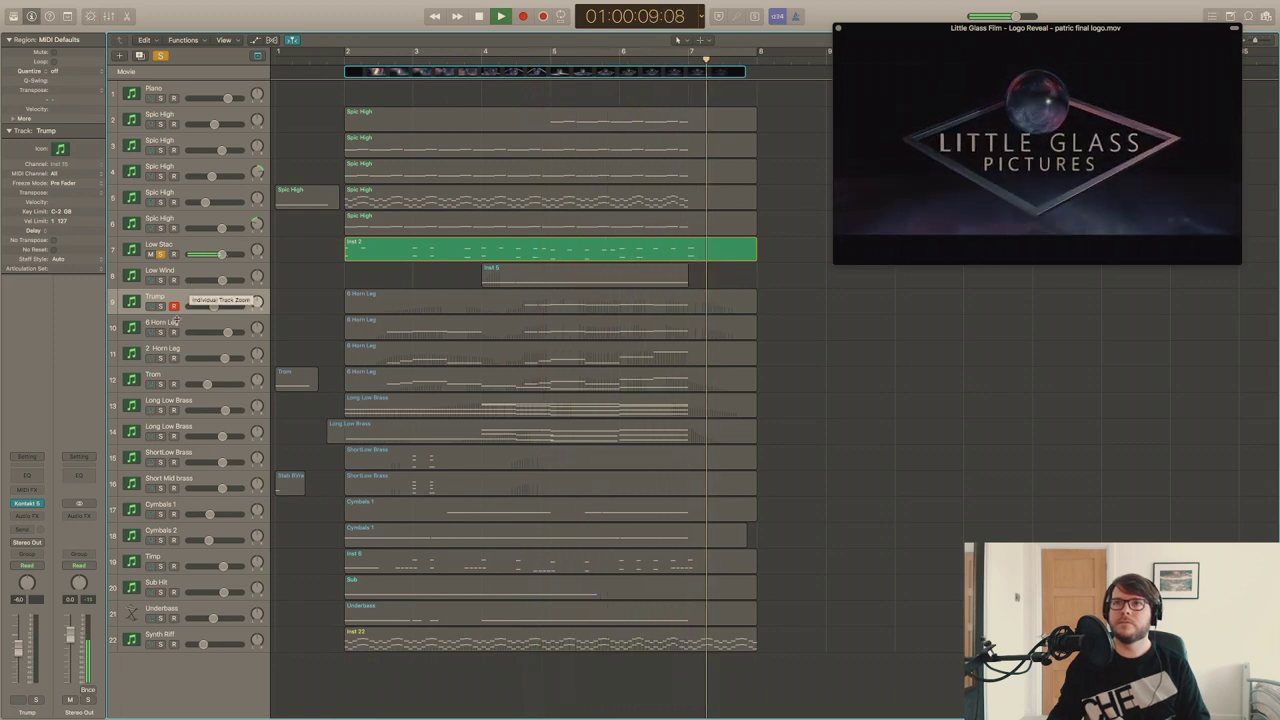
key("space")
Play Low Stac together with both Long Low Brass tracks soloed, and clear these solos.
left_click_drag(160, 410, 160, 436)
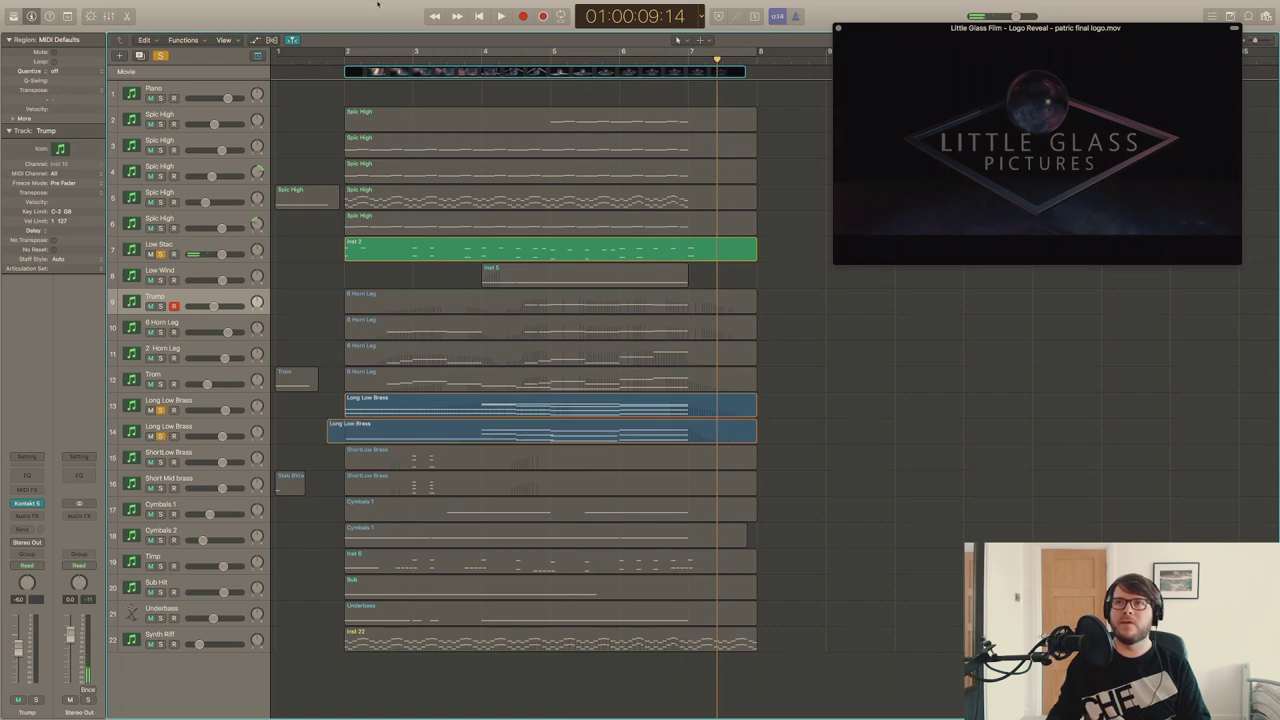
key("shift+space")
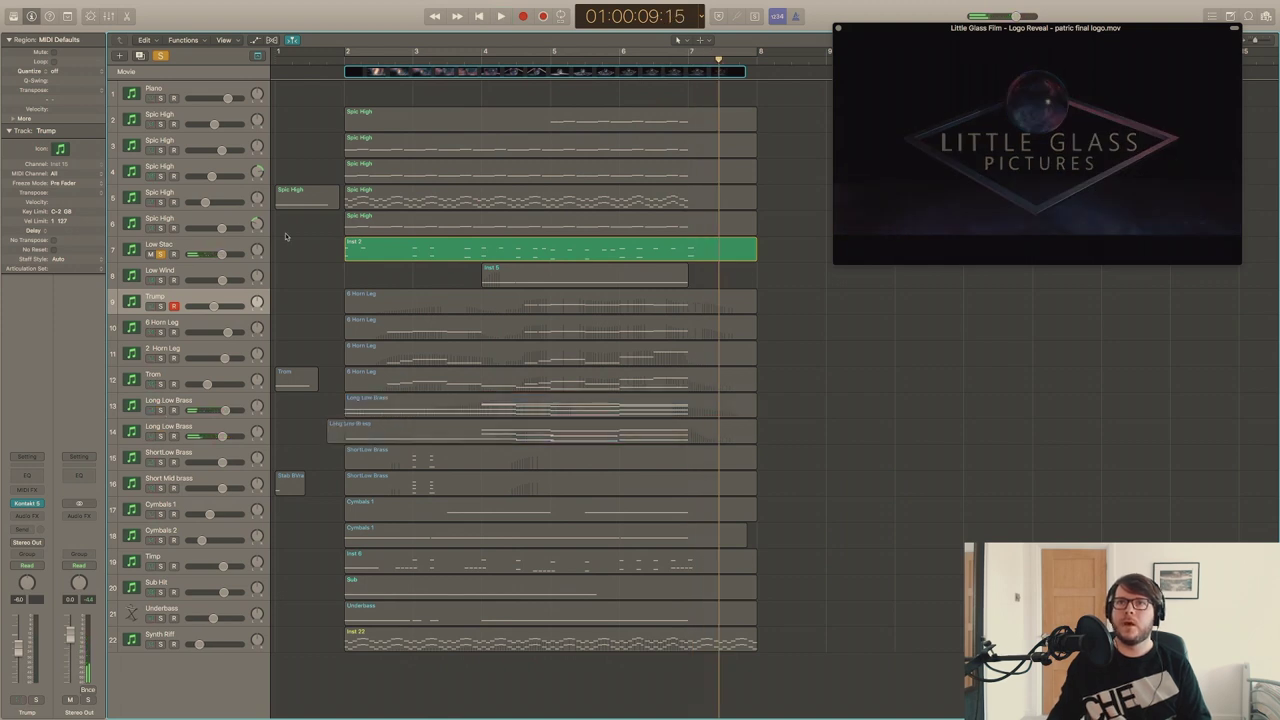
left_click(161, 254)
View the Spic High region of track 6 in the Piano Roll, and play that track soloed from just before bar 2.
double_click(352, 230)
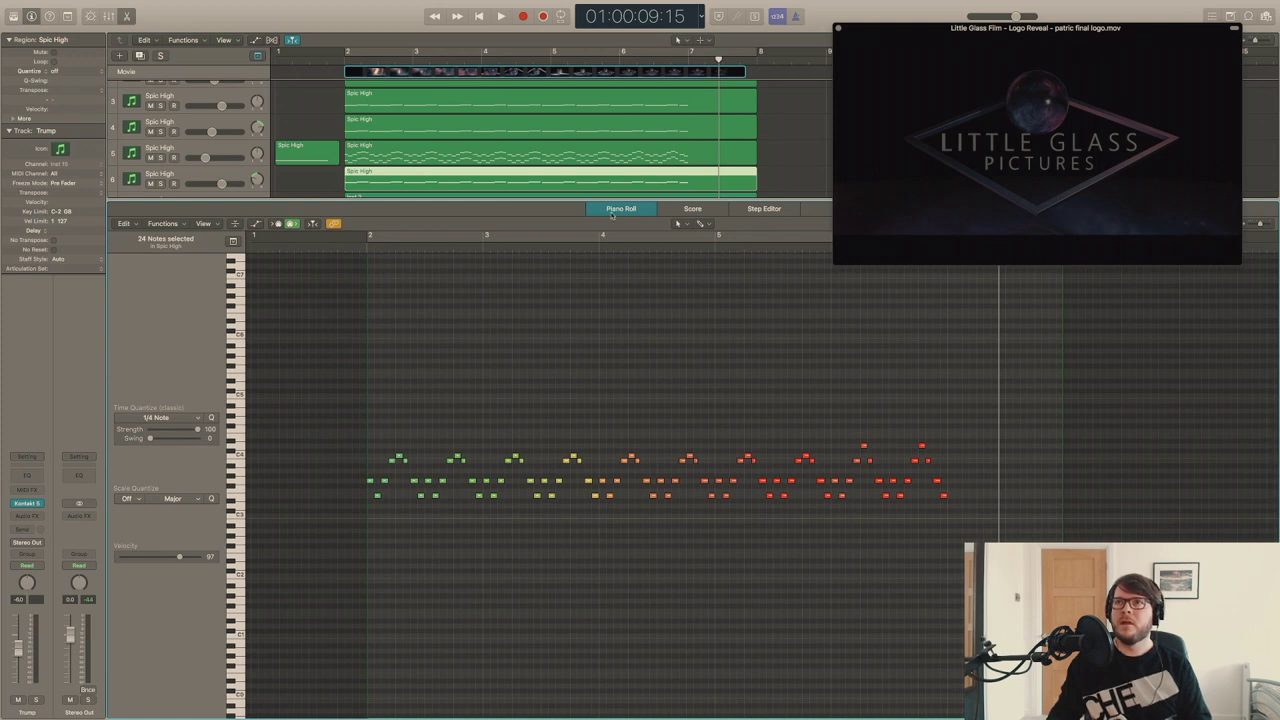
left_click(612, 210)
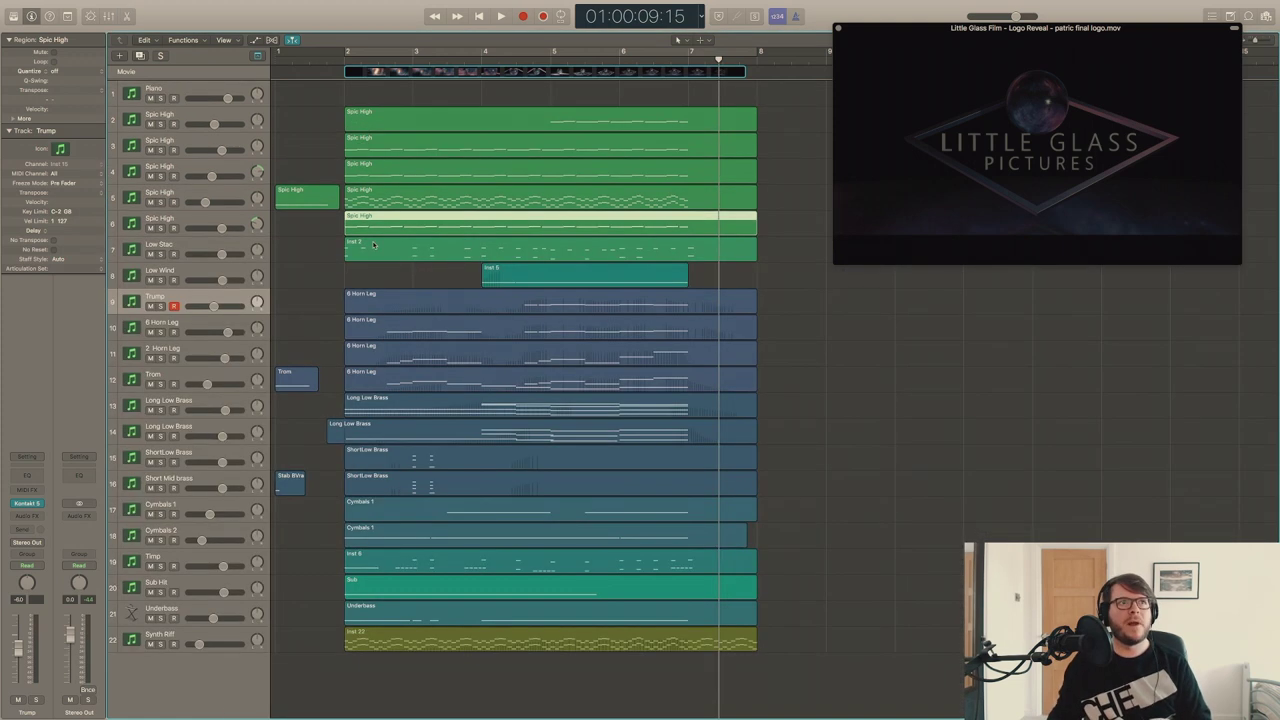
left_click(160, 228)
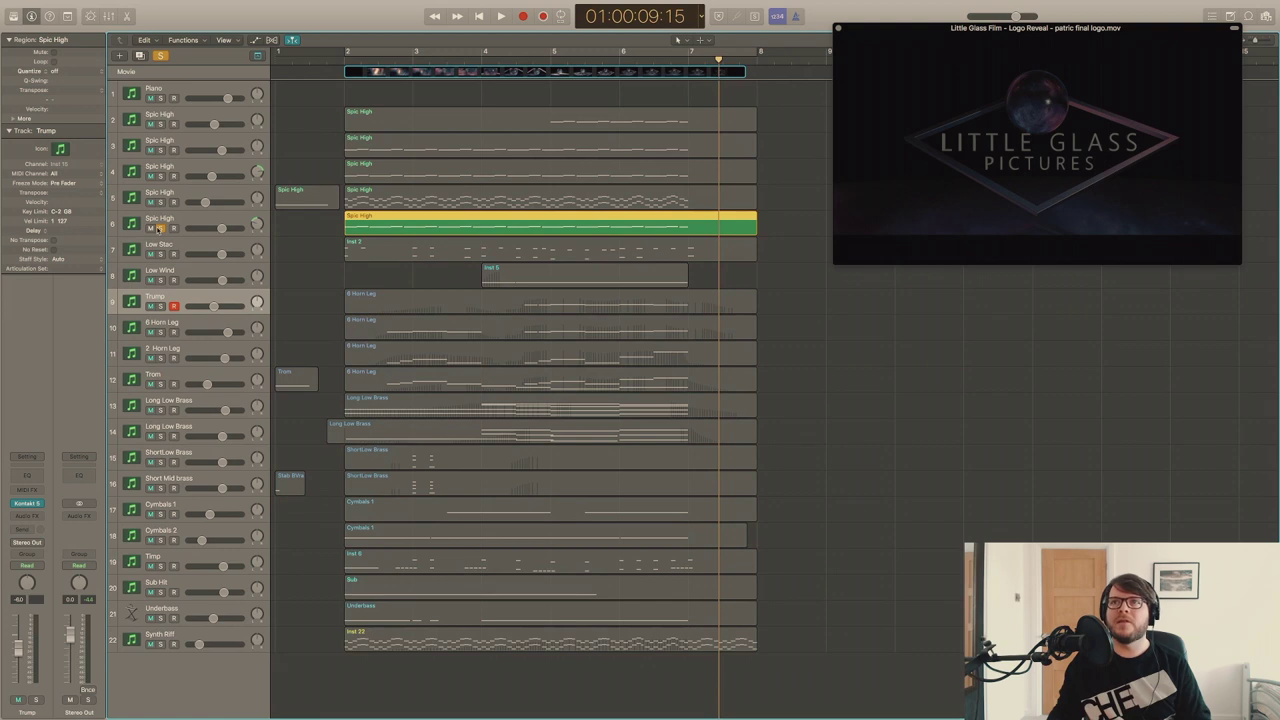
left_click(337, 63)
key("space")
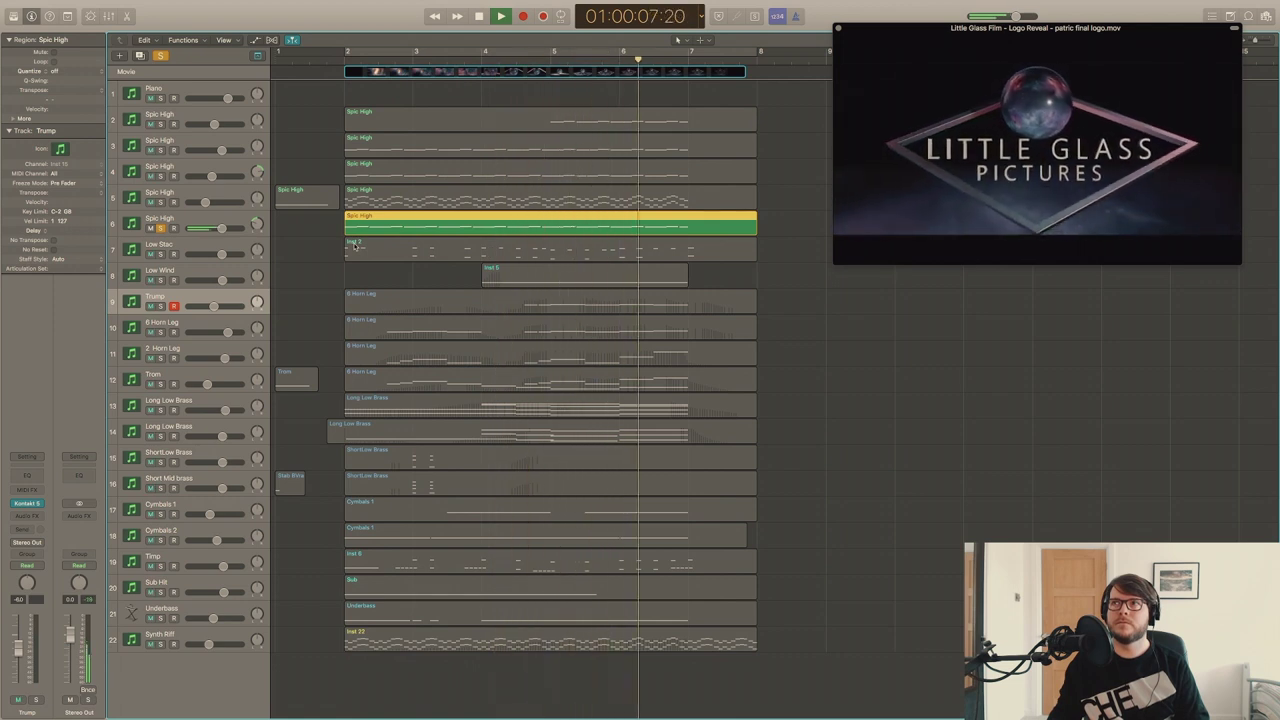
key("space")
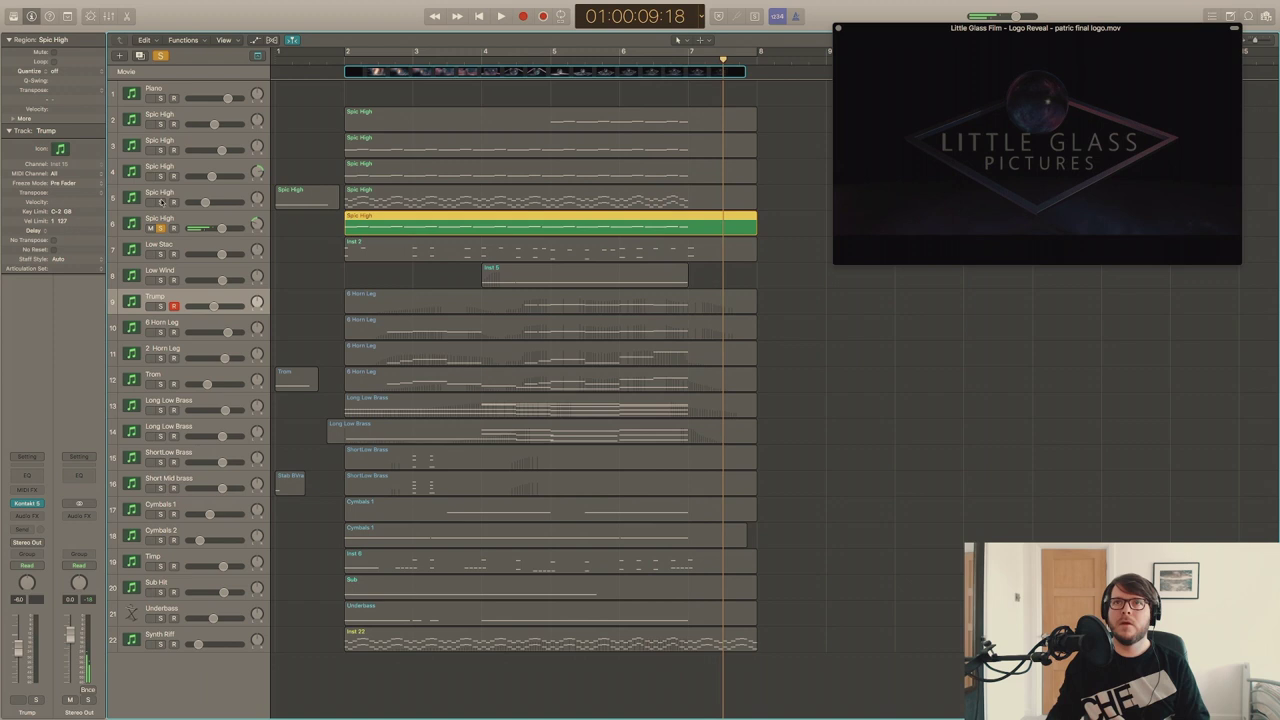
Solo the Spic High track 4 as well and play it together with track 6.
left_click(160, 176)
key("space")
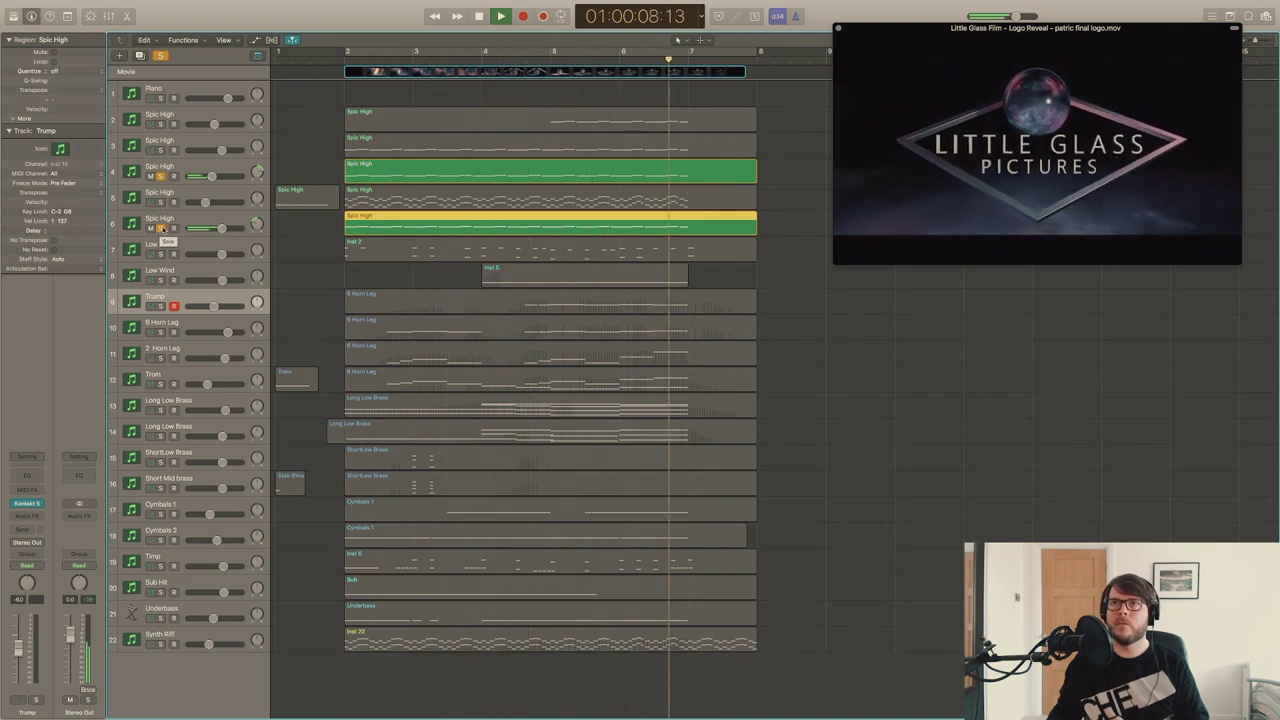
key("space")
Solo the Spic High track 3 as well and play it together with tracks 4 and 6.
left_click(160, 150)
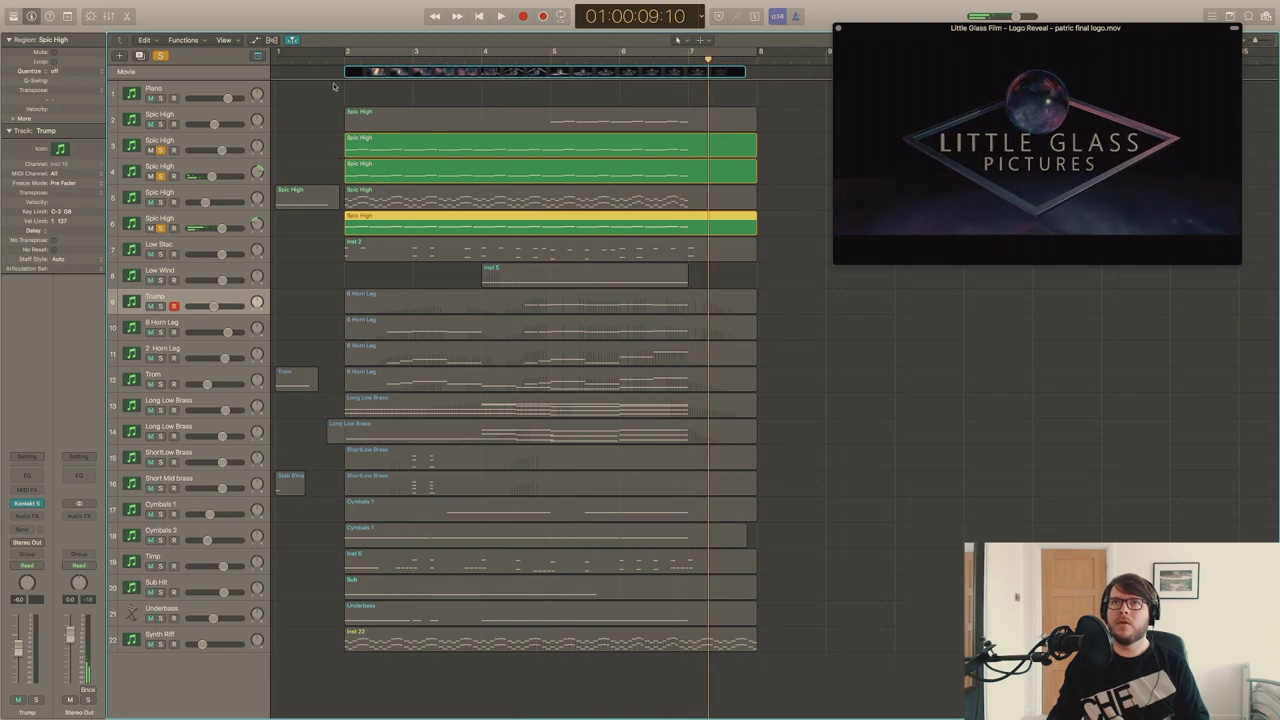
key("Return")
key("space")
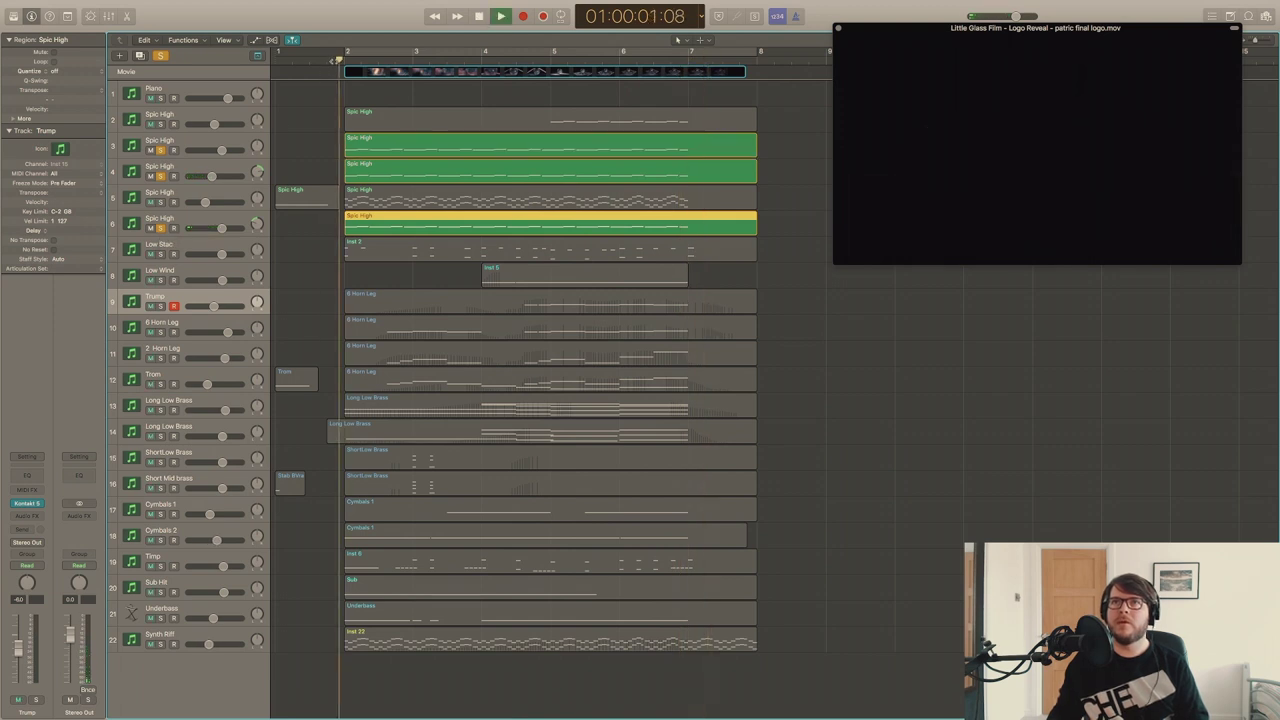
key("space")
Add the Spic High track 5 to the solos and open its main region in the Piano Roll.
left_click(160, 202)
left_click(328, 61)
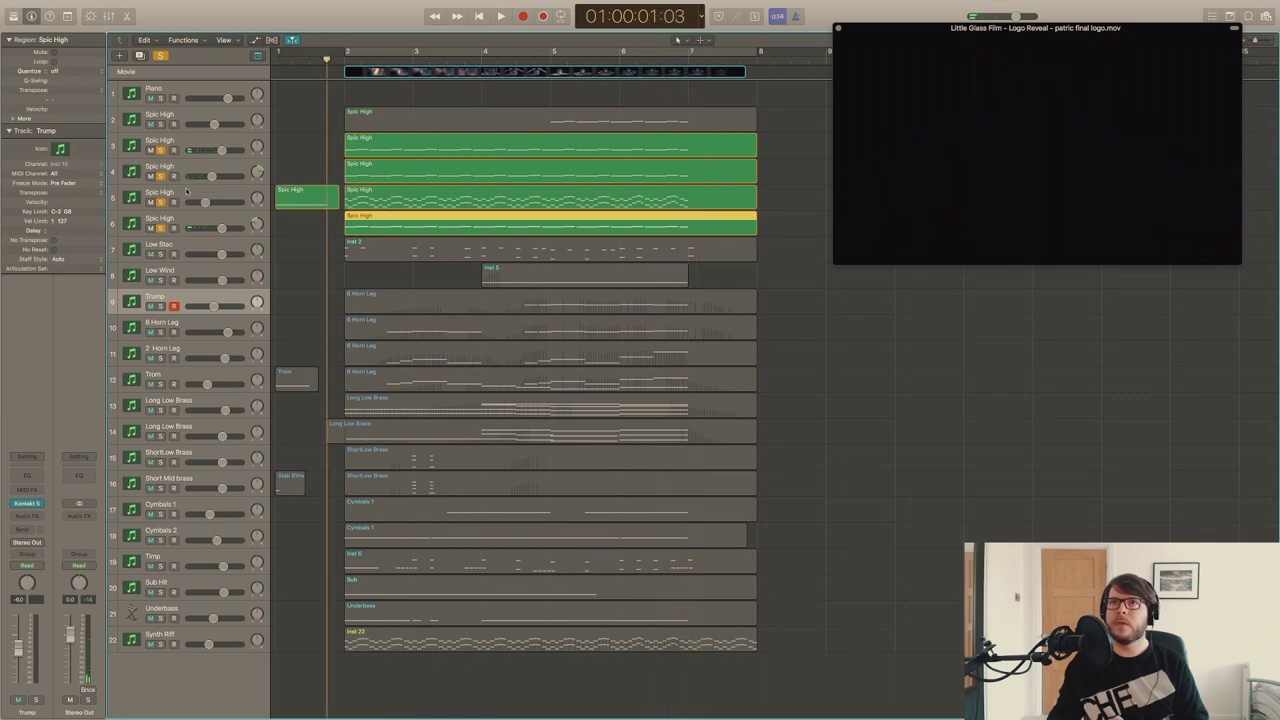
left_click(186, 191)
left_click(314, 231)
double_click(374, 198)
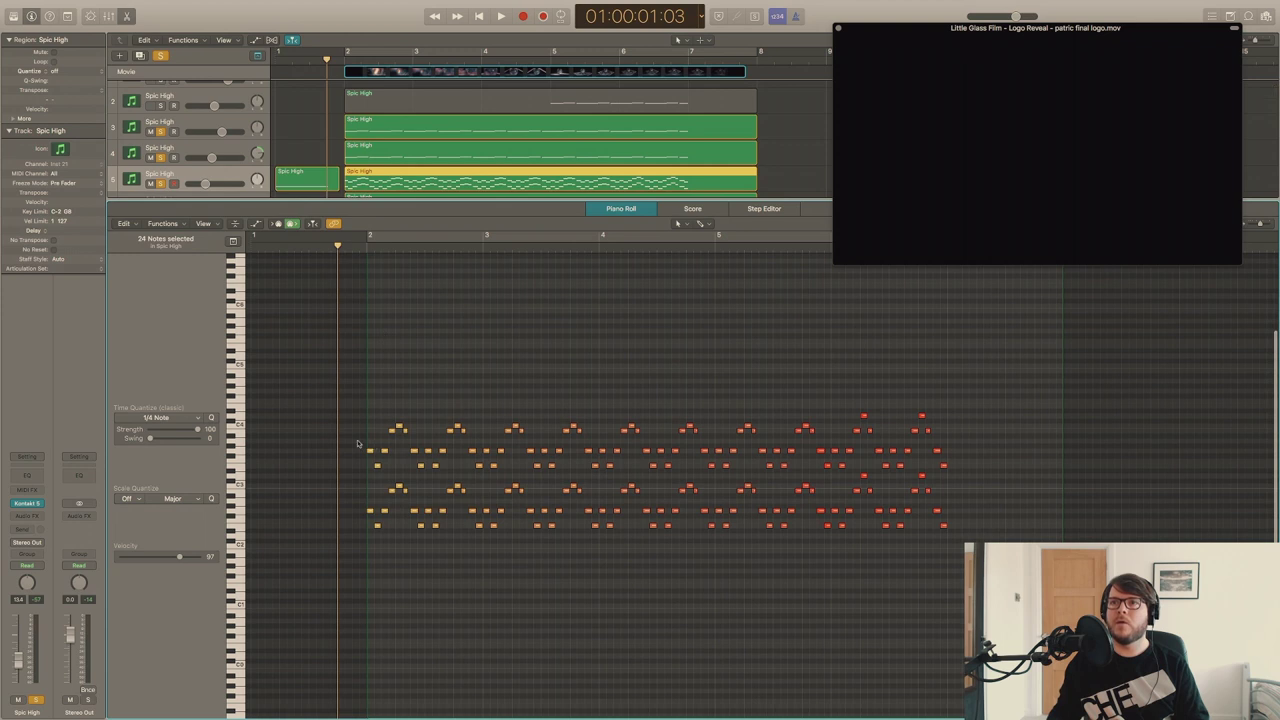
Audition the opening notes of the riff's two octaves, and play the four soloed Spic High tracks from just before bar 2.
left_click_drag(355, 506, 382, 527)
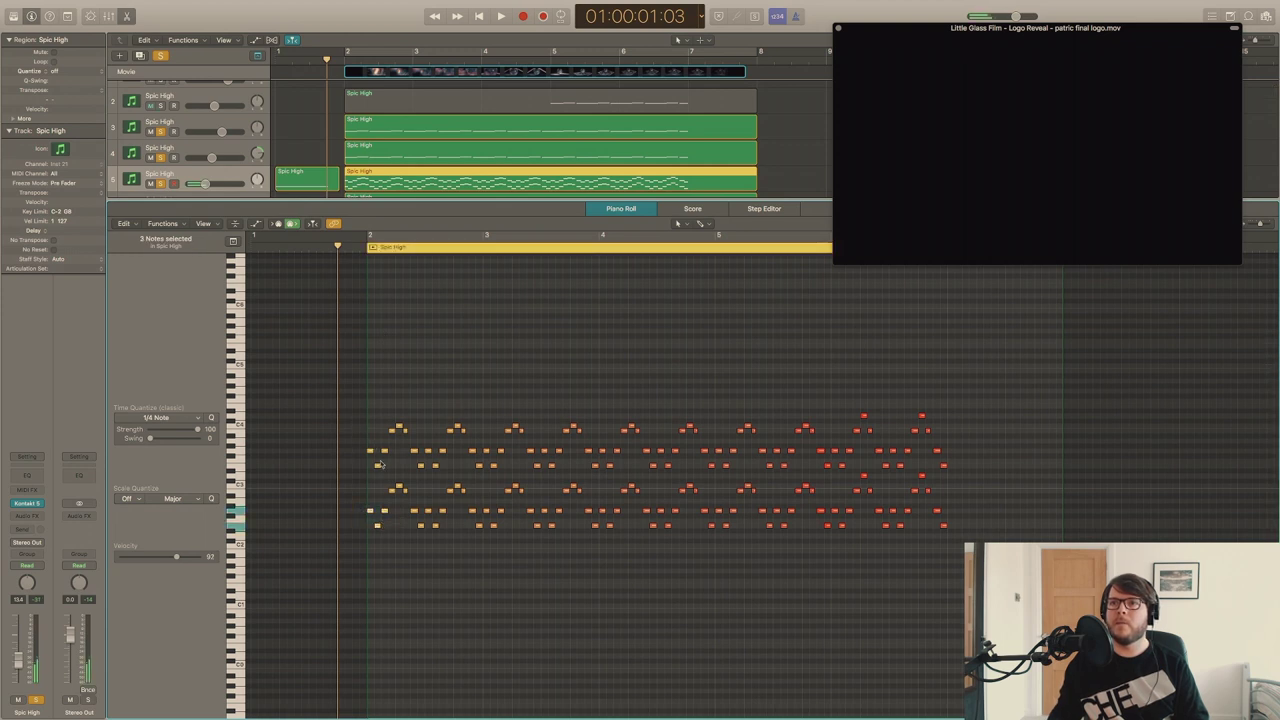
left_click_drag(357, 427, 392, 460)
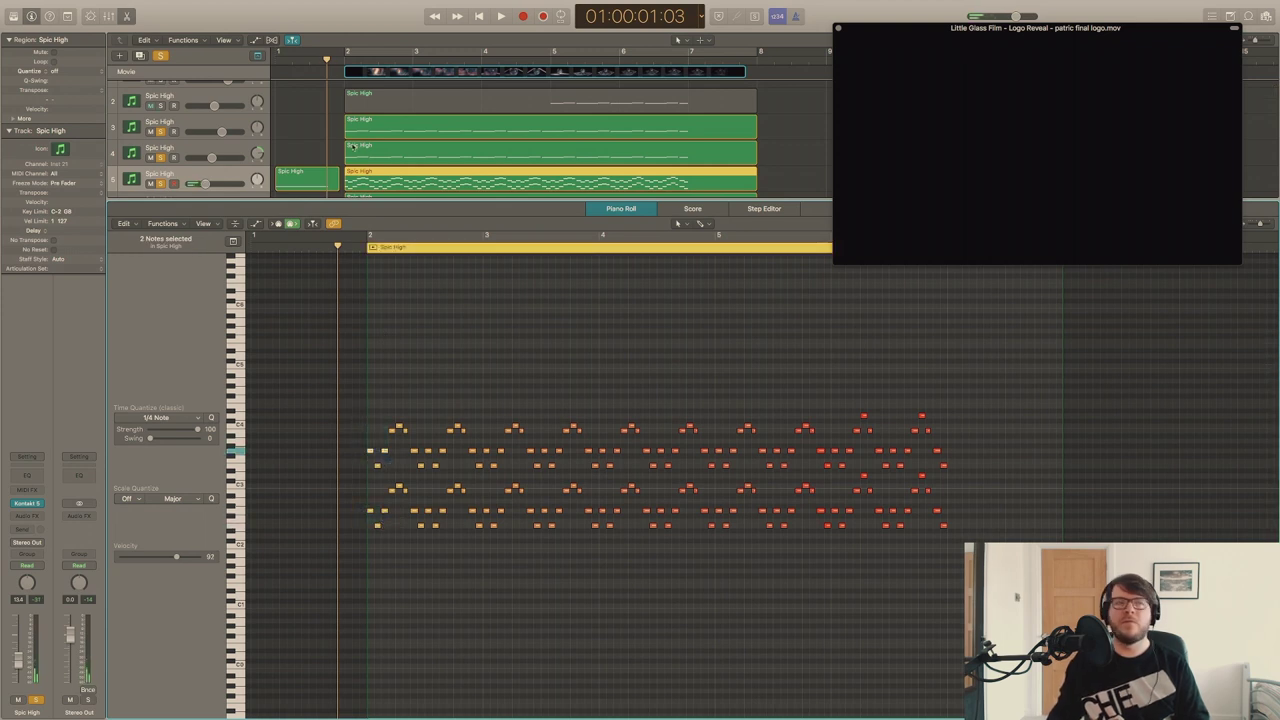
key("space")
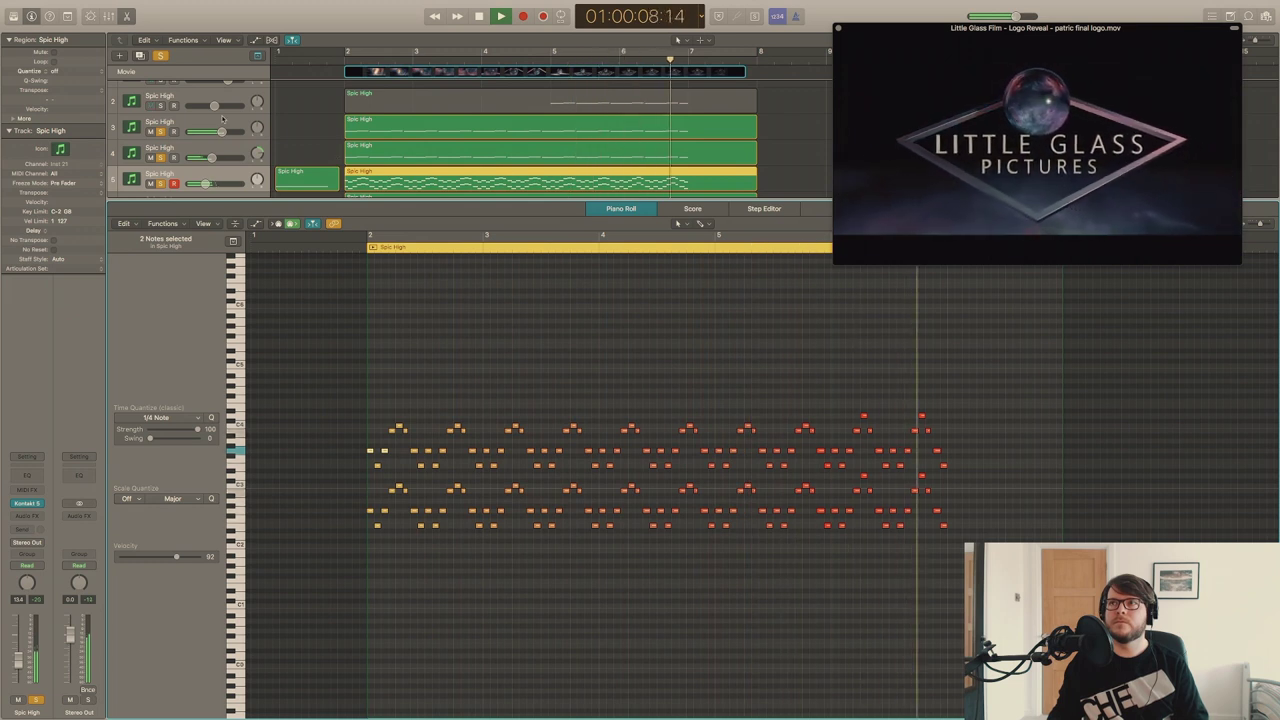
key("space")
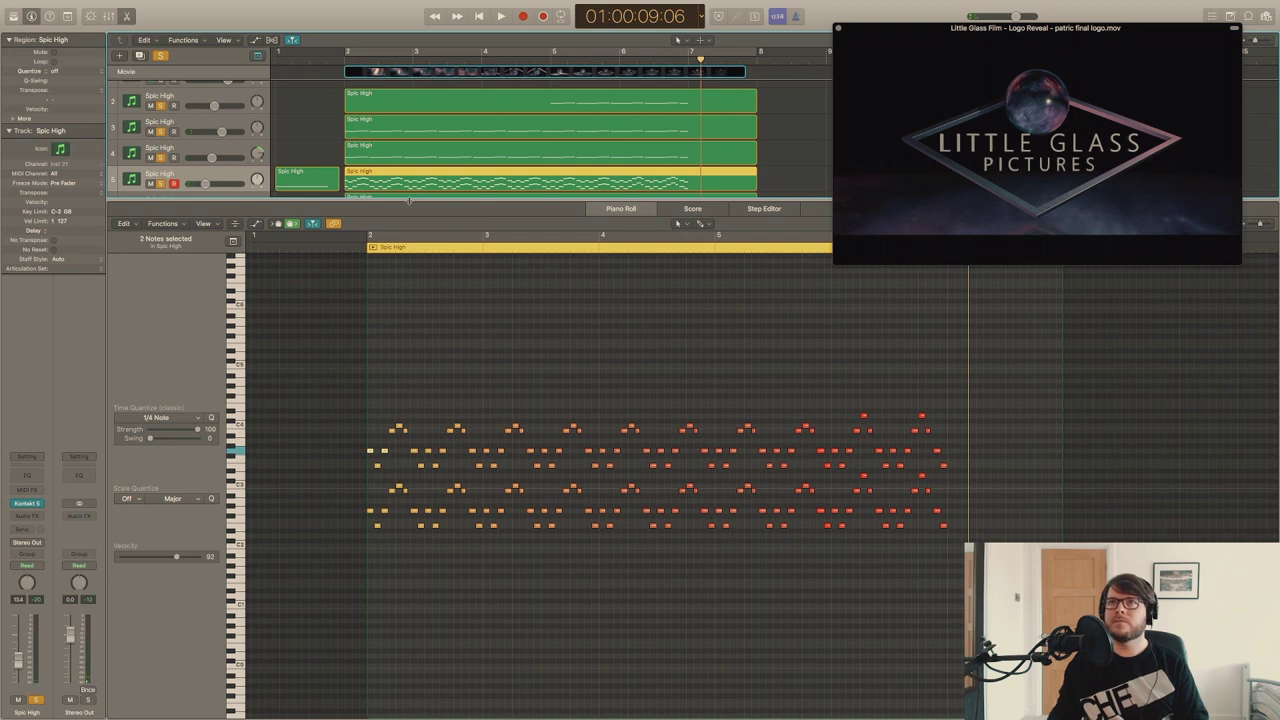
Play all five Spic High tracks soloed from just before bar 2 while viewing the track 2 region in the Piano Roll.
left_click_drag(409, 201, 409, 267)
left_click(328, 58)
key("space")
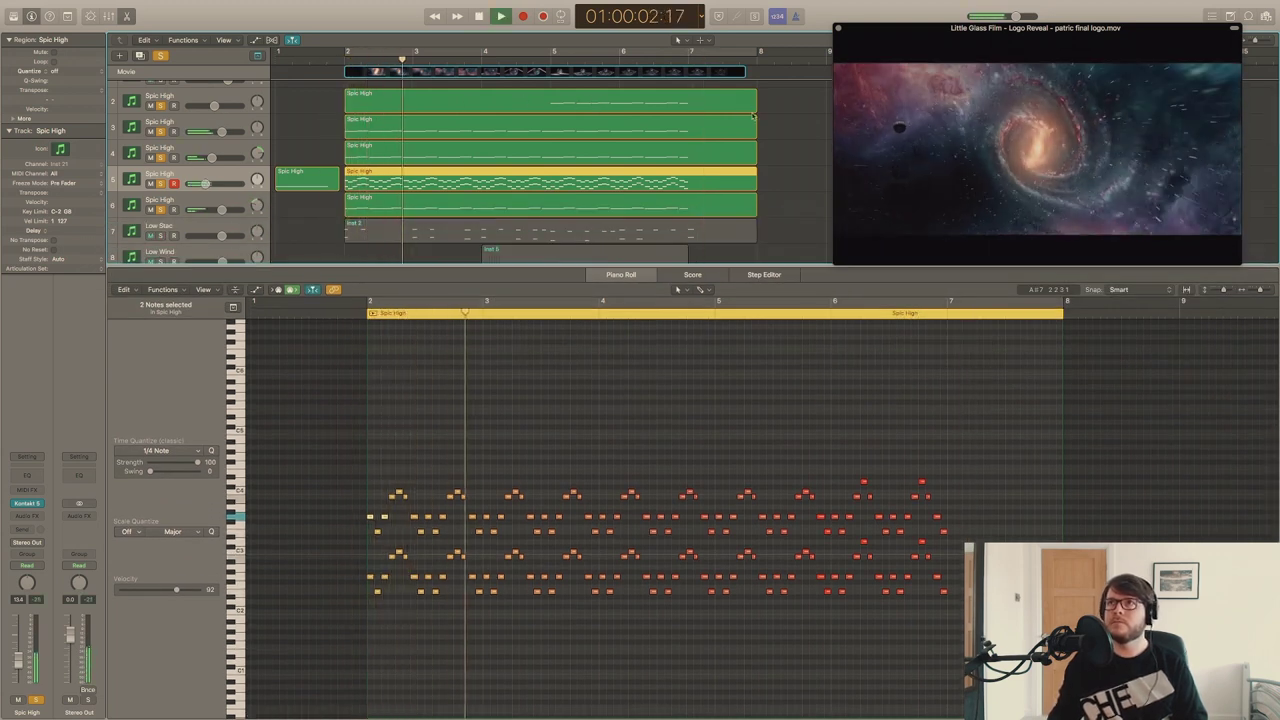
left_click(750, 105)
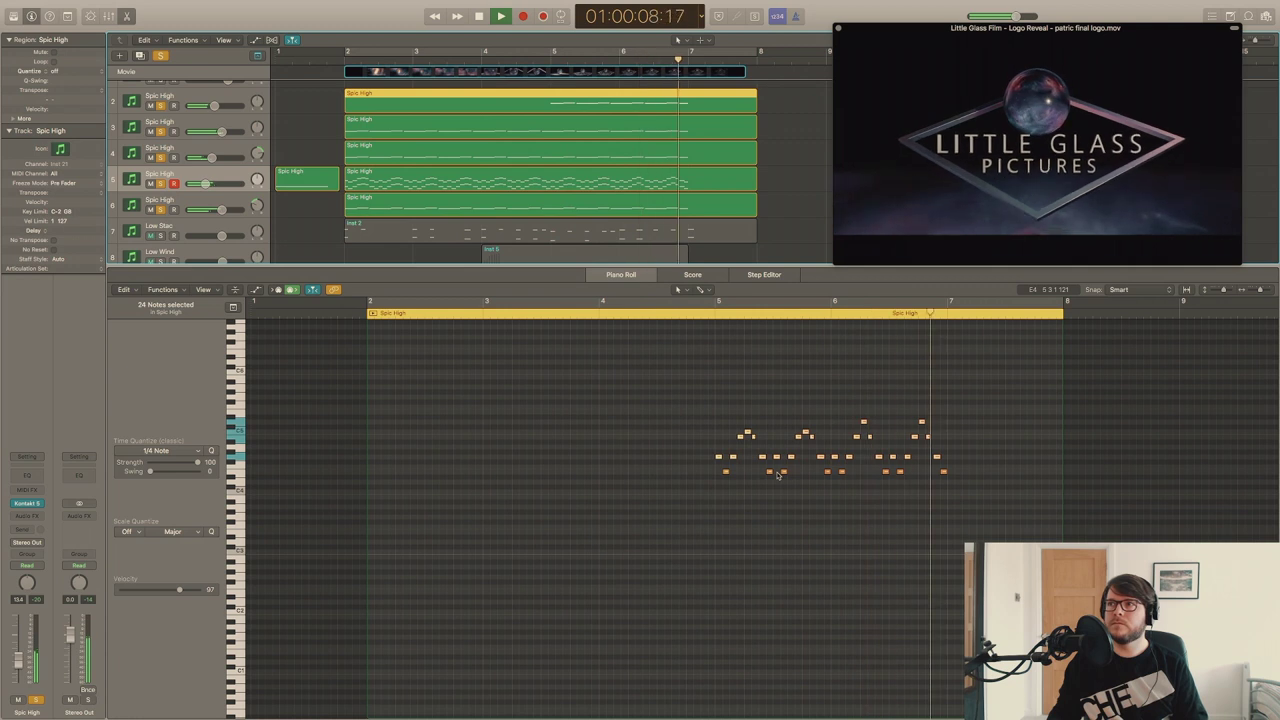
key("space")
Solo Low Stac as well, play it with all five Spic High tracks from just before bar 2, and clear these solos.
left_click(160, 235)
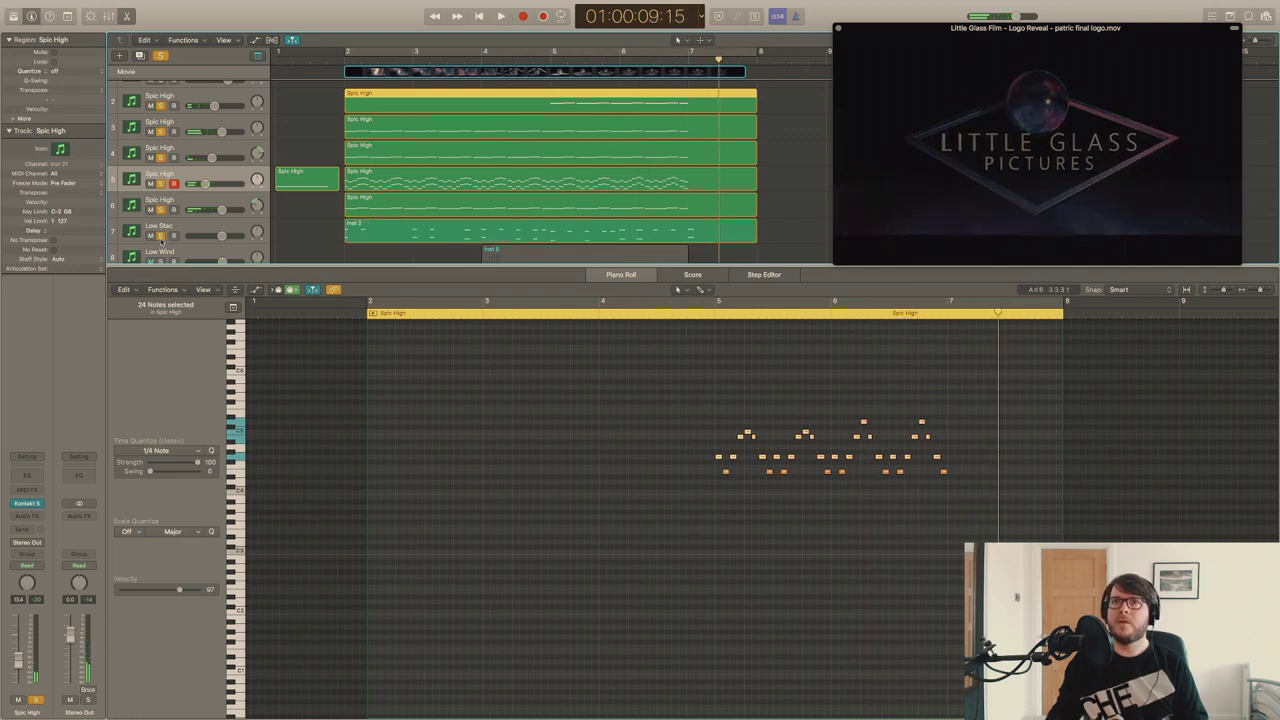
left_click(331, 56)
key("space")
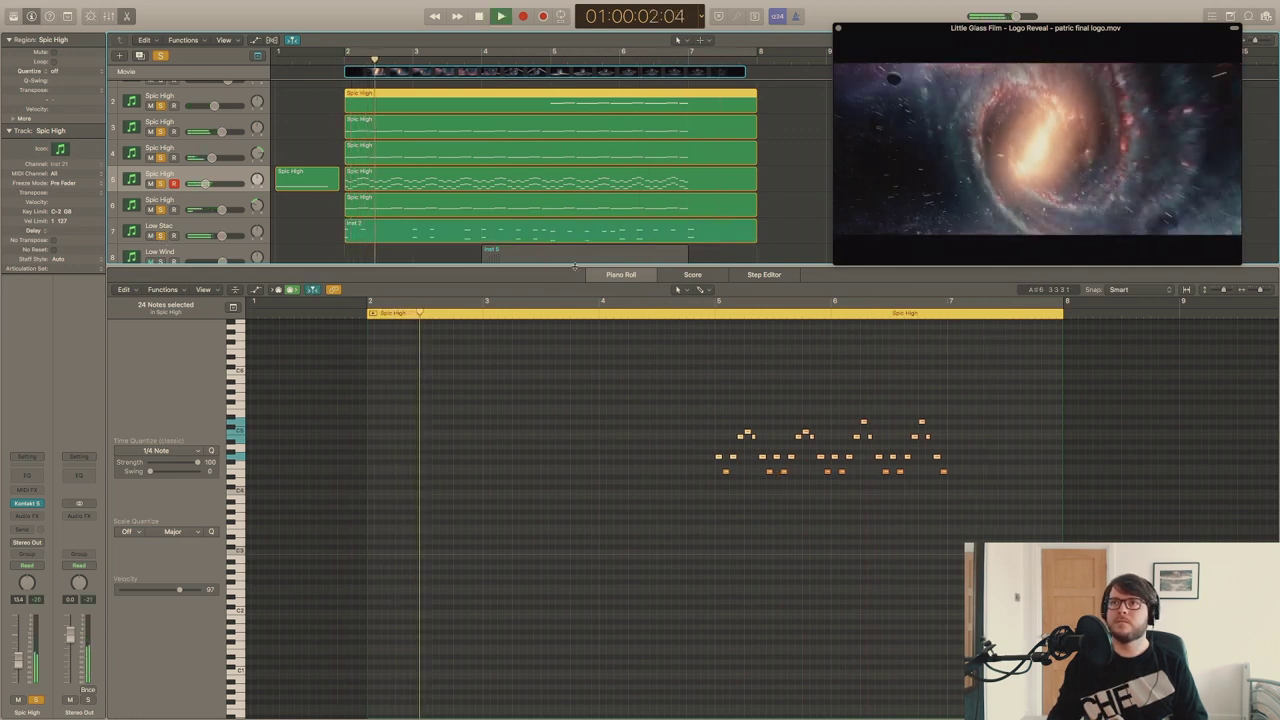
left_click(604, 276)
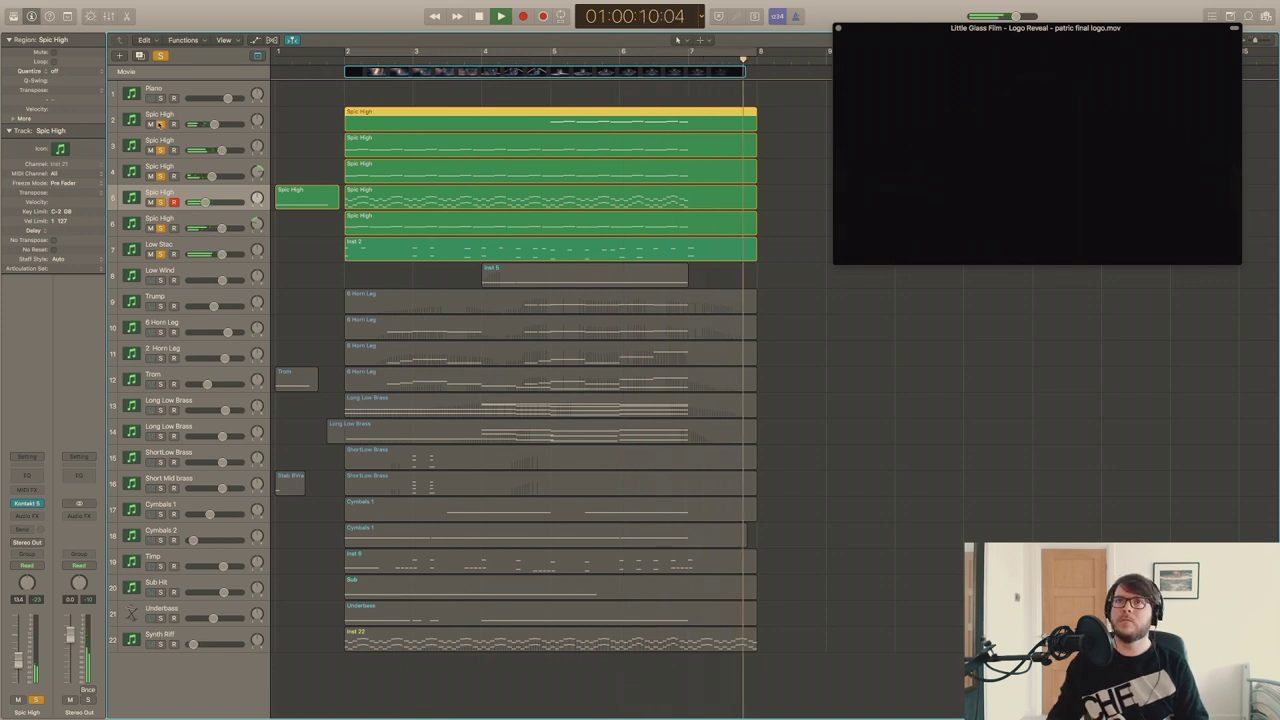
key("space")
left_click_drag(160, 124, 155, 260)
View the Low Wind region in the Piano Roll and play that track soloed from just before bar 4.
left_click(178, 276)
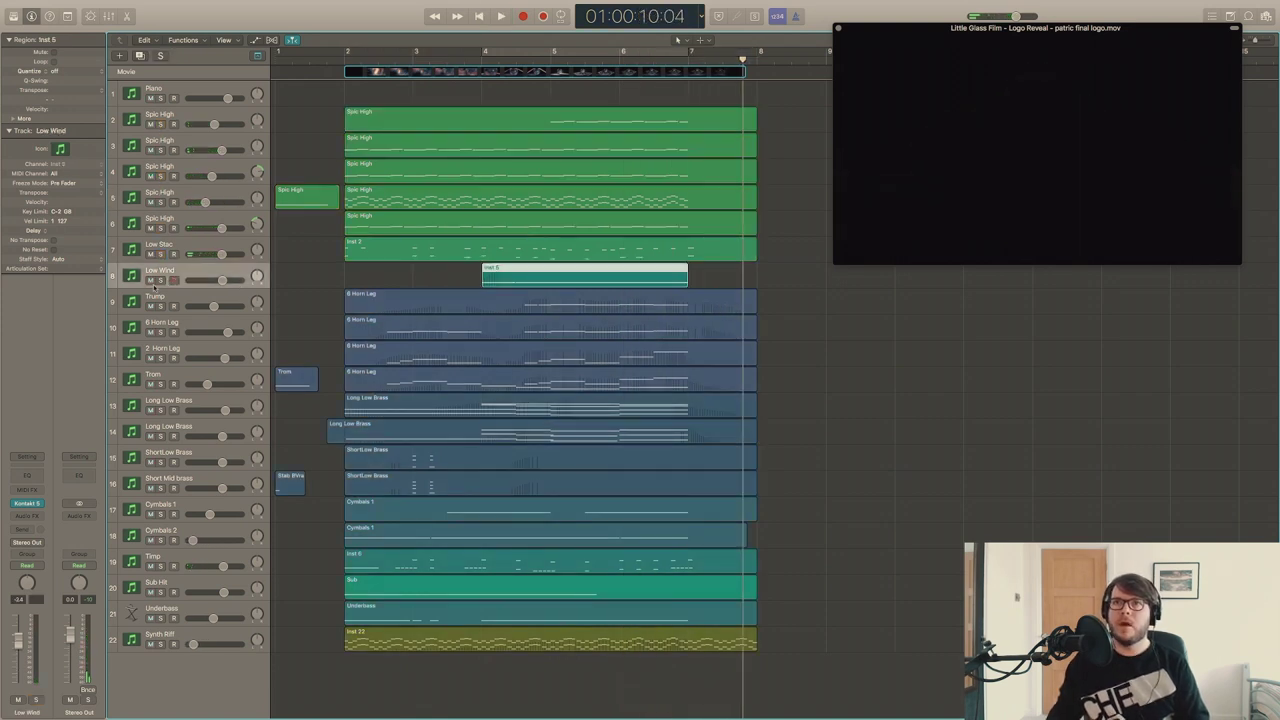
key("s")
left_click(466, 60)
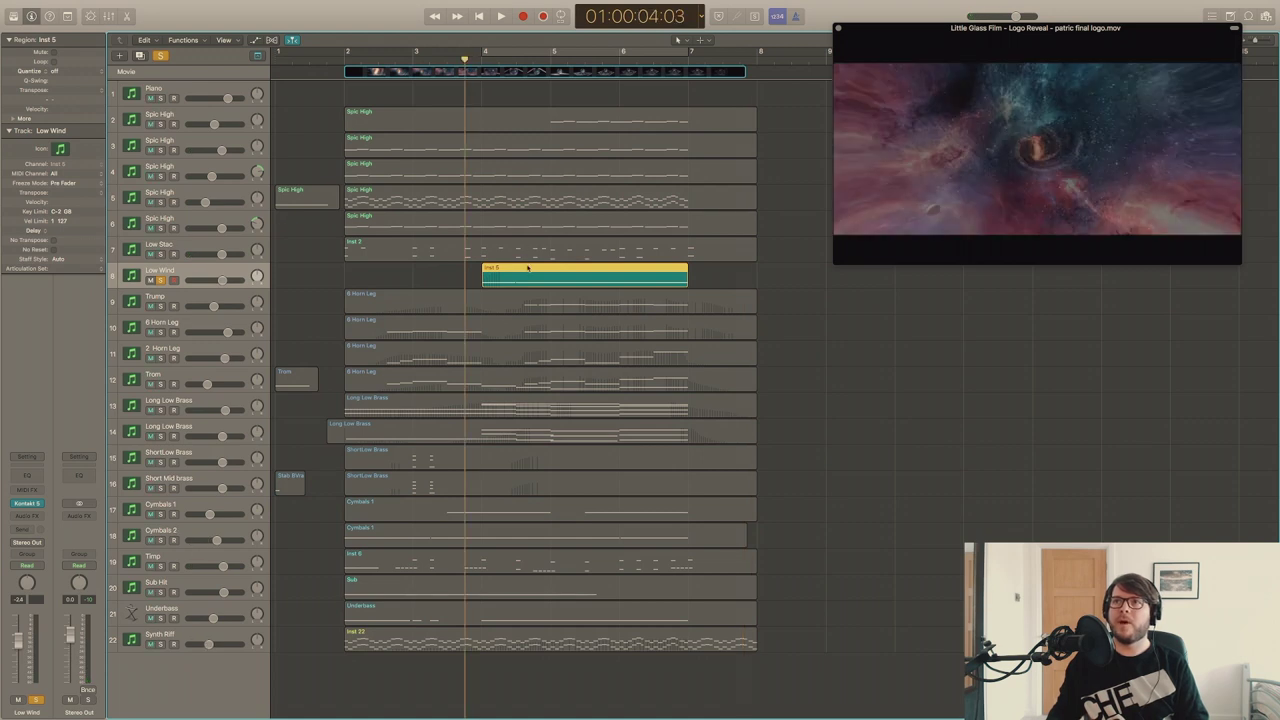
double_click(528, 268)
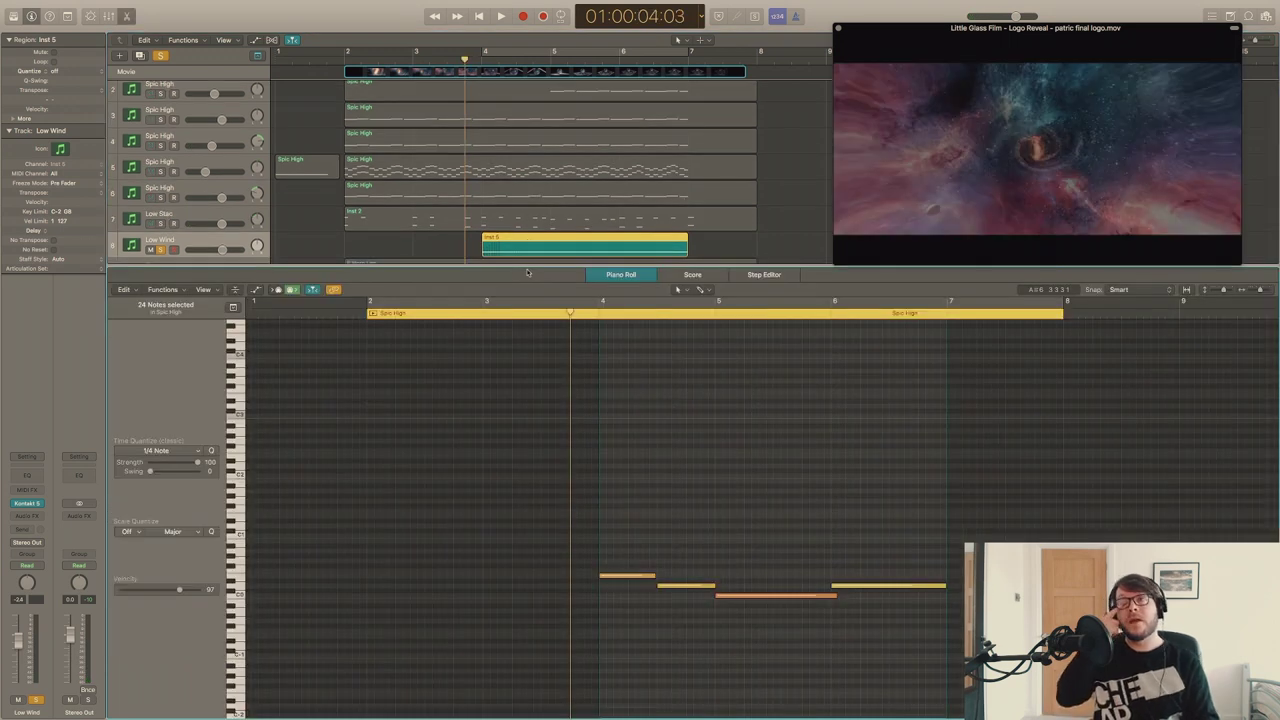
key("space")
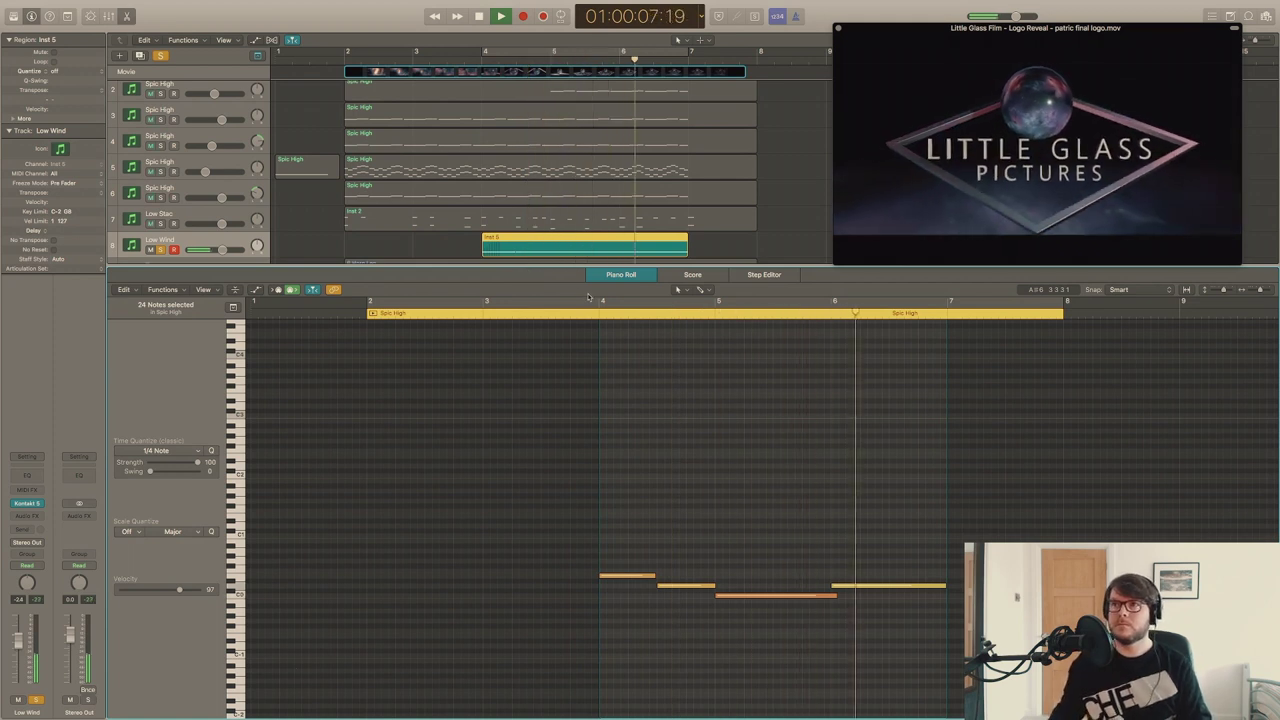
key("space")
left_click(619, 274)
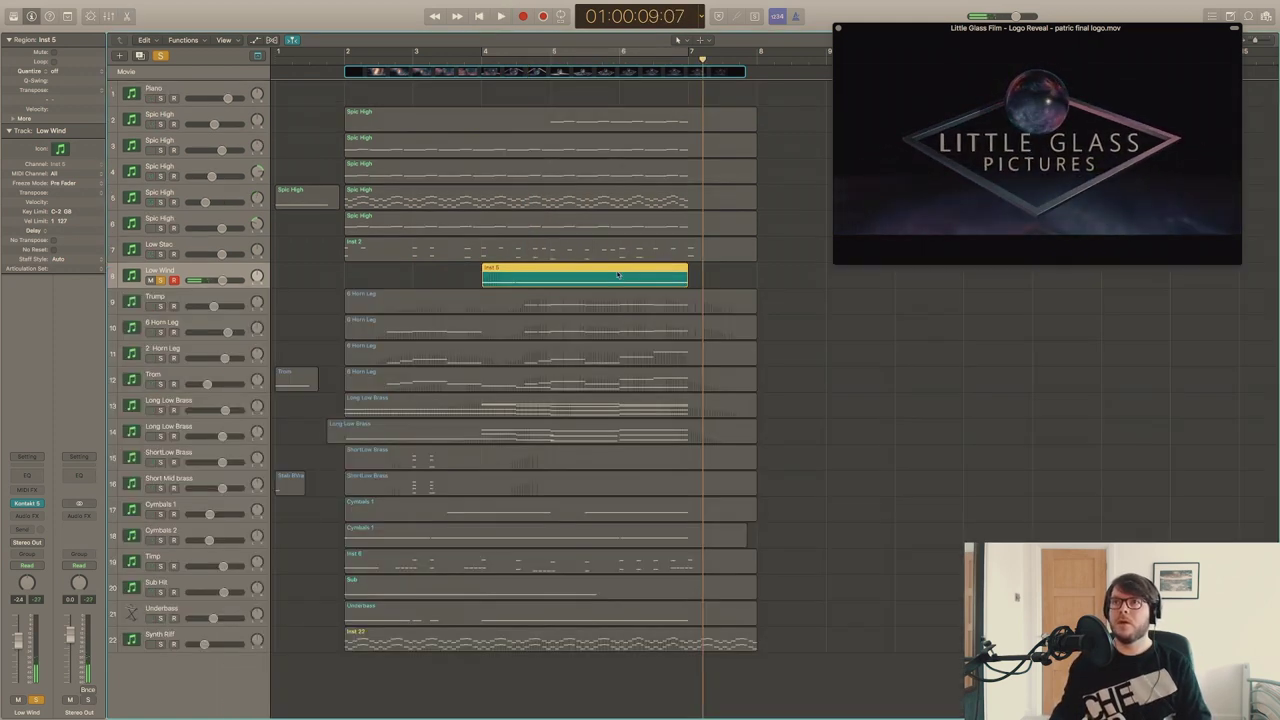
Examine the Woodwind Lo patch in the Low Wind track's Kontakt 5 instrument, and clear the track's solo.
left_click(41, 504)
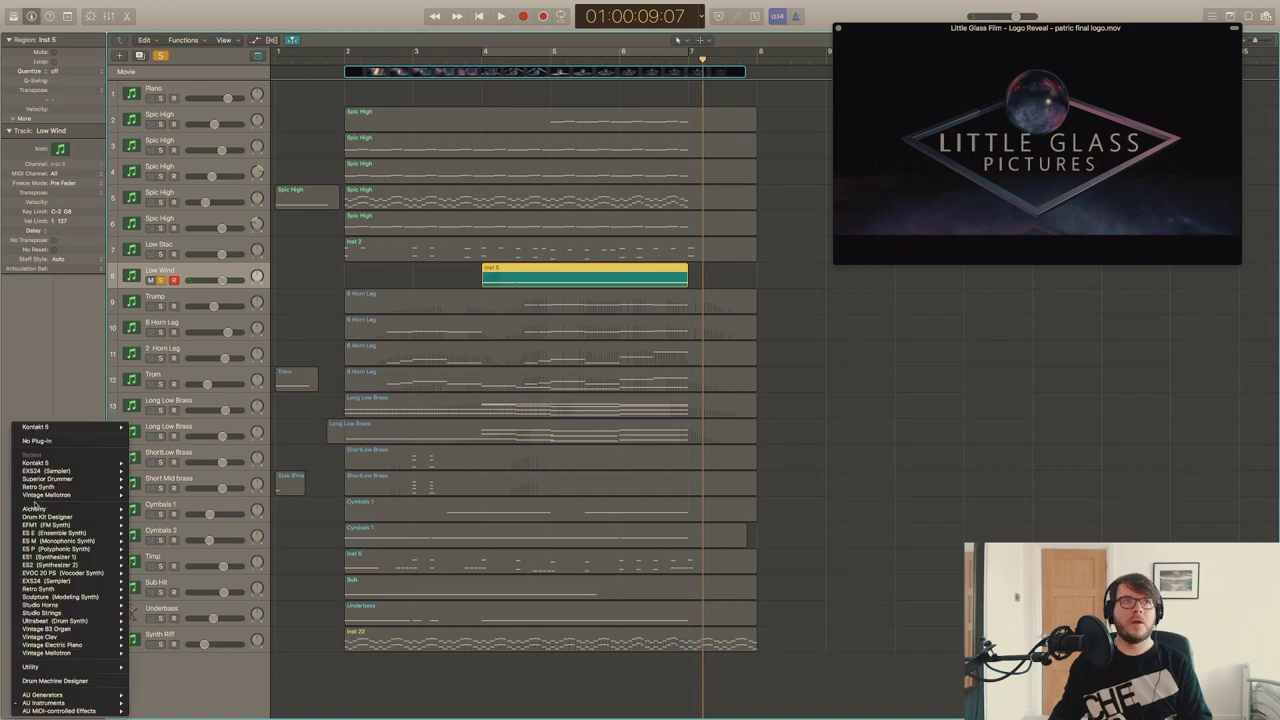
left_click(61, 412)
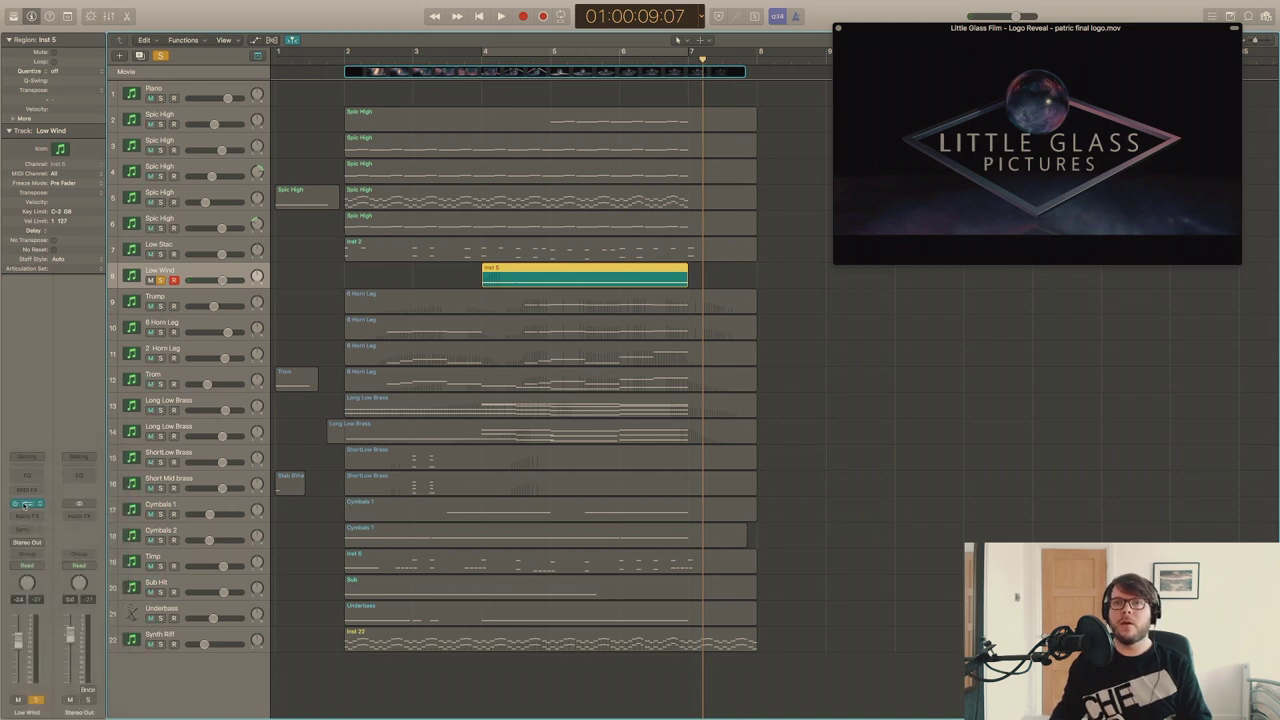
left_click_drag(249, 27, 832, 115)
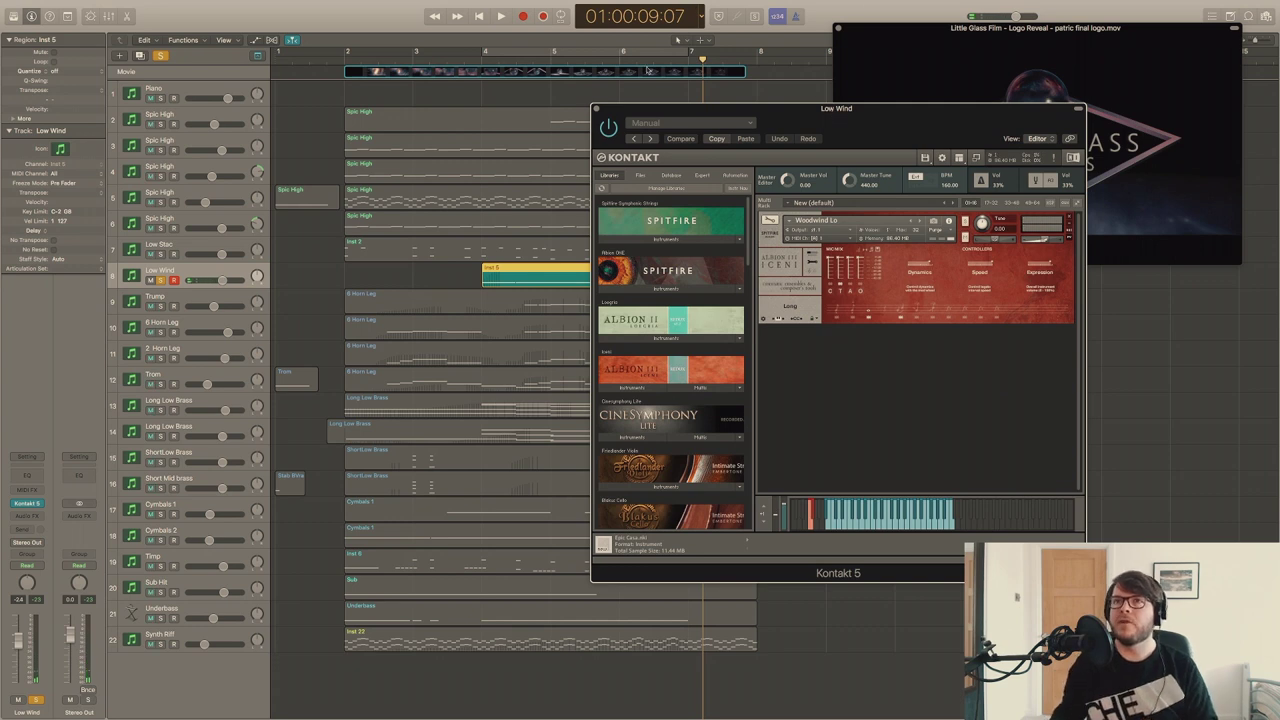
left_click(596, 109)
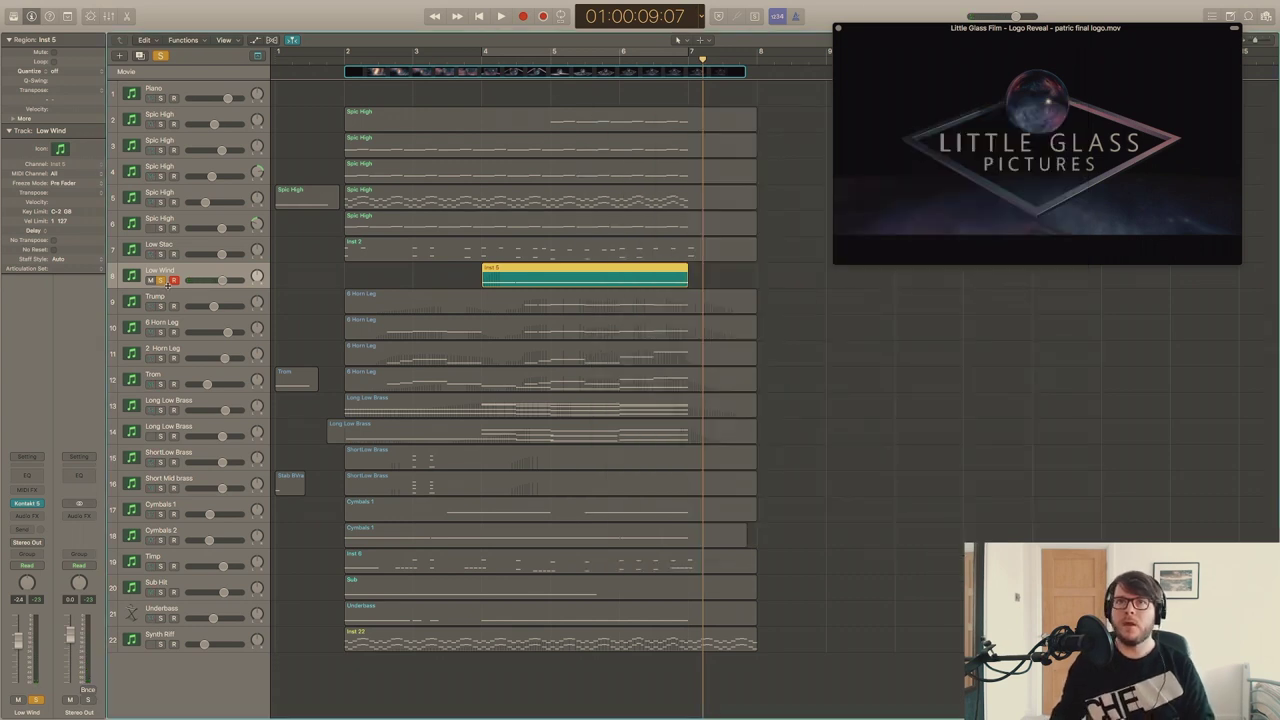
left_click(160, 280)
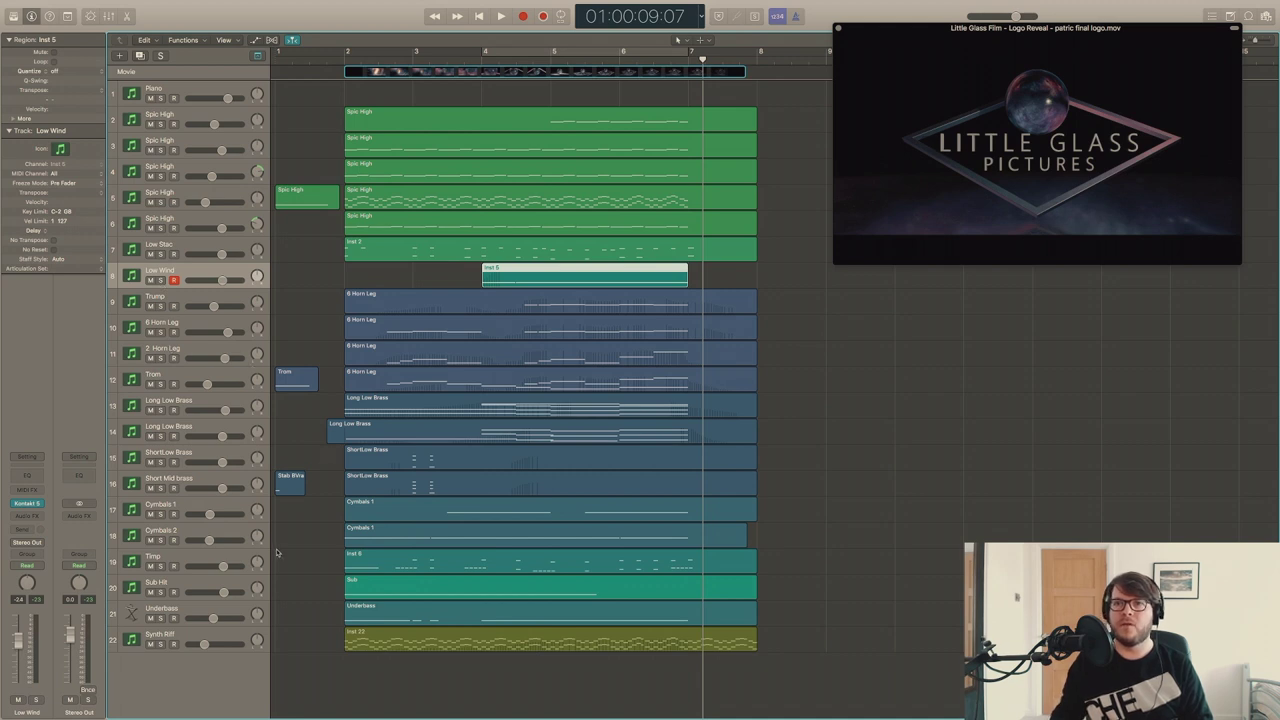
Solo Timp, Sub Hit, Cymbals 2 and Cymbals 1, and play them together through the logo reveal.
left_click(160, 566)
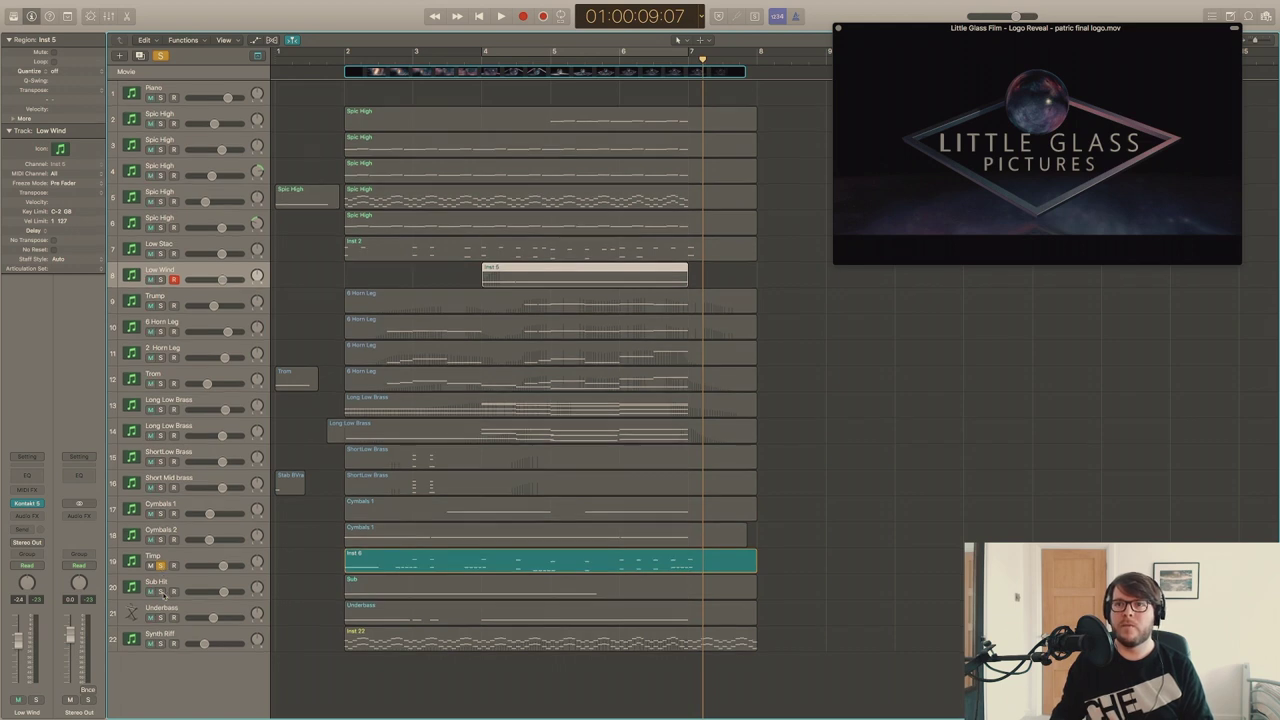
left_click(160, 592)
left_click(160, 540)
left_click(159, 514)
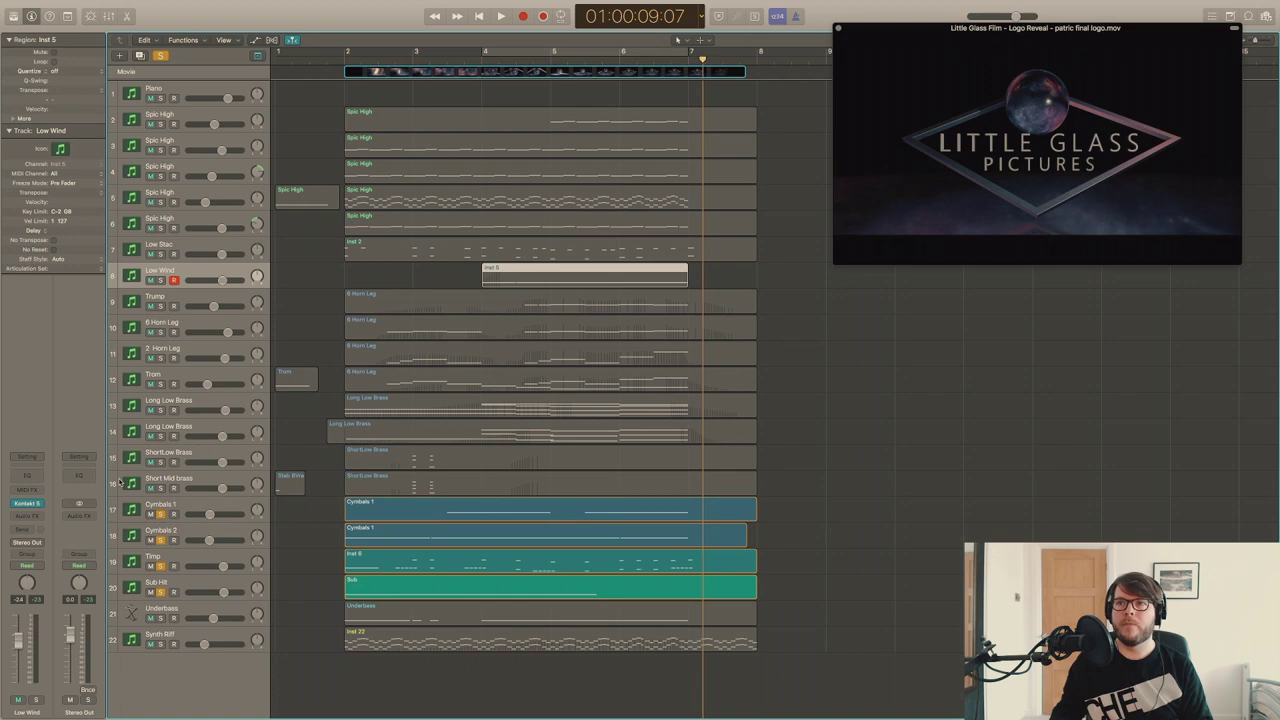
key("space")
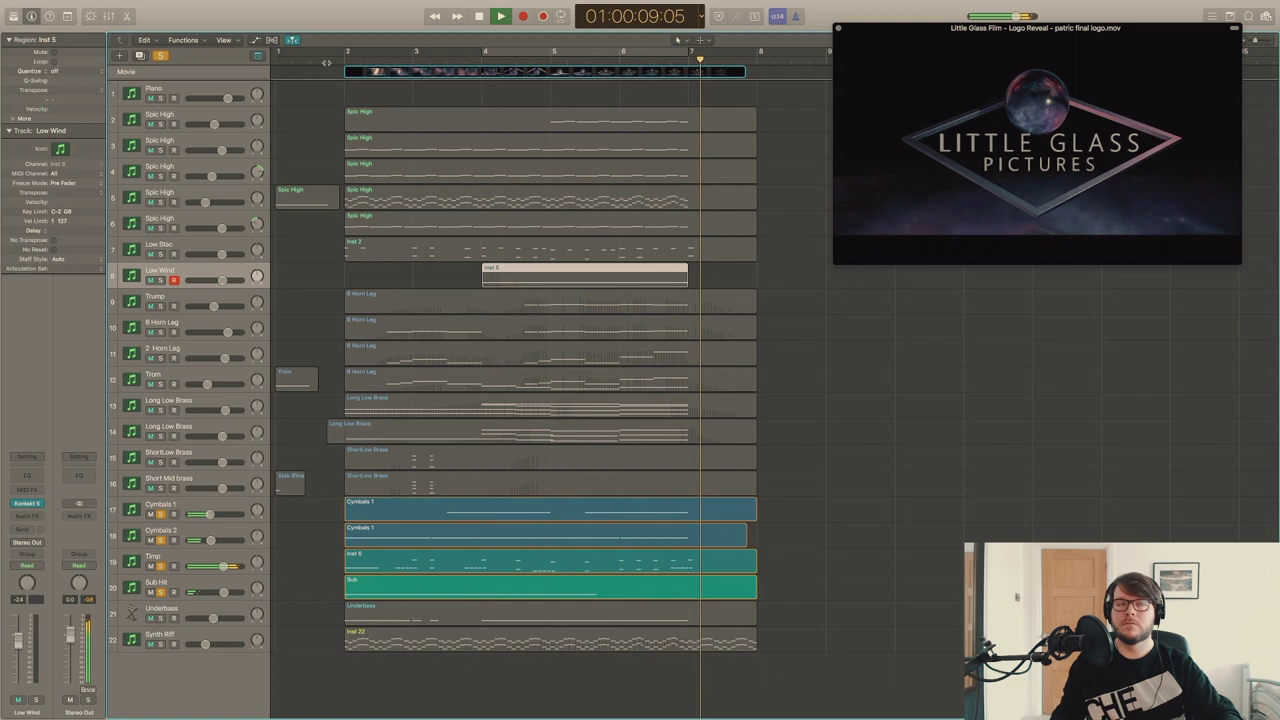
key("space")
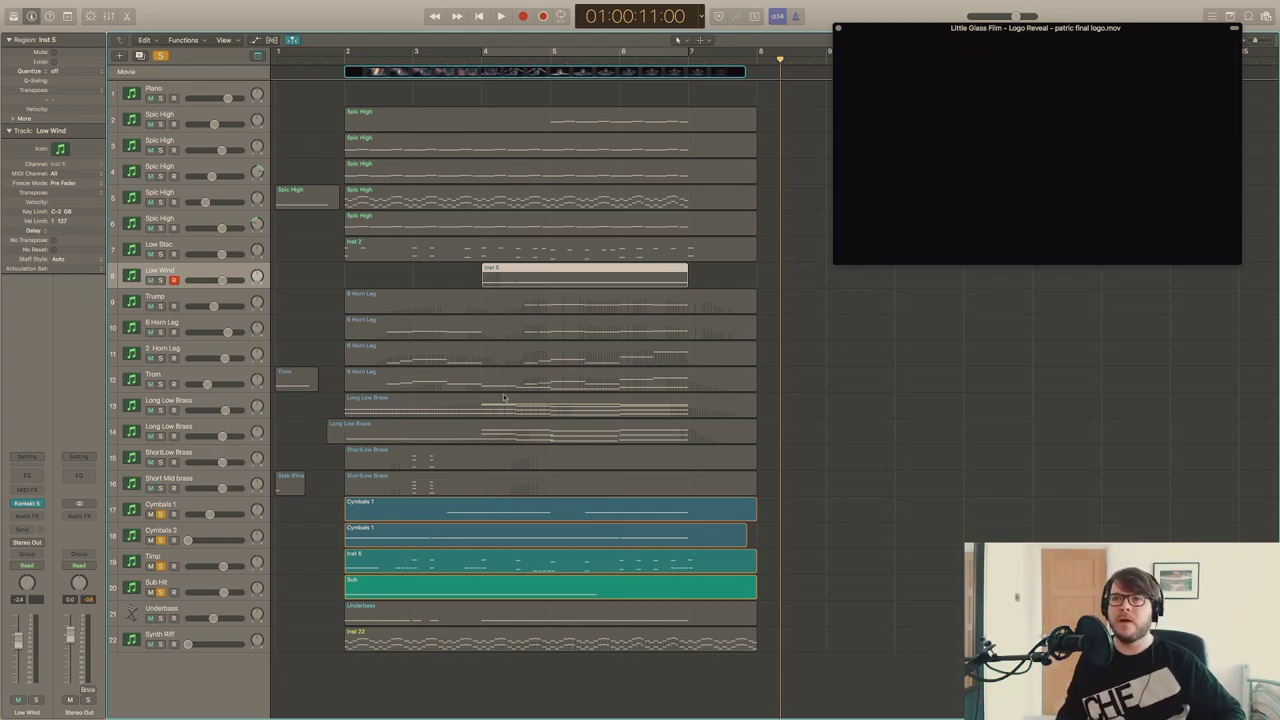
Solo ShortLow Brass and Short Mid brass as well, and play them with the percussion from just before bar 2.
left_click(204, 454)
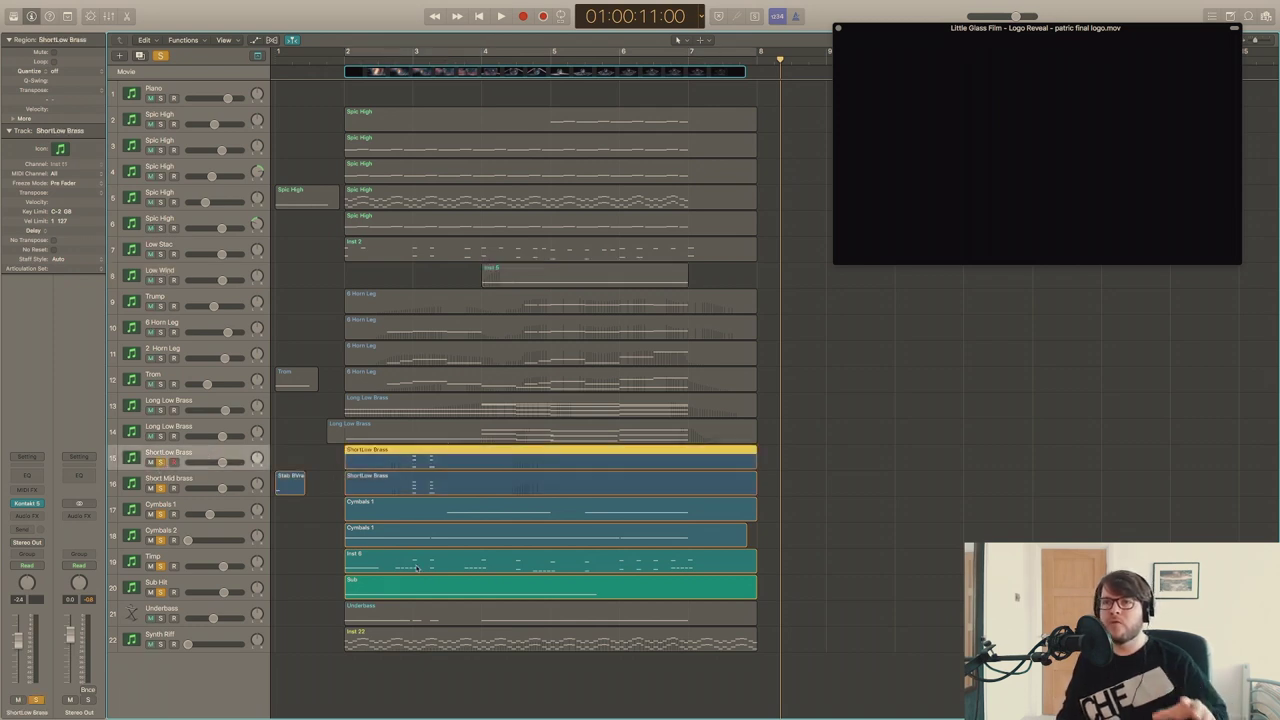
left_click(328, 60)
key("space")
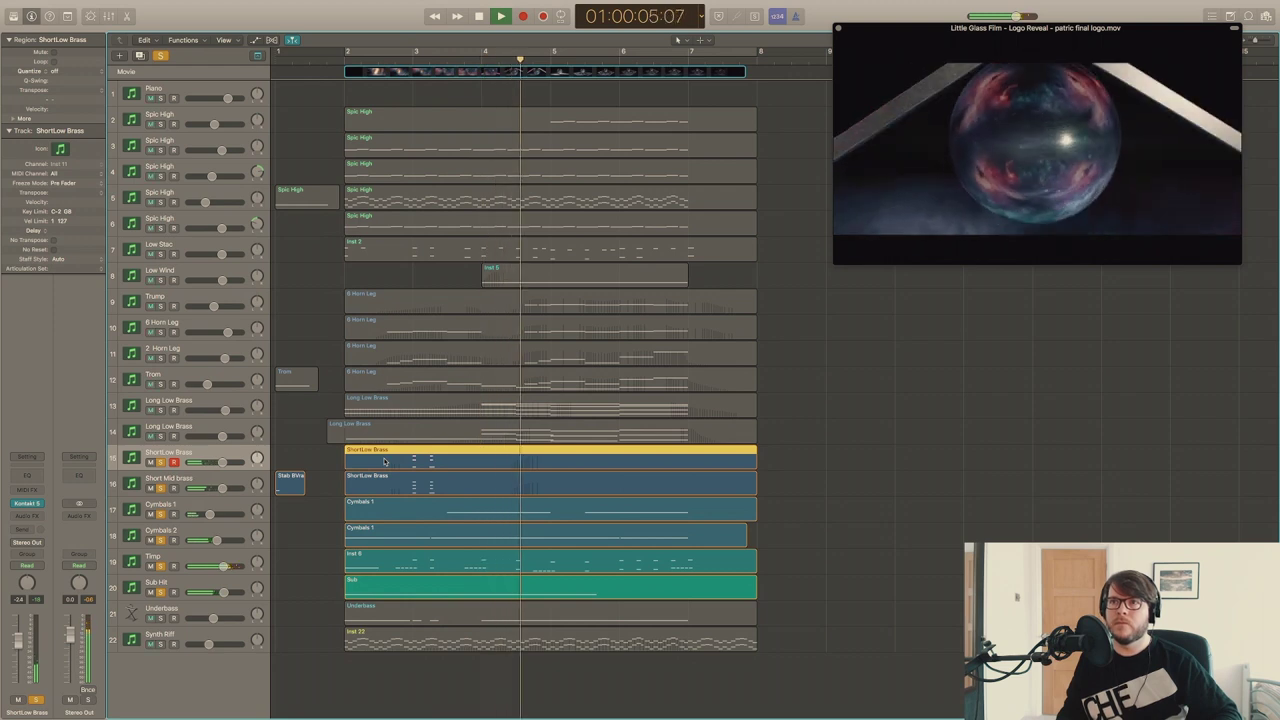
Clear the solos on both Cymbals, Timp and Sub Hit, and play the two short brass tracks alone.
left_click_drag(158, 514, 160, 592)
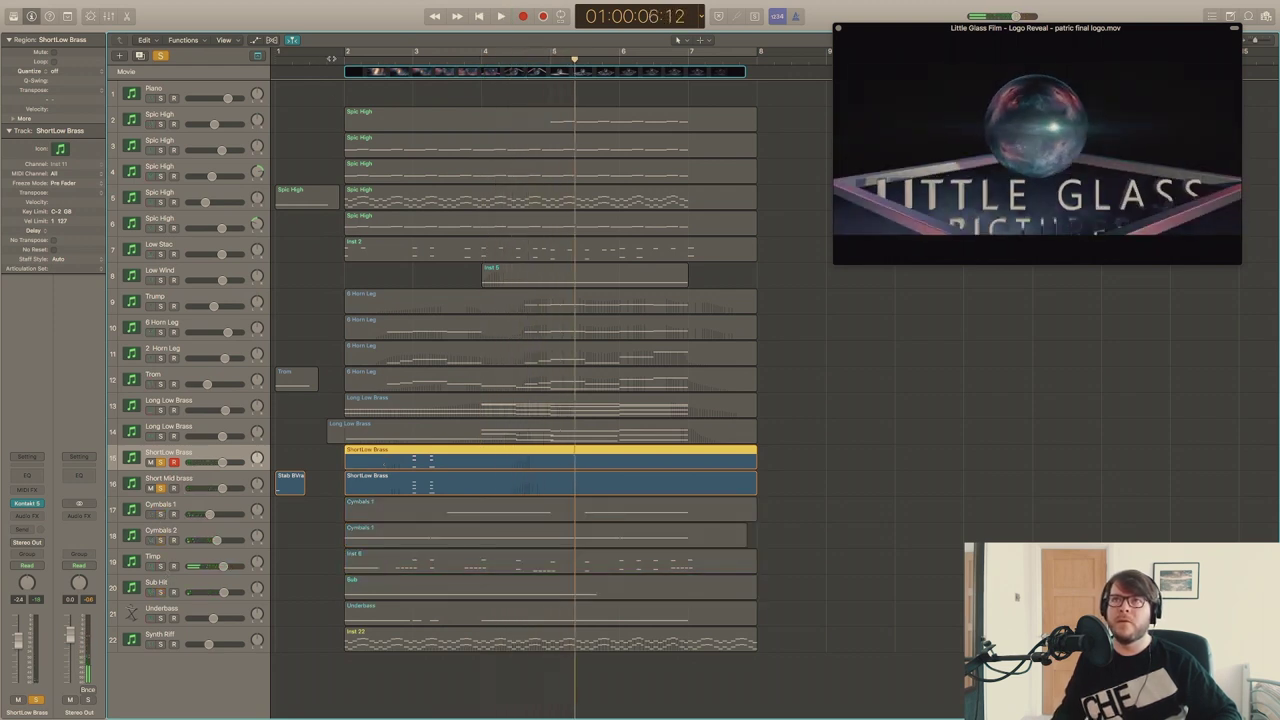
key("space")
key("space")
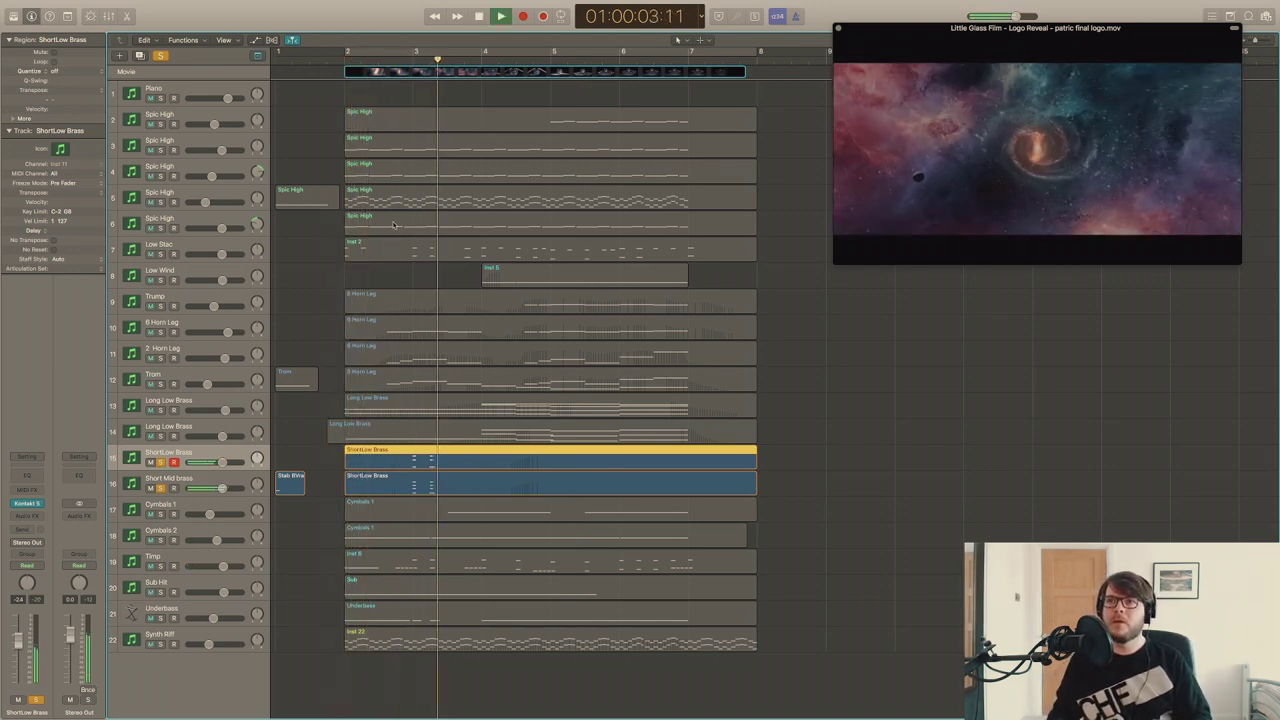
key("space")
Examine the notes of both short brass regions together in the Piano Roll, and clear the short brass solos.
left_click(365, 488, "shift")
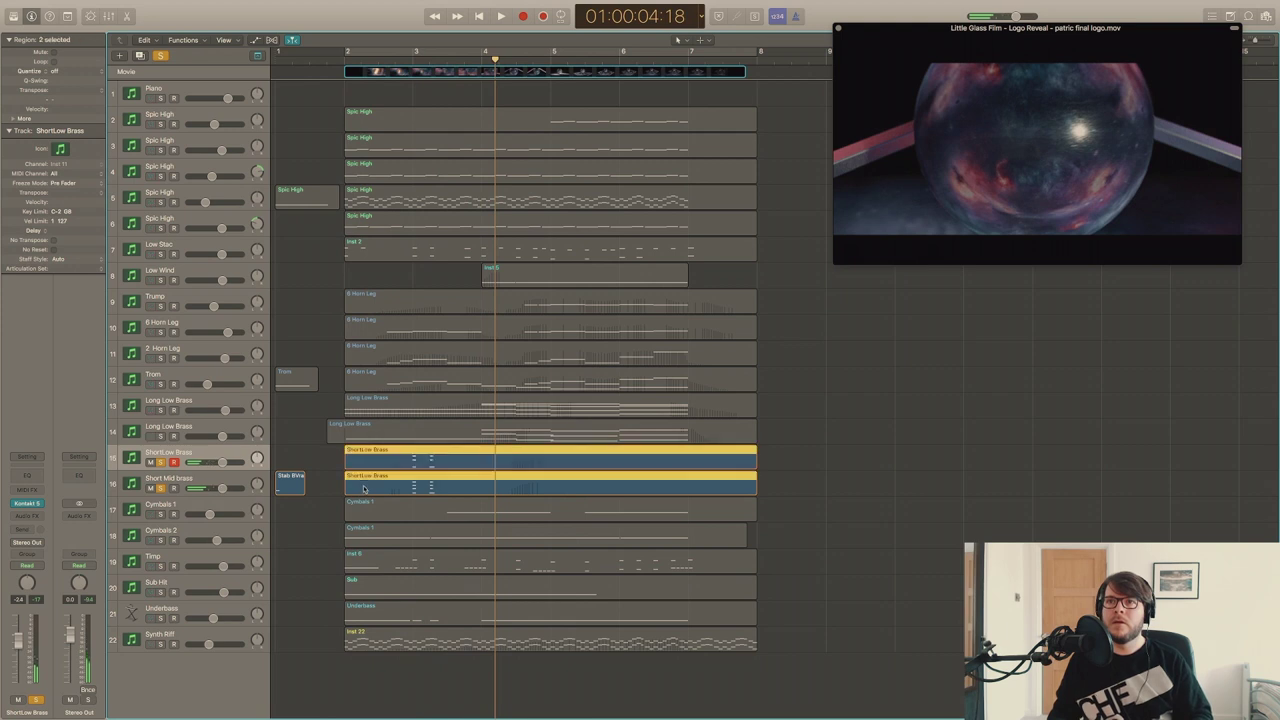
double_click(365, 488)
left_click_drag(452, 376, 553, 492)
left_click_drag(552, 515, 554, 574)
left_click(619, 276)
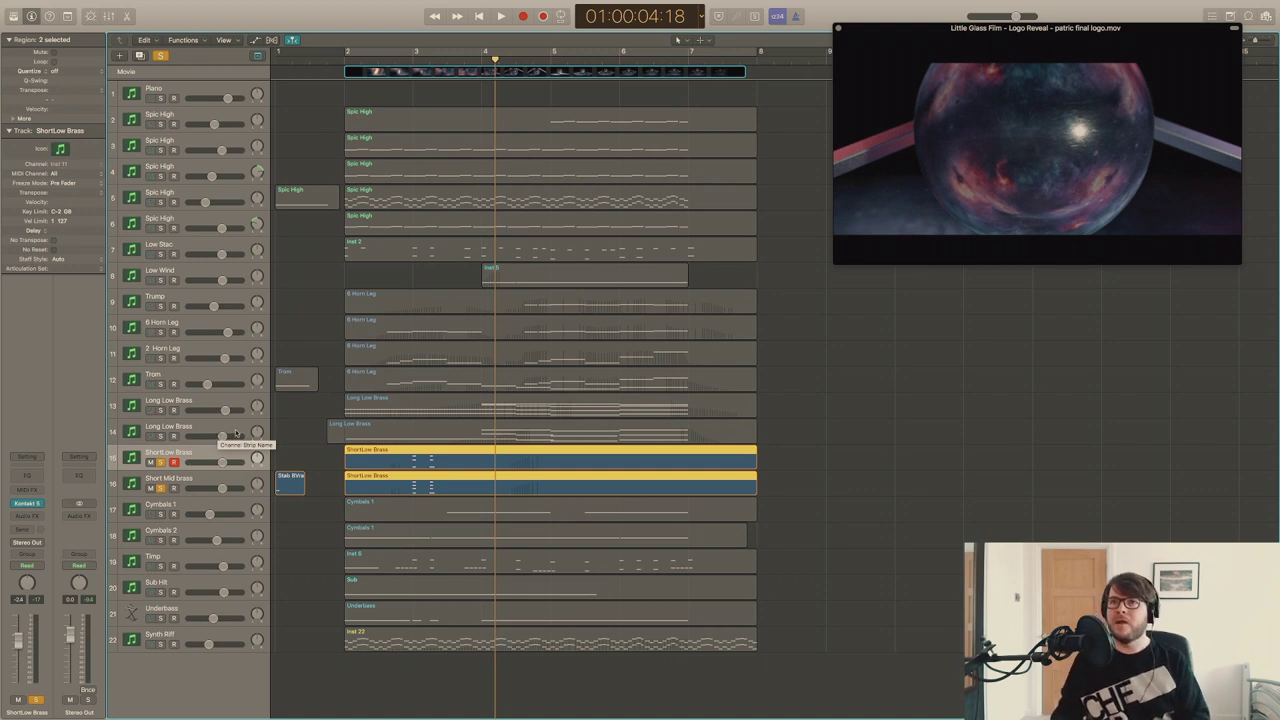
left_click(160, 462)
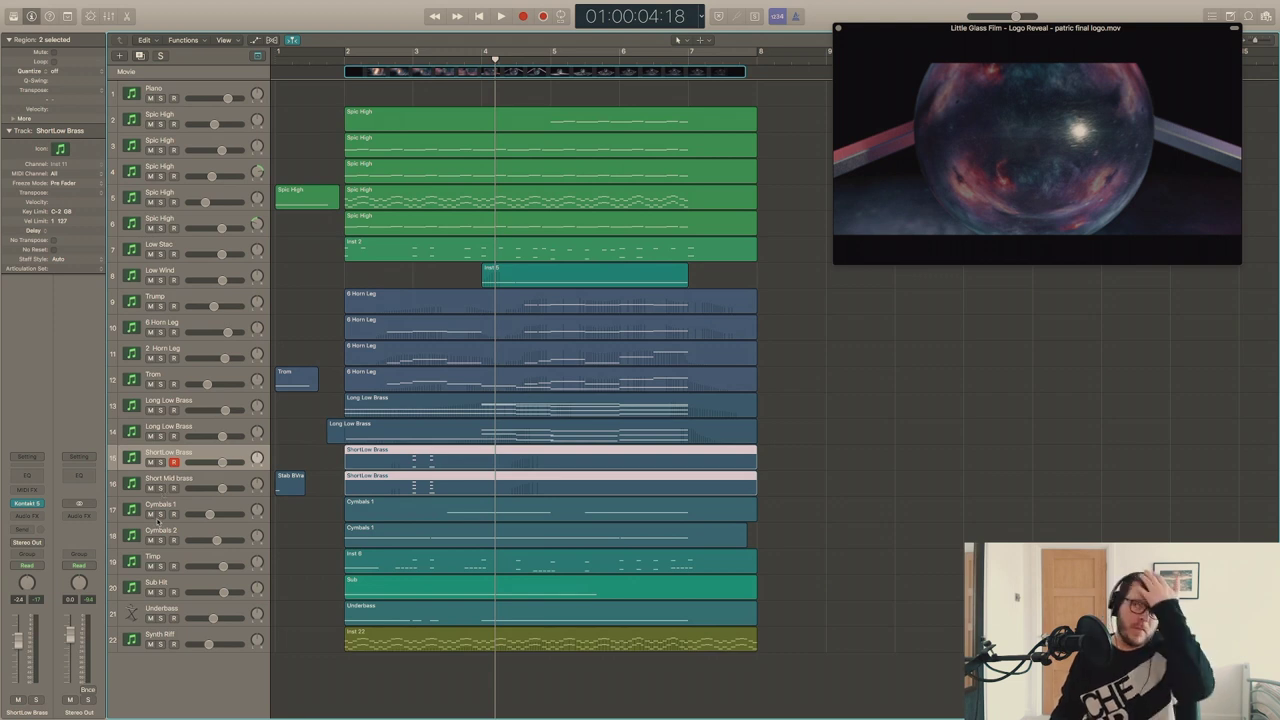
Solo the Synth Riff track and open its region in the Piano Roll.
left_click(159, 635)
left_click(160, 645)
double_click(361, 647)
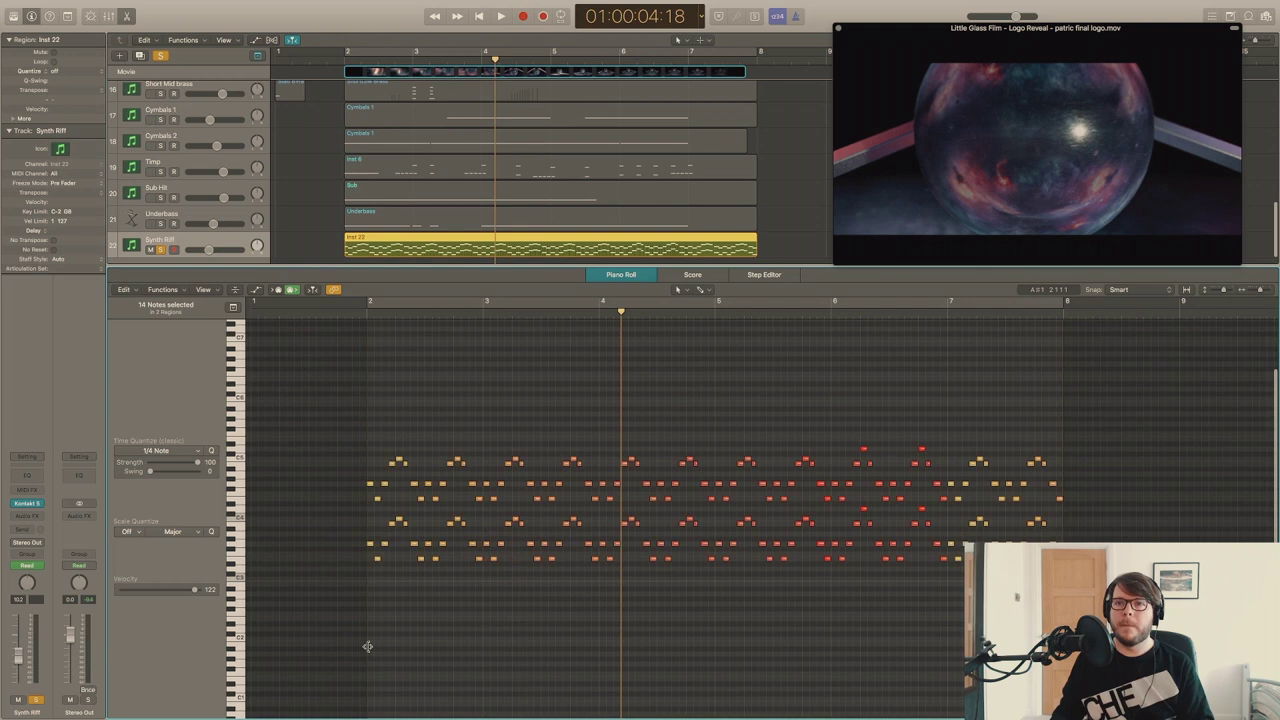
Open the Synth Riff track's Kontakt instrument, play the soloed riff from the project start, and close the instrument and note editor.
left_click(30, 504)
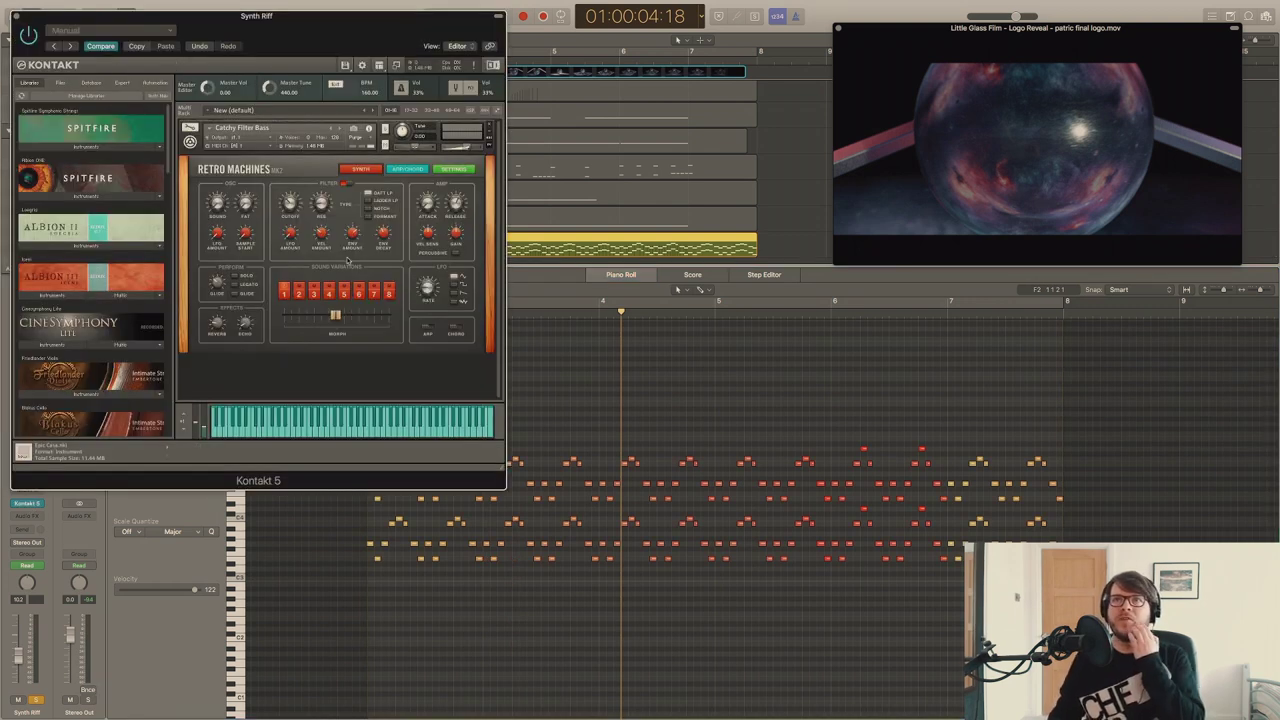
left_click(640, 358)
key("Return")
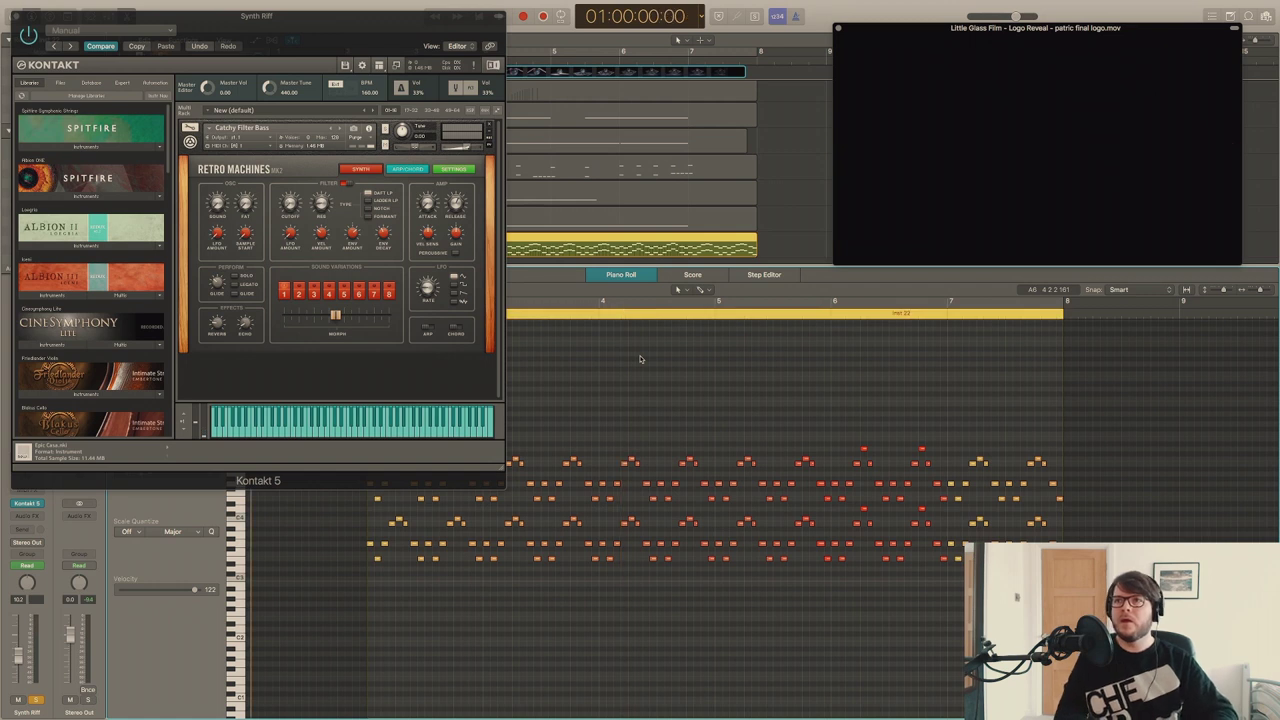
key("space")
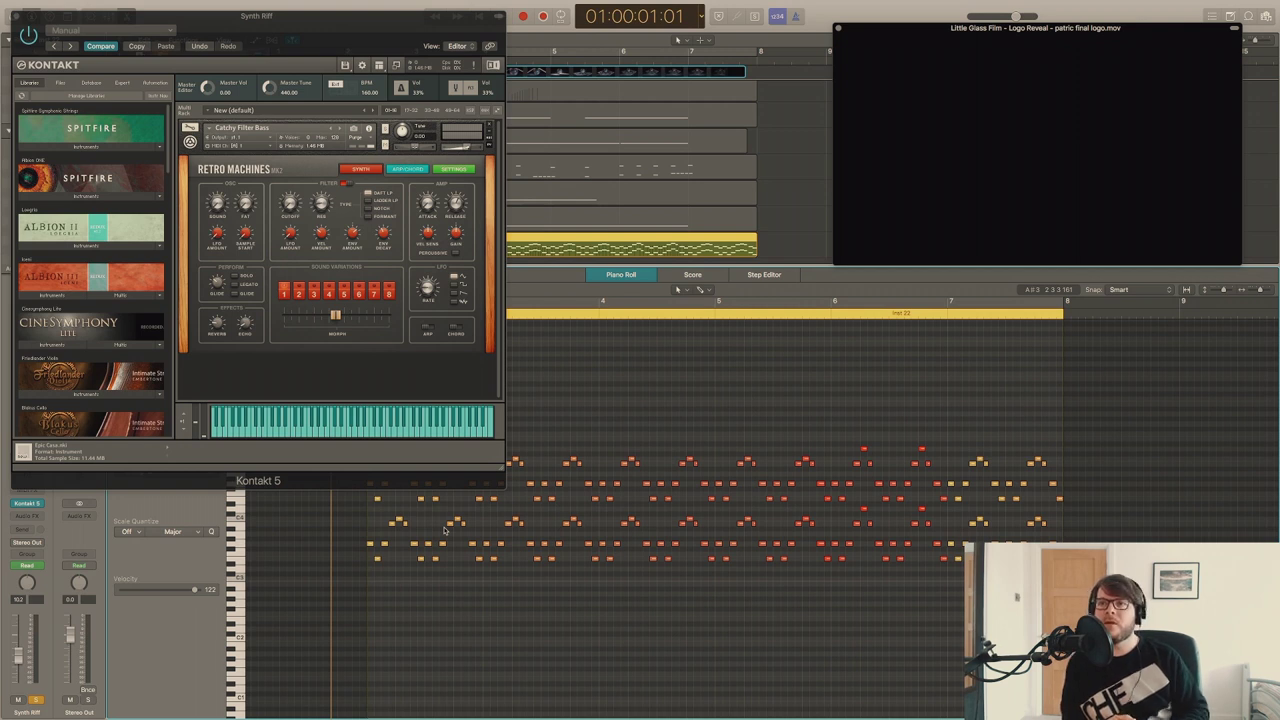
key("space")
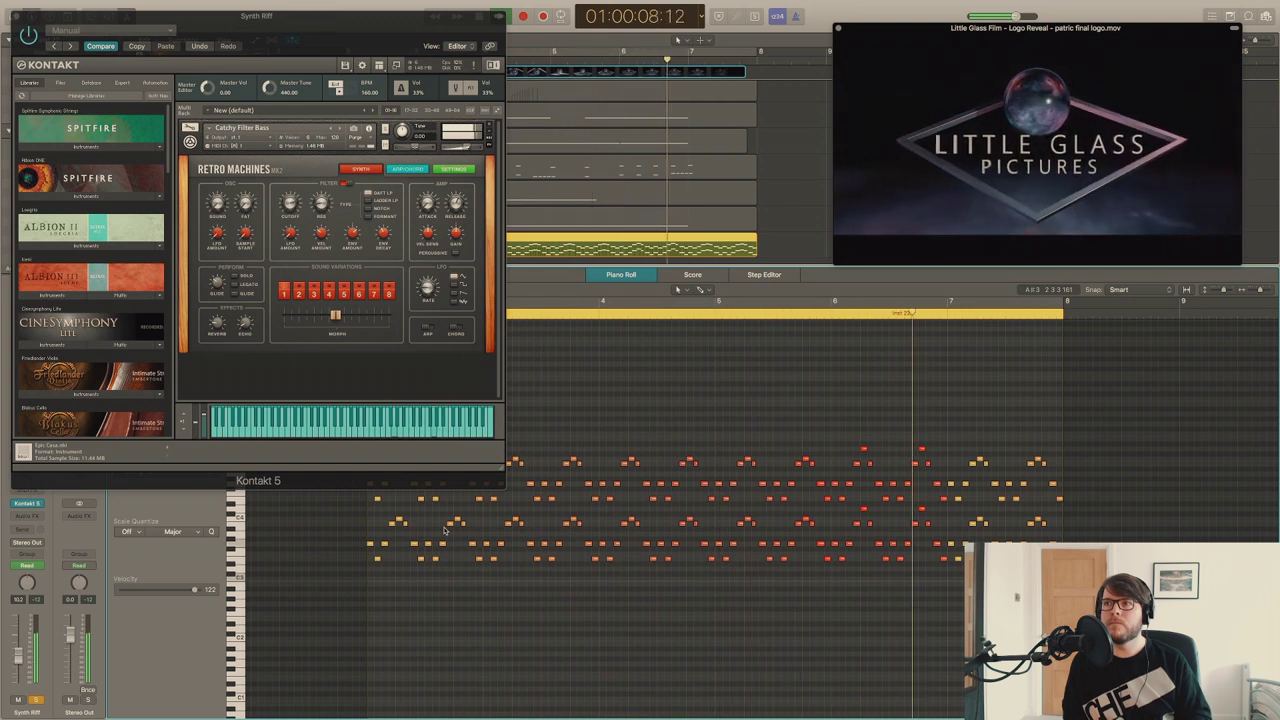
key("space")
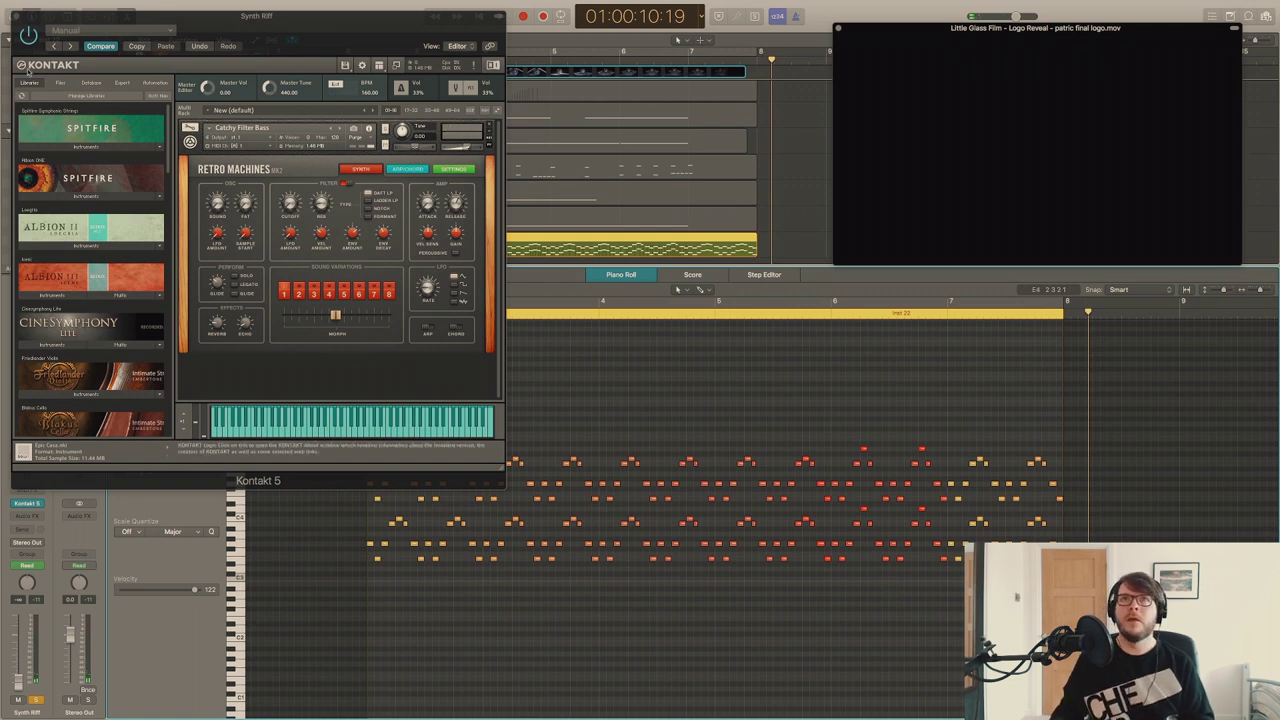
left_click(16, 16)
key("e")
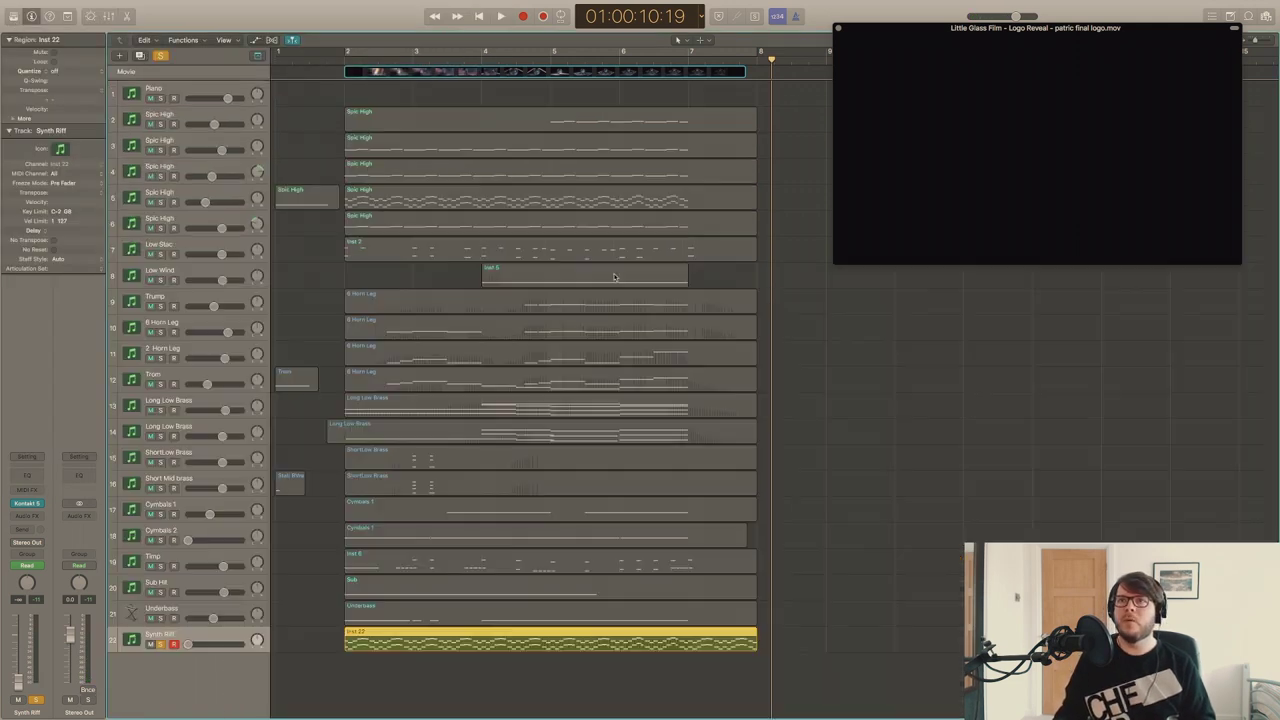
Solo the five Spic High tracks and Low Stac as well, and play them with Synth Riff from the middle of bar 1.
left_click_drag(163, 124, 159, 254)
key("space")
key("space")
left_click(309, 60)
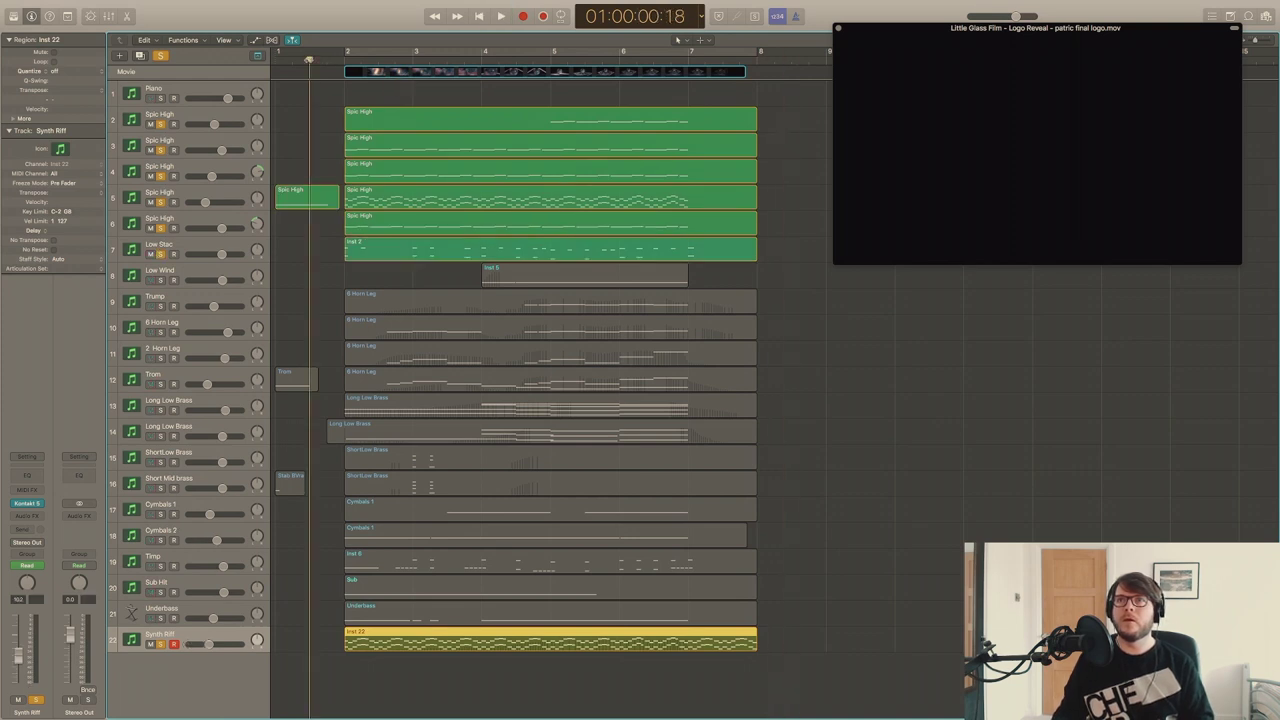
key("space")
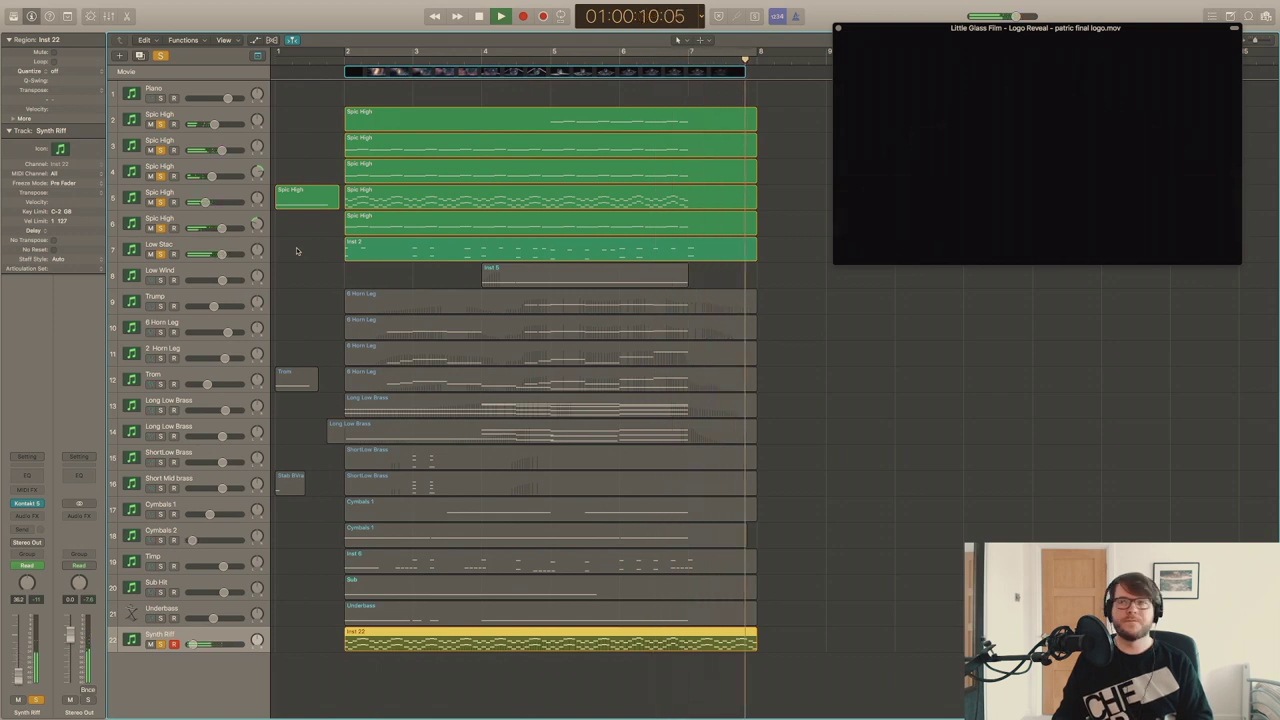
key("space")
Clear the solos on the Spic High, Low Stac and Synth Riff tracks, and solo Underbass.
left_click_drag(161, 125, 162, 254)
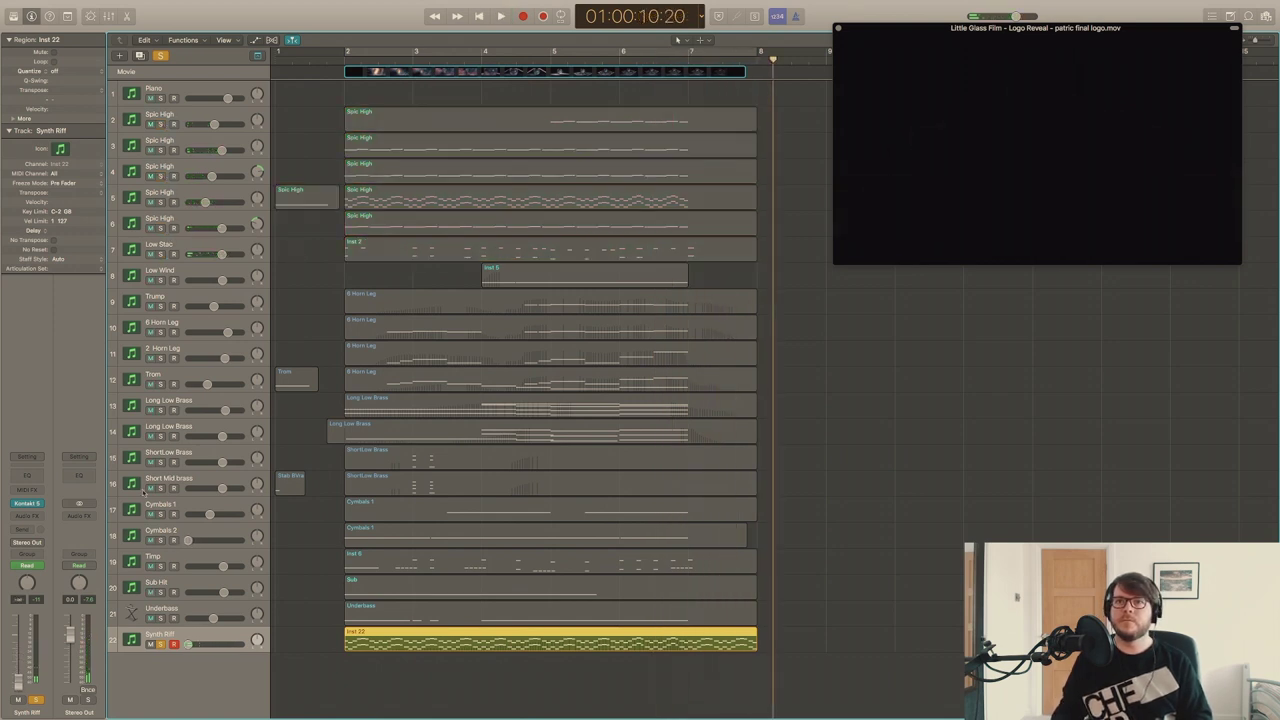
left_click(160, 644)
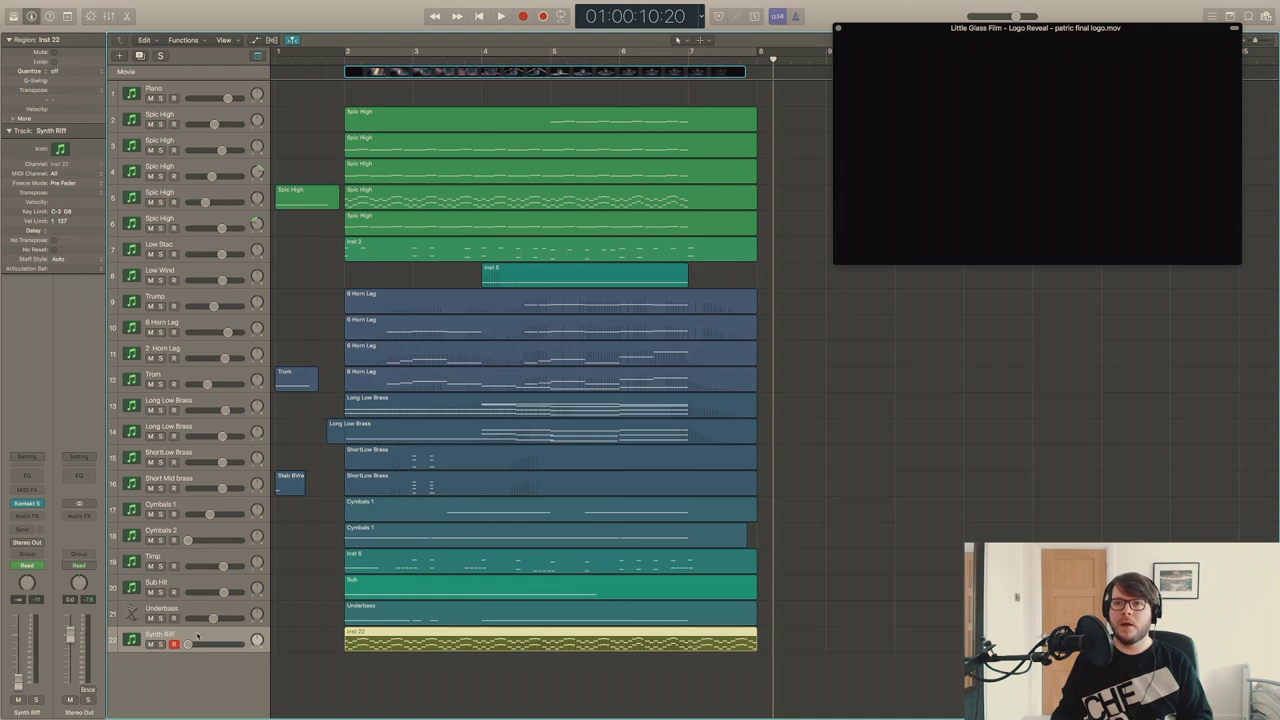
left_click(160, 618)
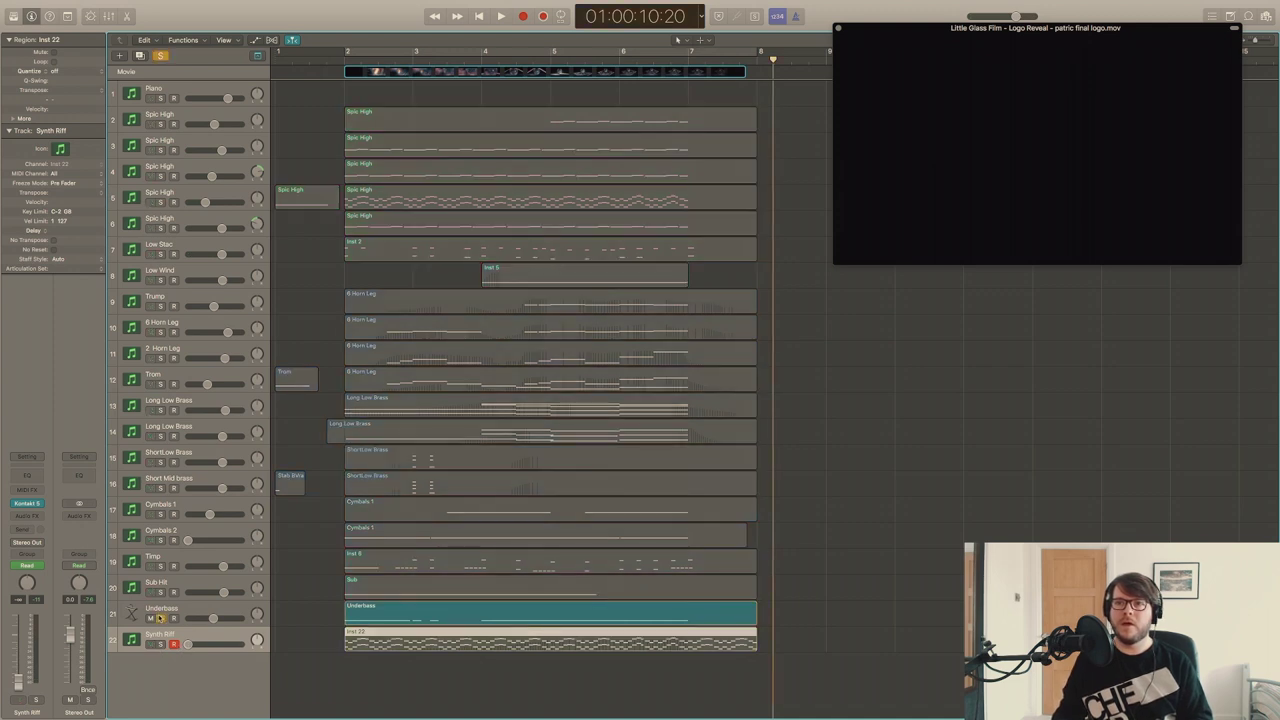
Play the Underbass track alone from just before bar 2.
left_click(342, 62)
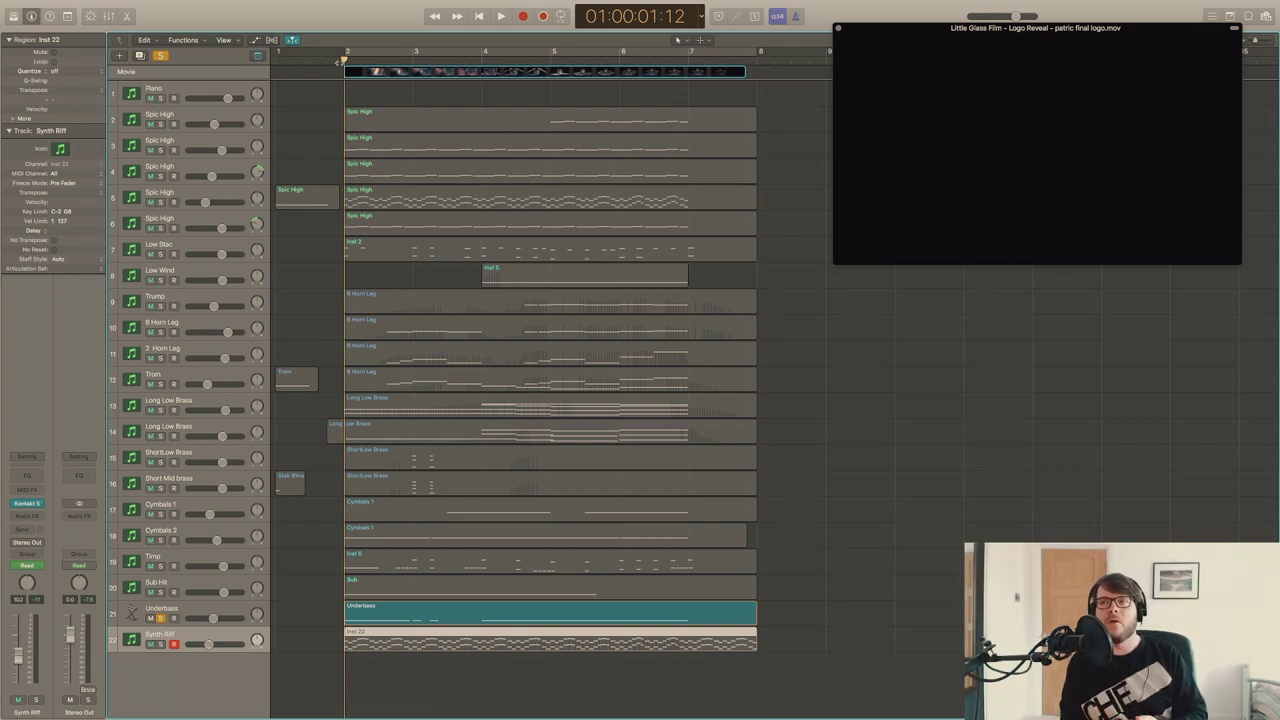
left_click(333, 61)
key("space")
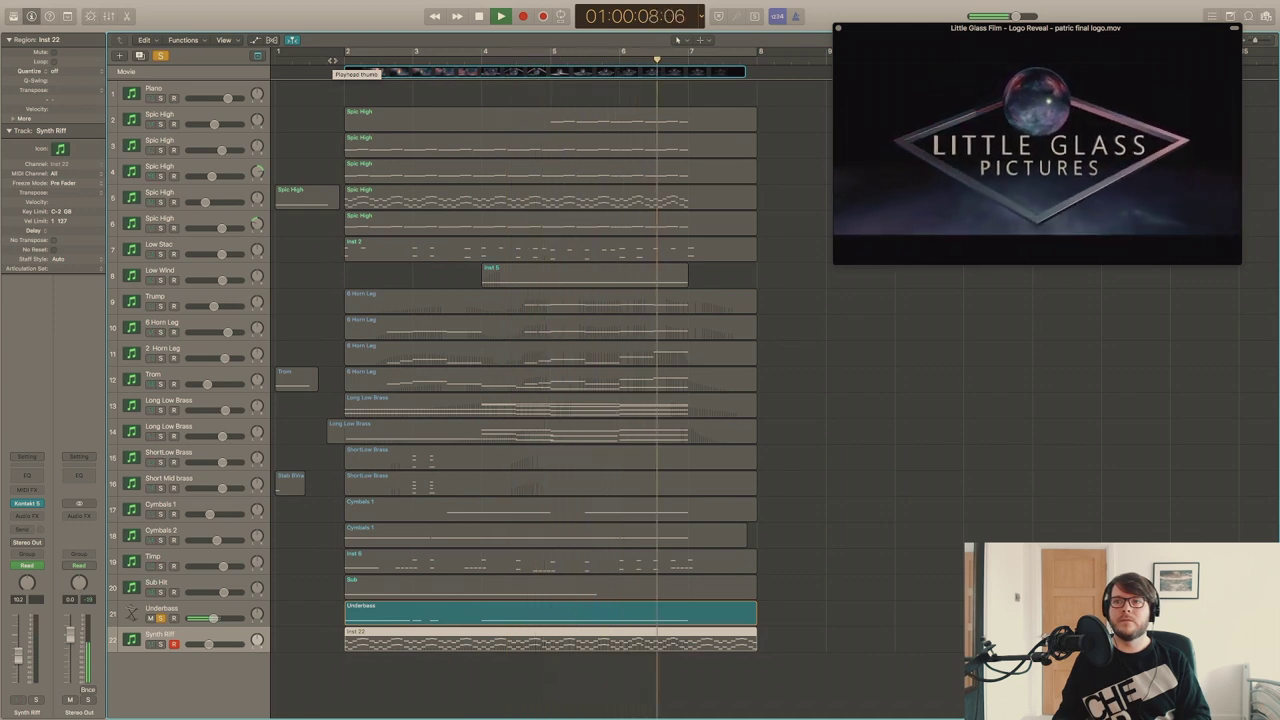
key("space")
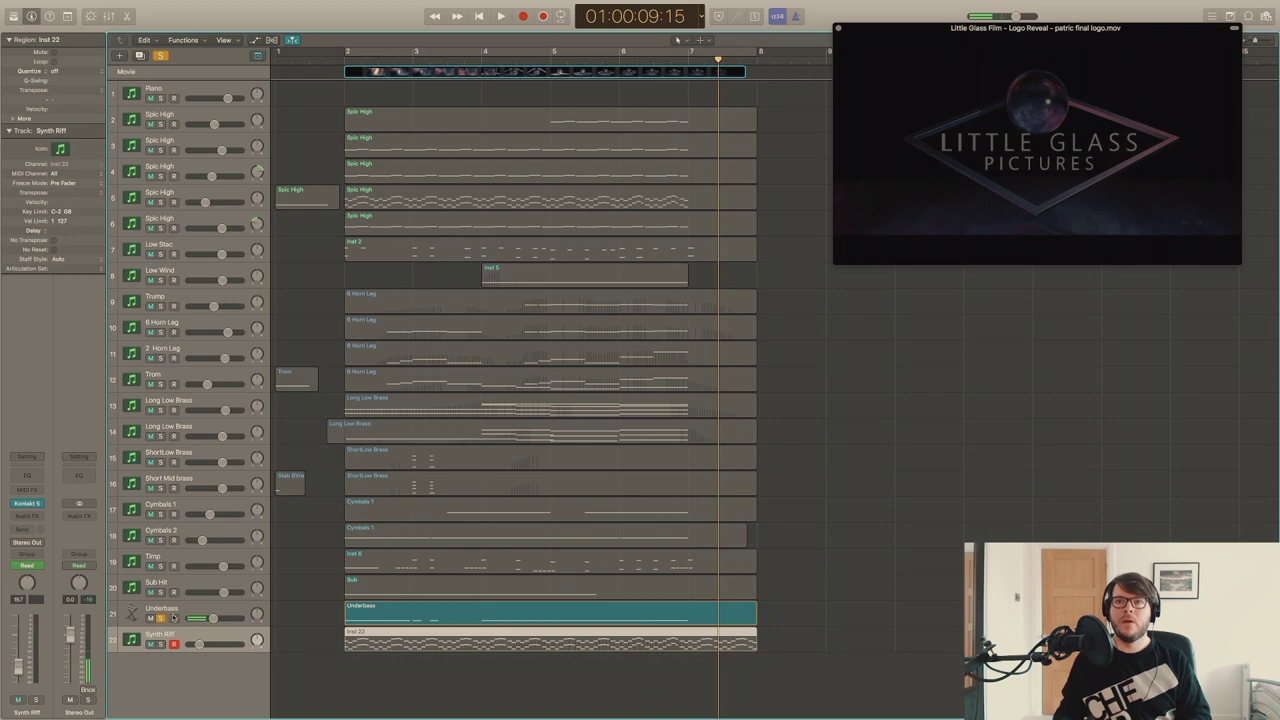
Clear the Underbass solo and look over the track's EXS24 sampler before closing it.
left_click(159, 619)
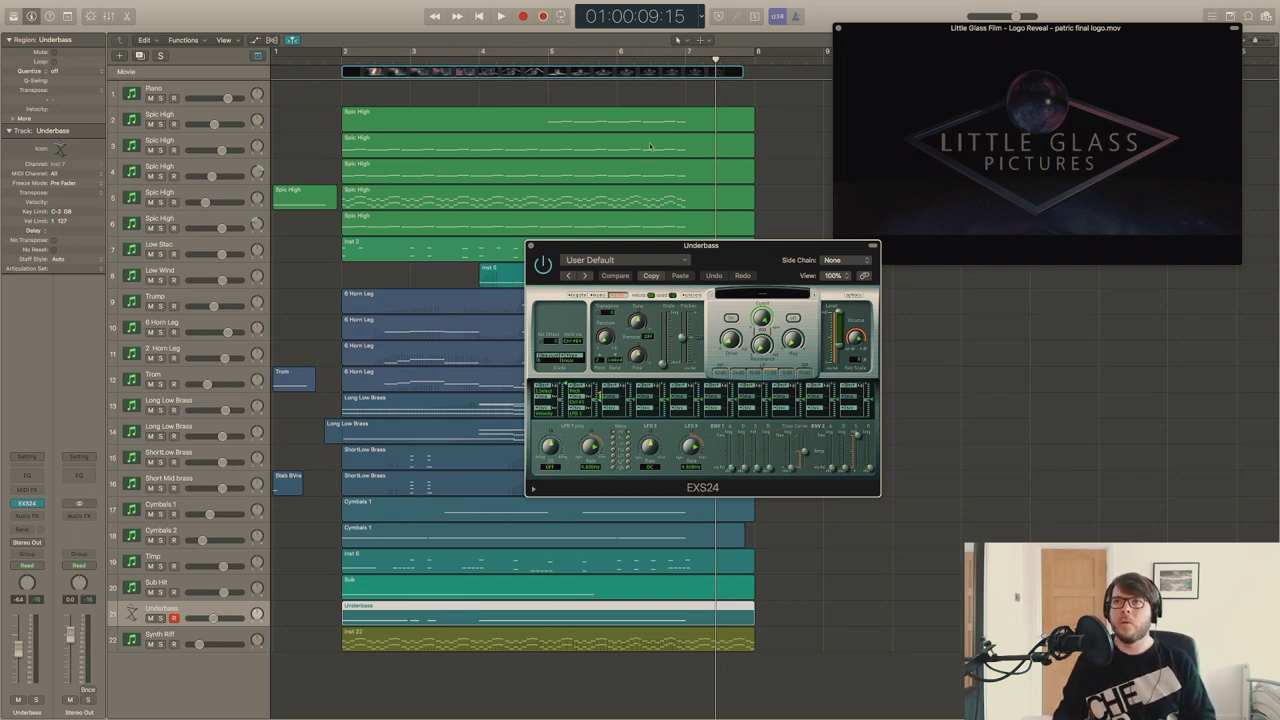
left_click(531, 246)
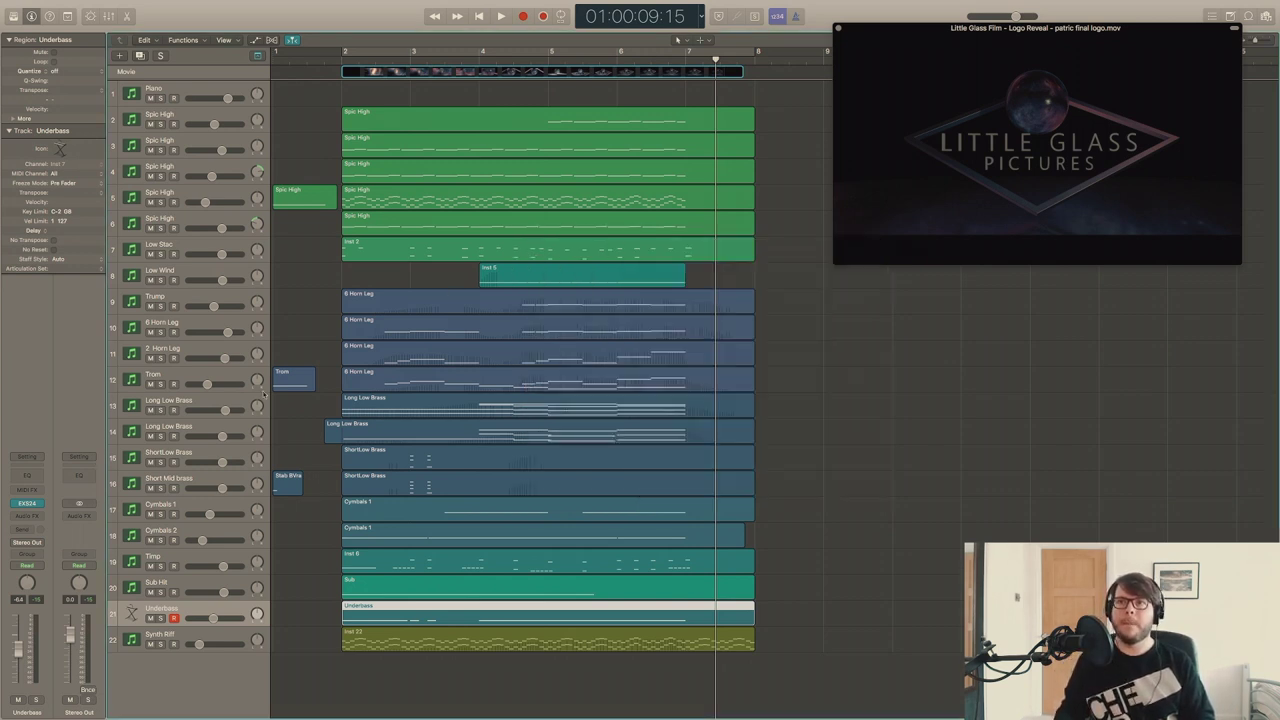
Solo Underbass with both Long Low Brass tracks, and examine the Underbass region's notes in the Piano Roll.
left_click(160, 410)
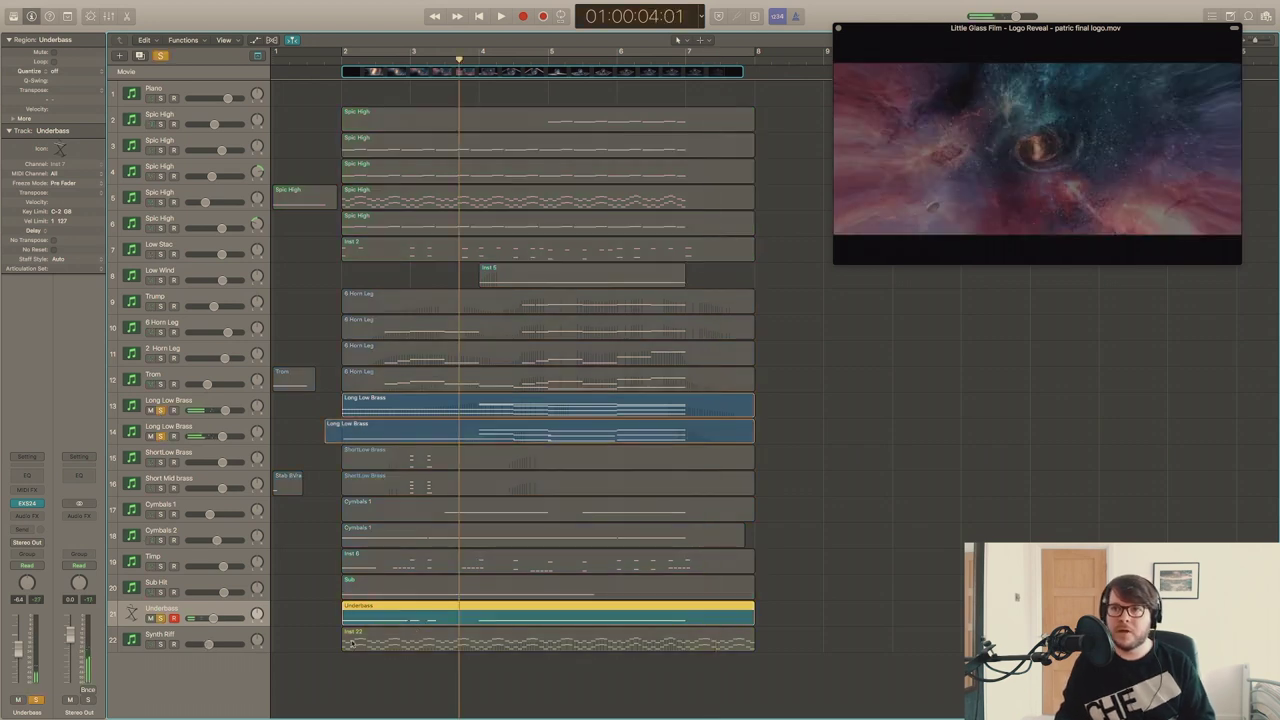
double_click(355, 614)
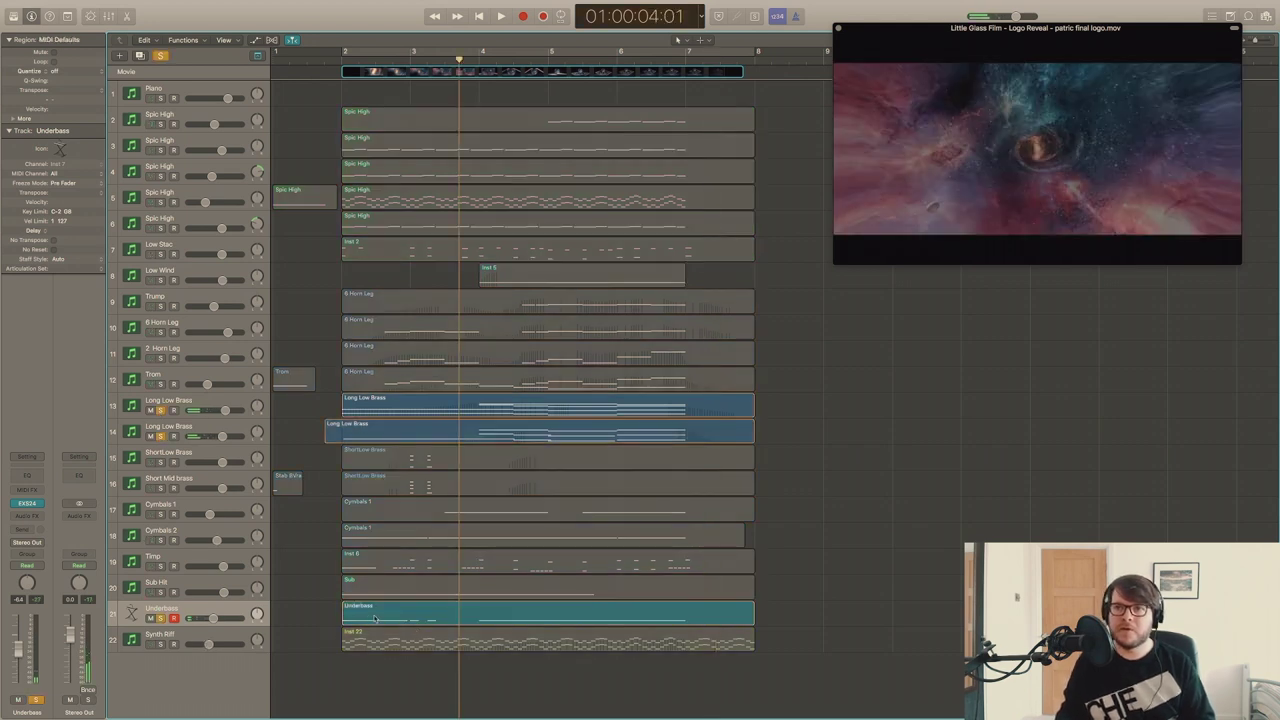
left_click(490, 576)
left_click(518, 575)
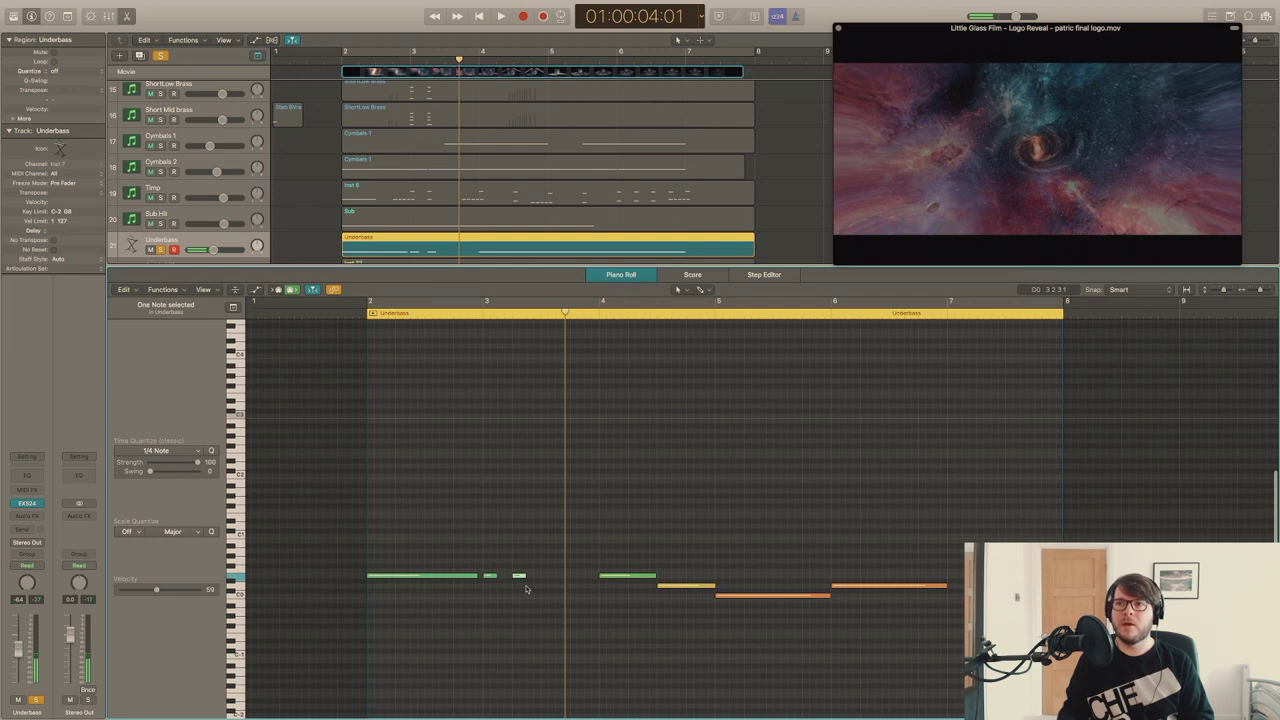
left_click(630, 276)
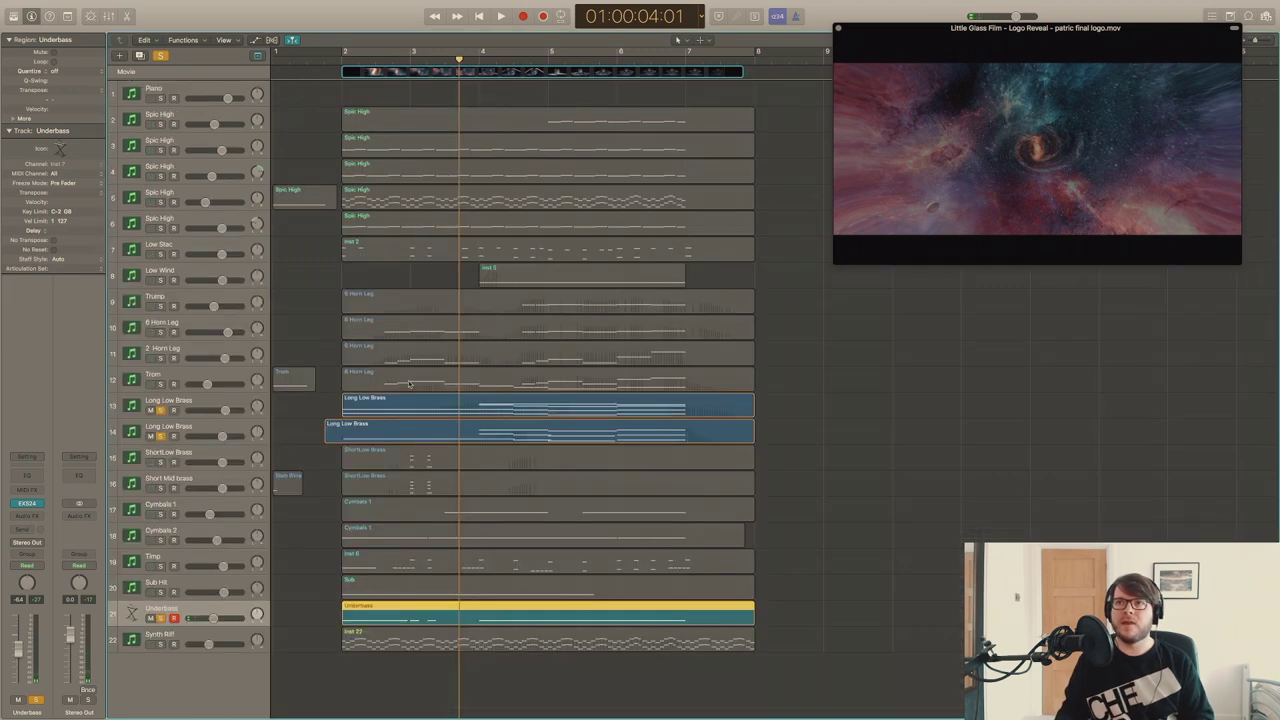
Solo ShortLow Brass and Short Mid brass too, and play all the low brass with Underbass from just before bar 2.
left_click(161, 462)
left_click(161, 488)
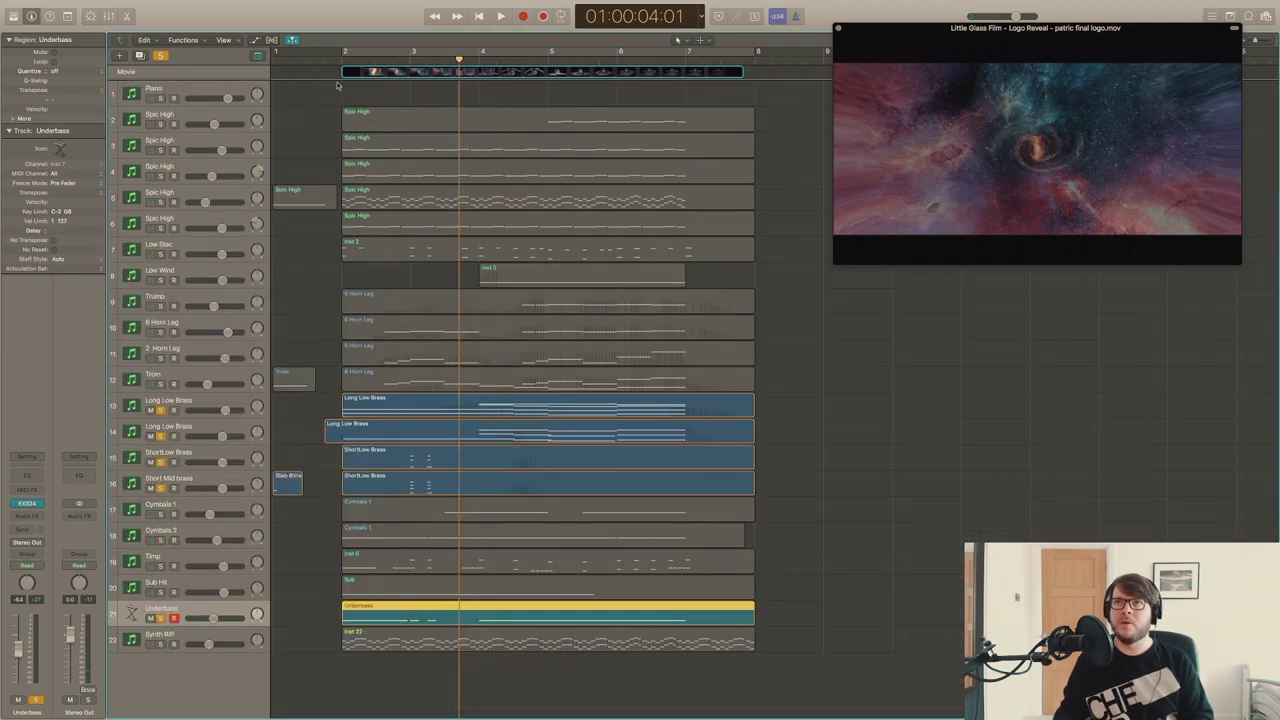
double_click(336, 63)
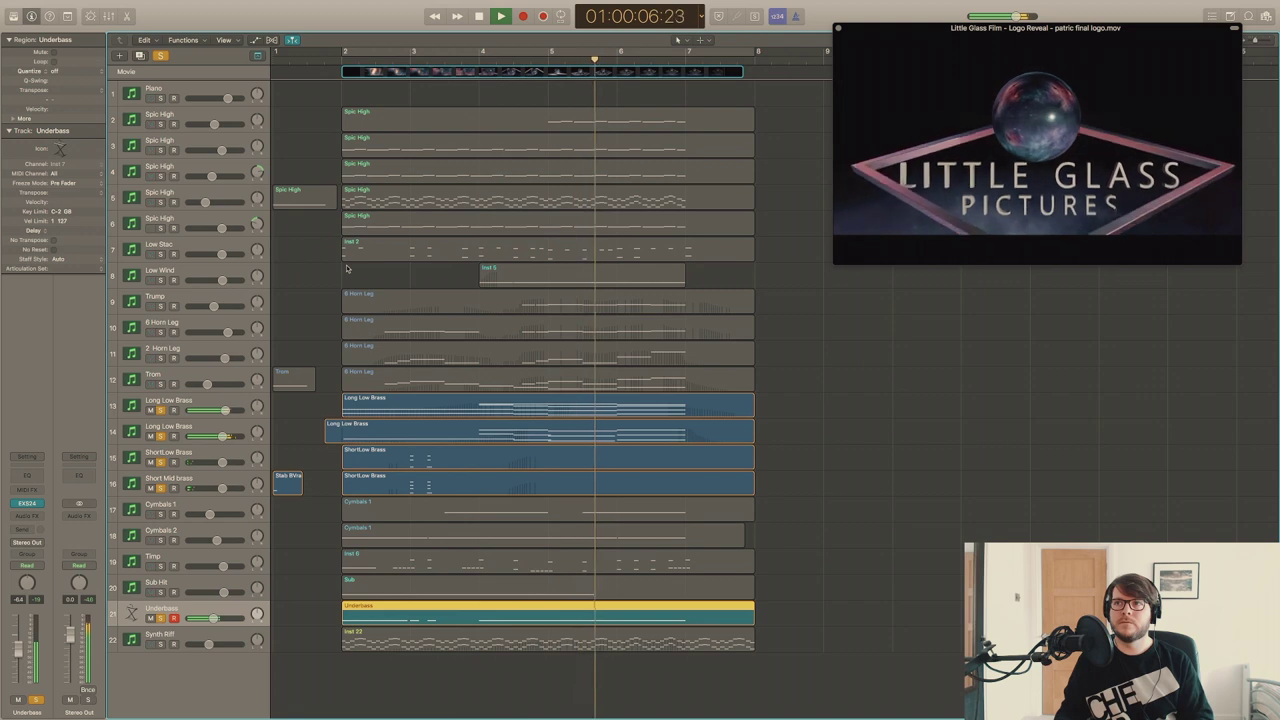
key("space")
Clear the solos on the four brass tracks and Underbass, and unmute the Long Low Brass track 14.
left_click_drag(160, 410, 162, 488)
left_click(160, 617)
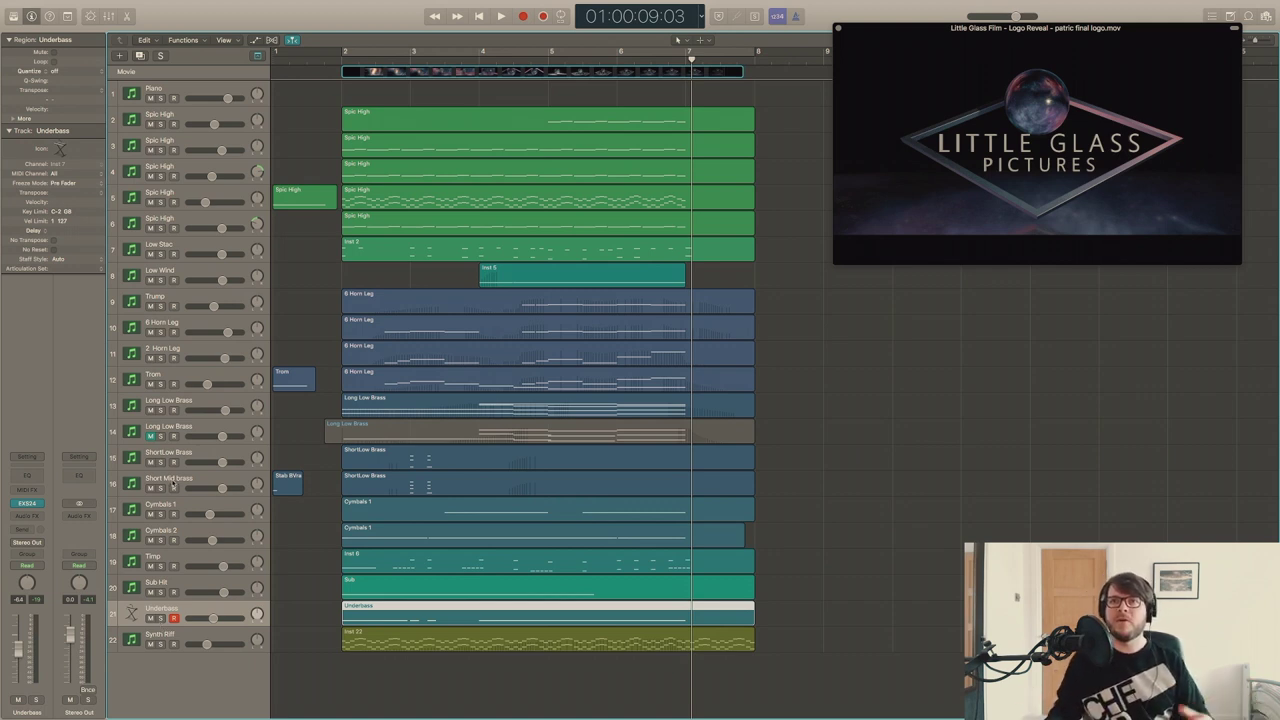
left_click(151, 436)
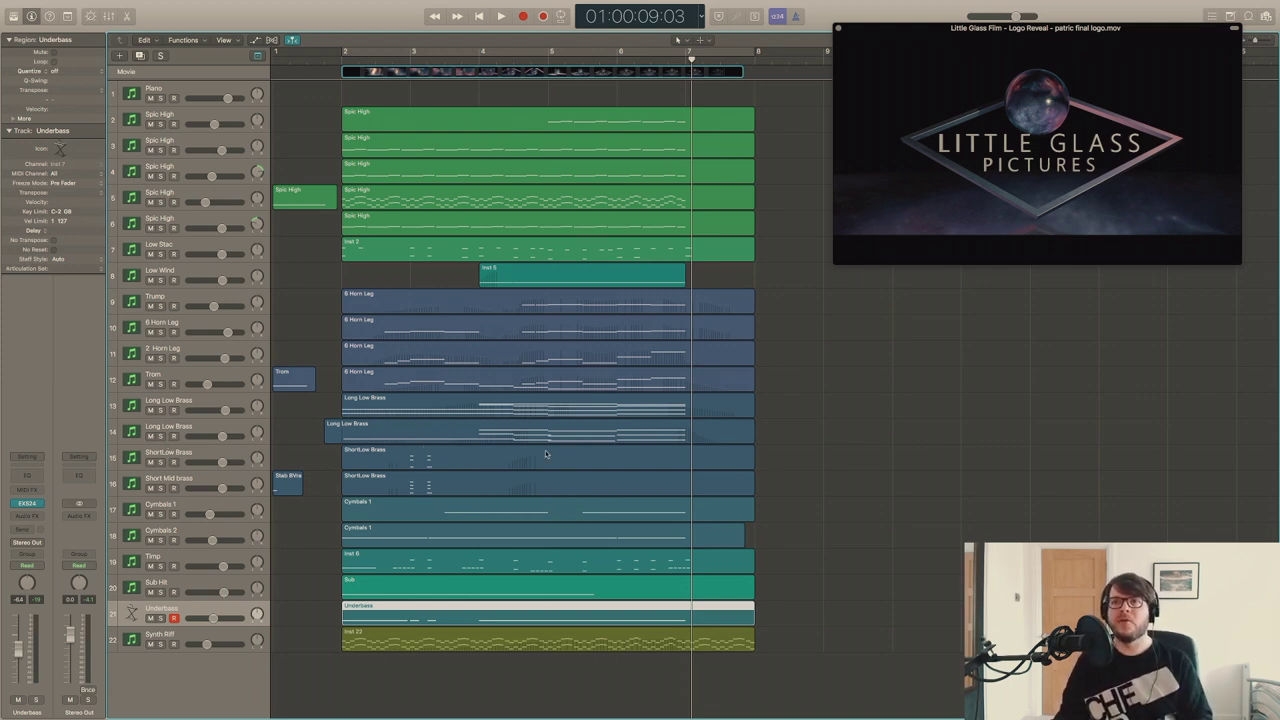
Trim the start of the Long Low Brass region on track 14 to just before bar 2.
left_click_drag(327, 438, 339, 438)
left_click(310, 331)
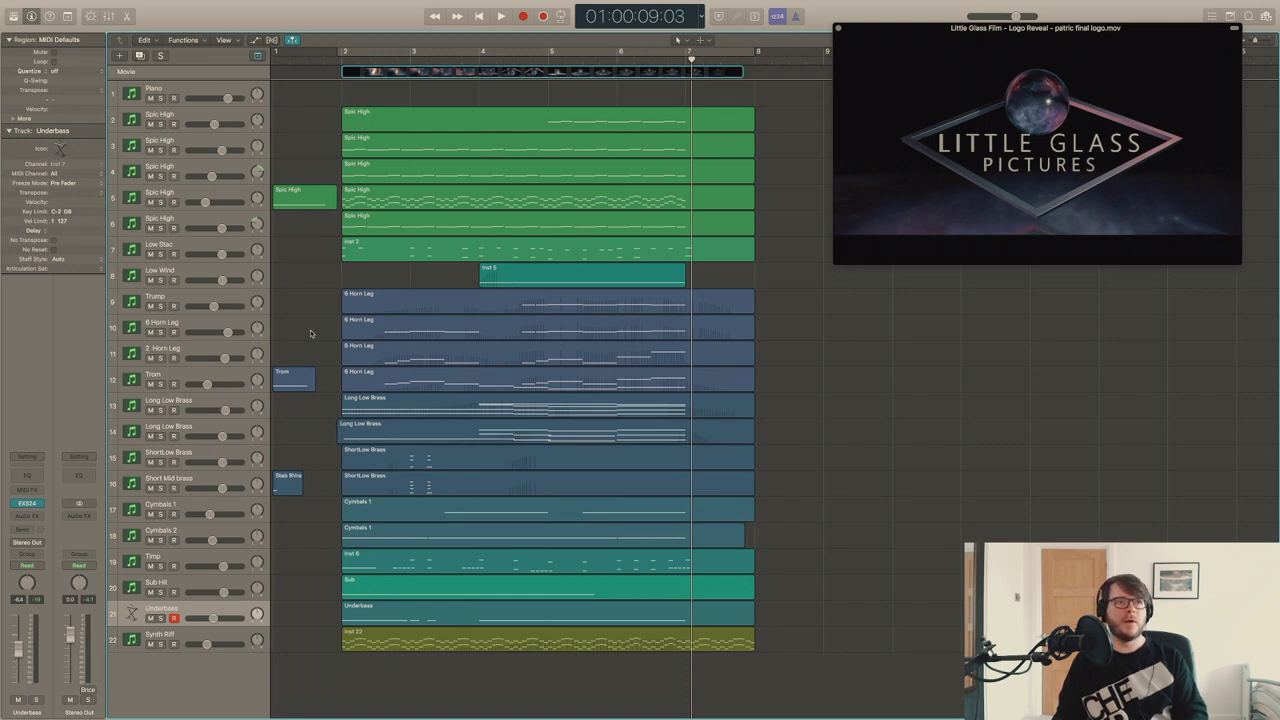
scroll(310, 333, "right", 1)
scroll(310, 333, "left", 1)
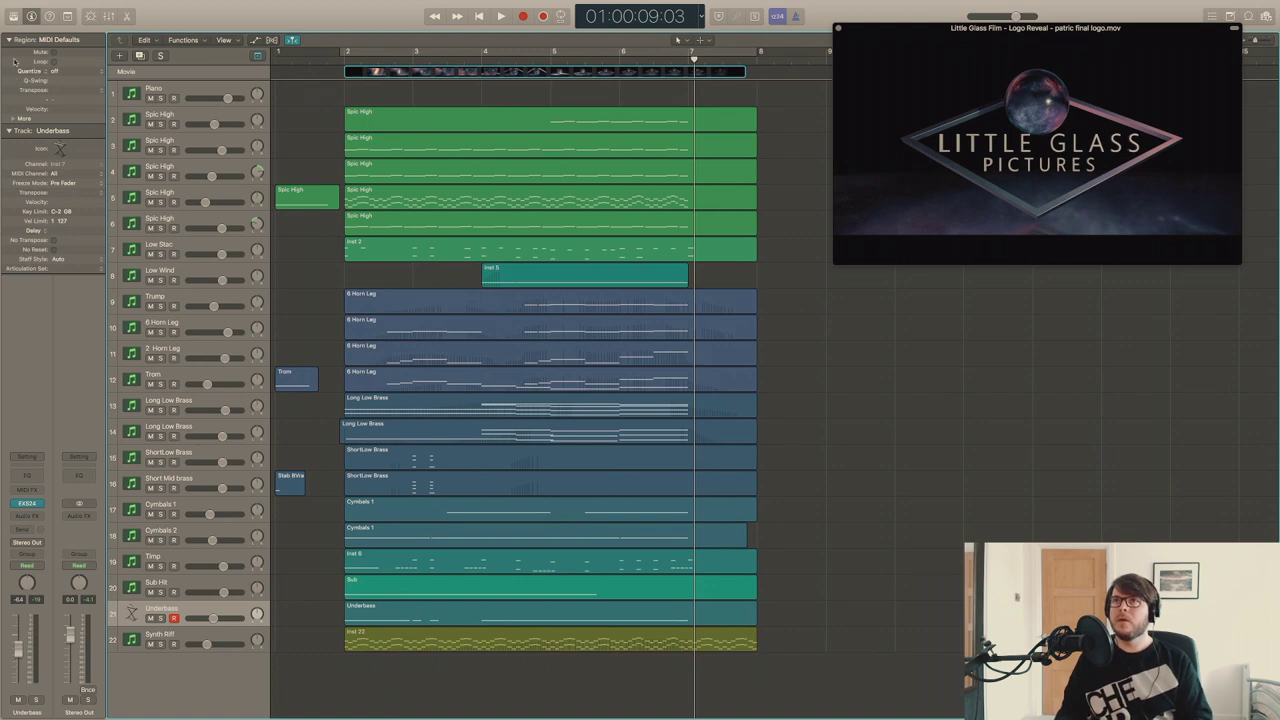
Select the Piano track and return the playhead to the project start with cycle mode off.
left_click(190, 91)
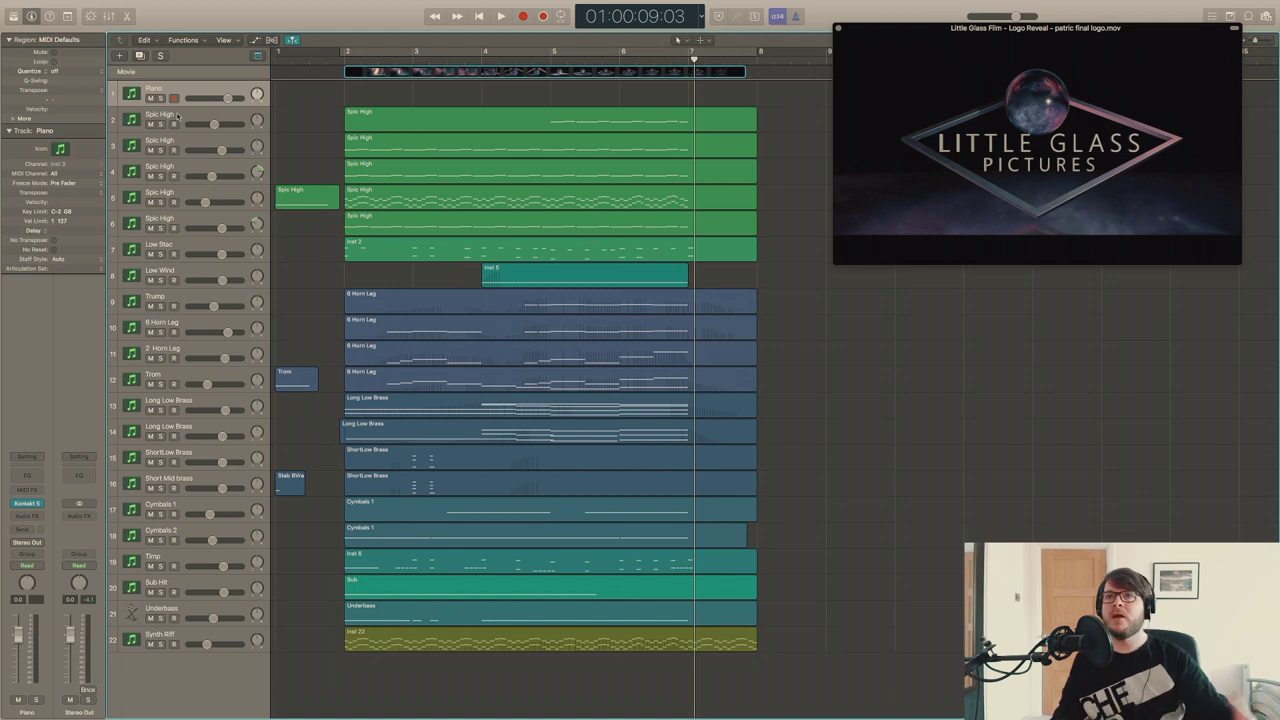
left_click(340, 55)
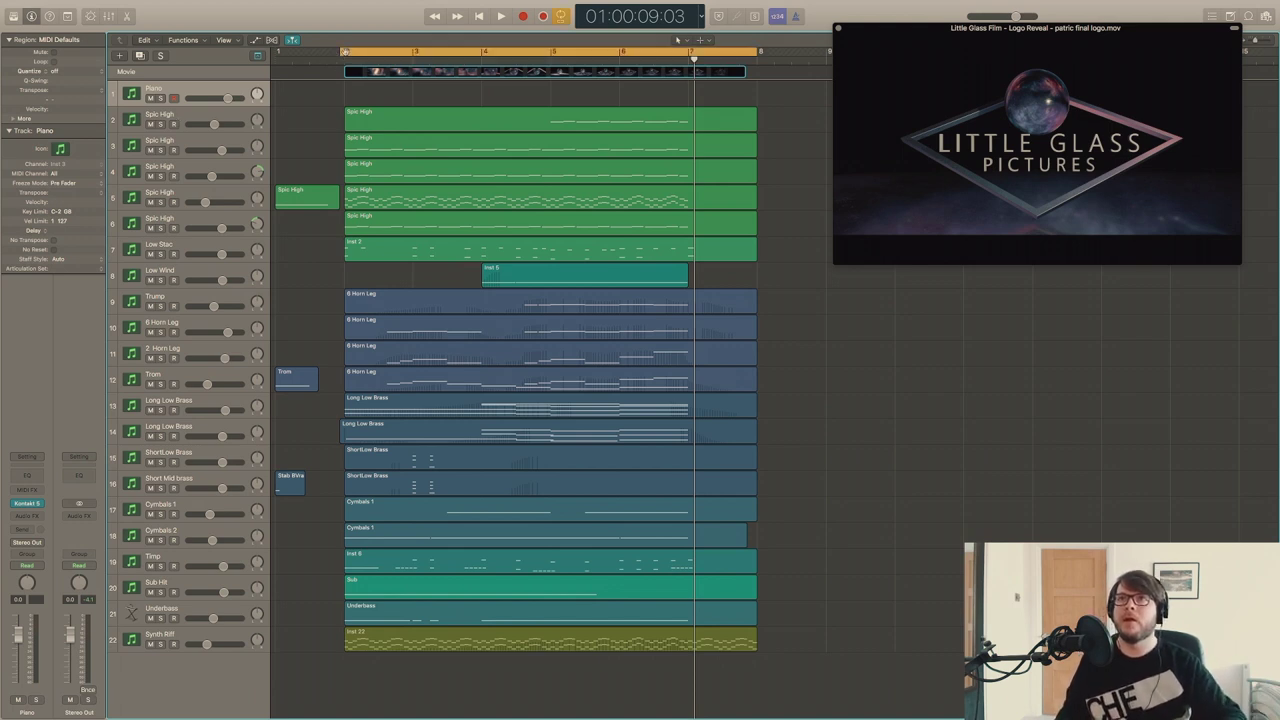
left_click(344, 54)
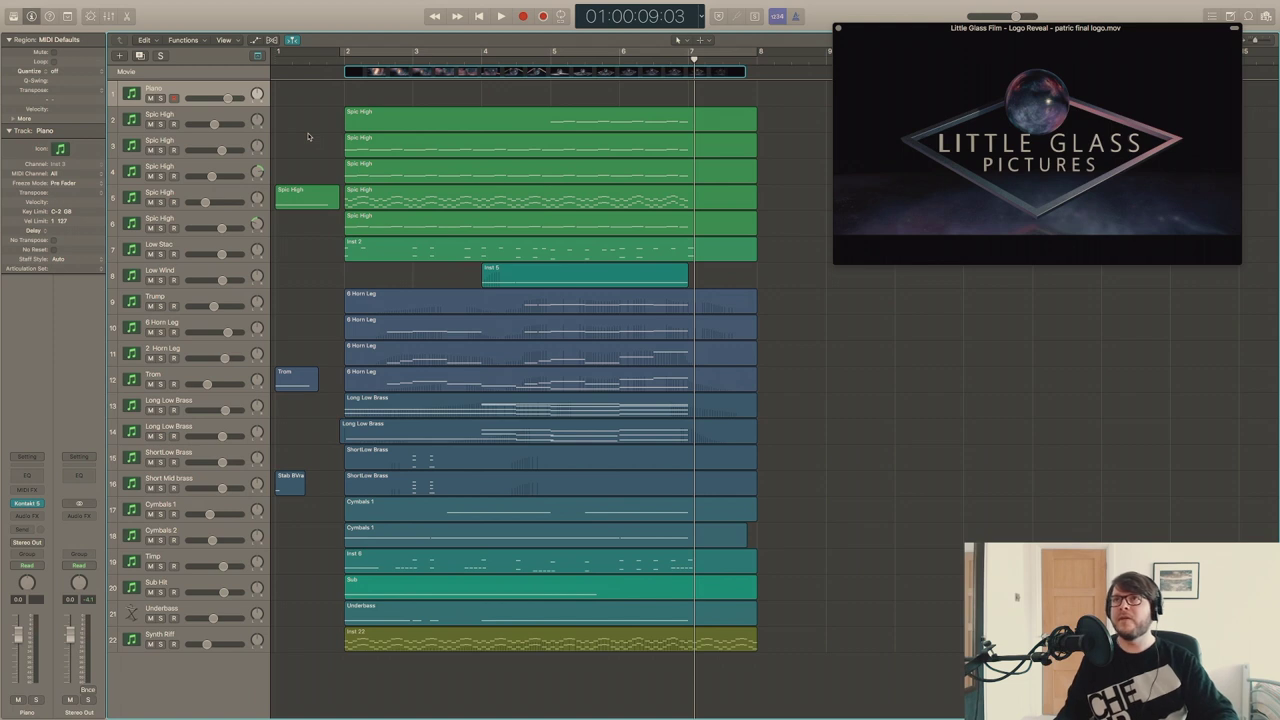
key("space")
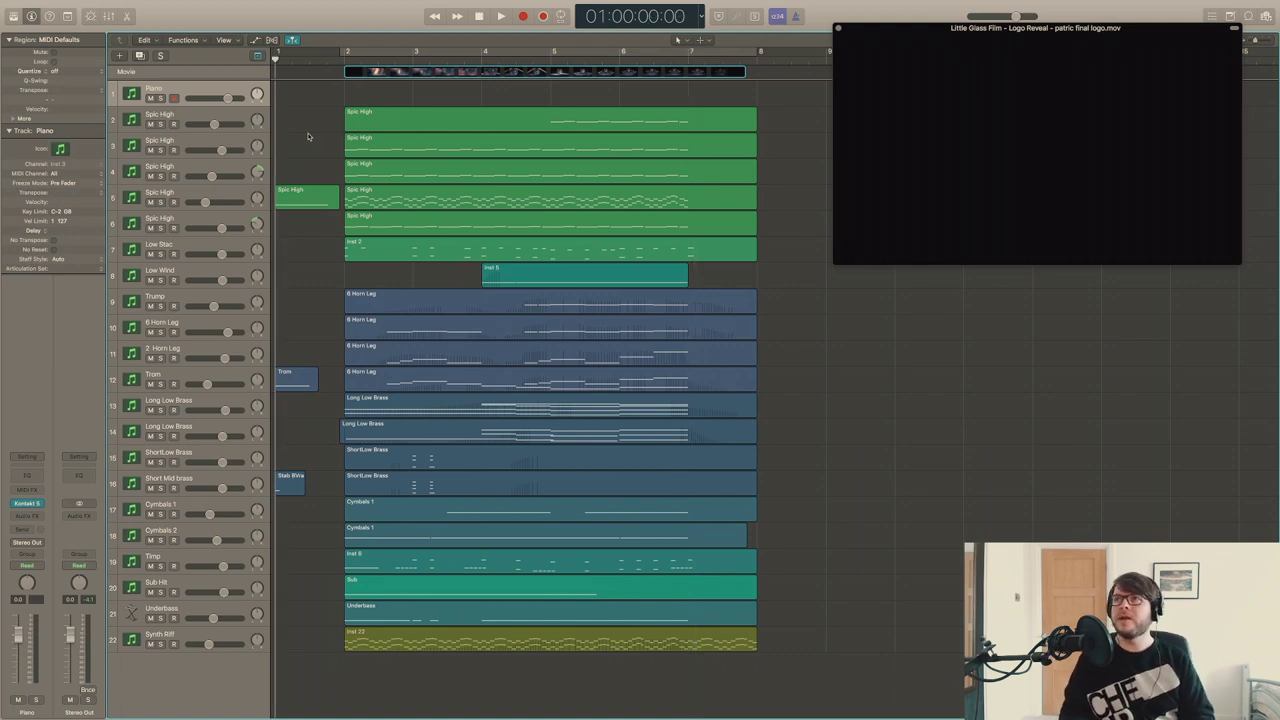
Move and enlarge the movie window, and play the full arrangement against the video from the project start.
left_click_drag(922, 33, 837, 39)
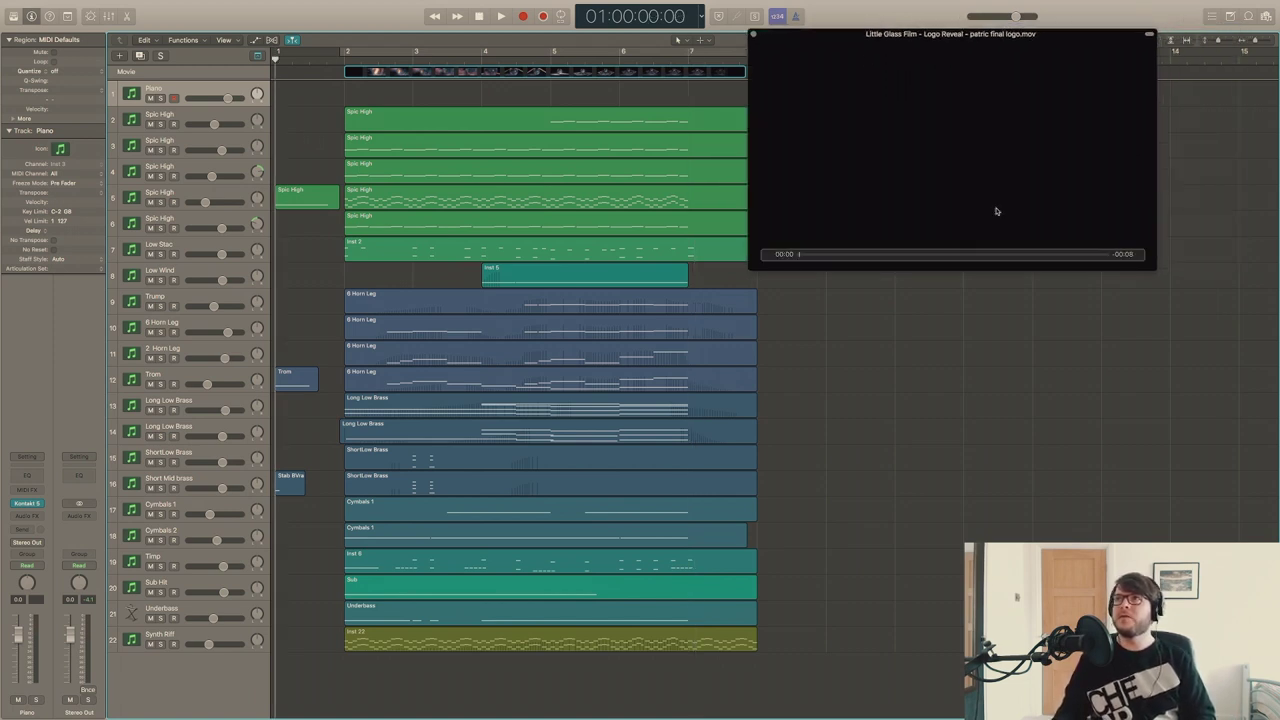
left_click_drag(1157, 267, 1220, 344)
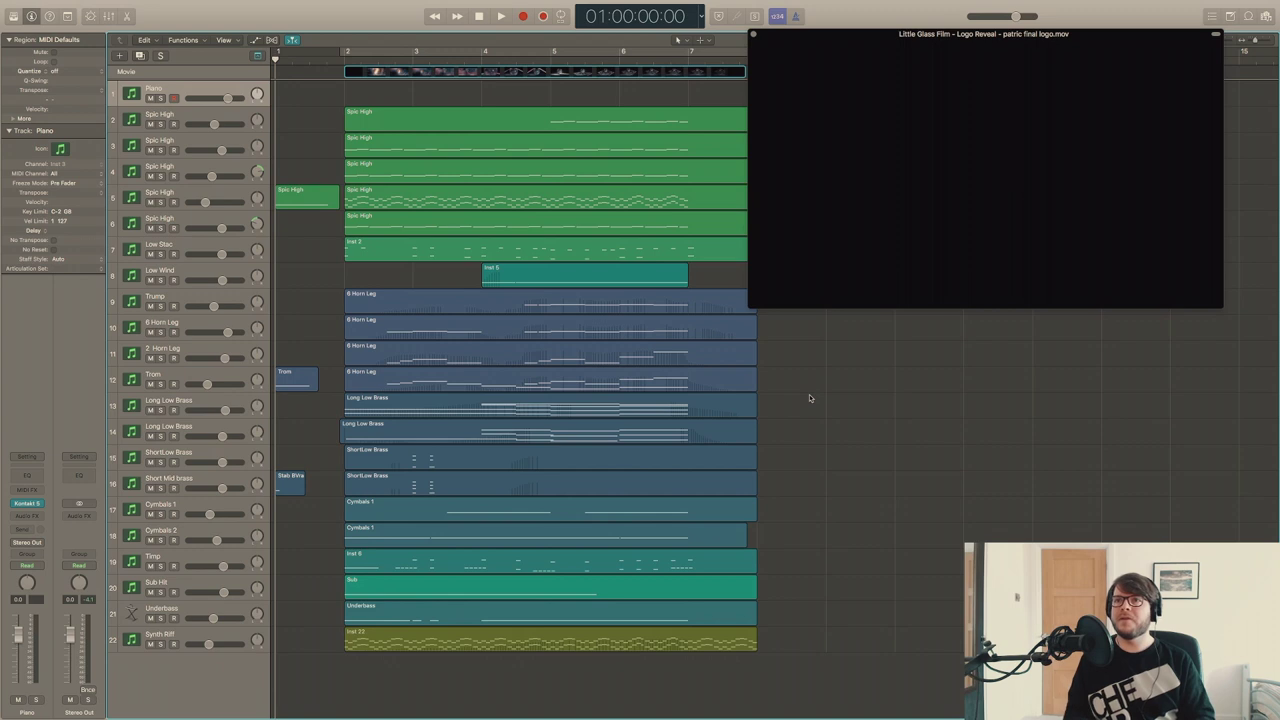
key("space")
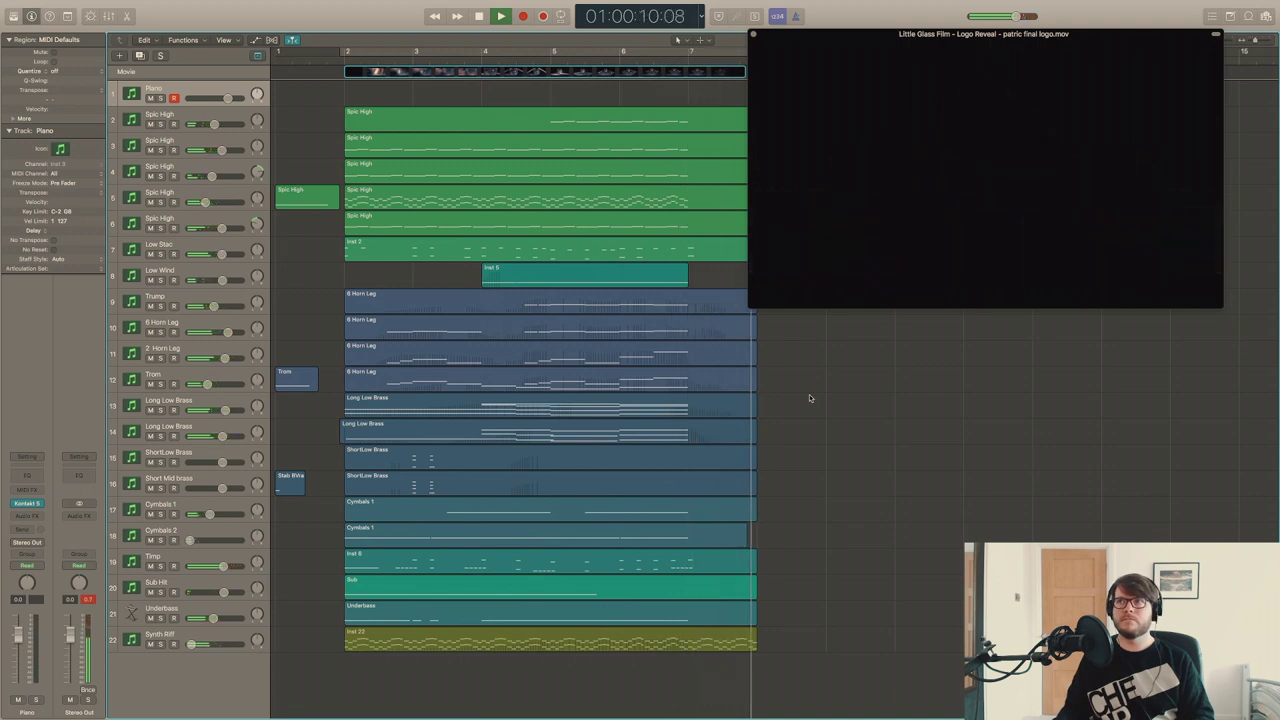
key("space")
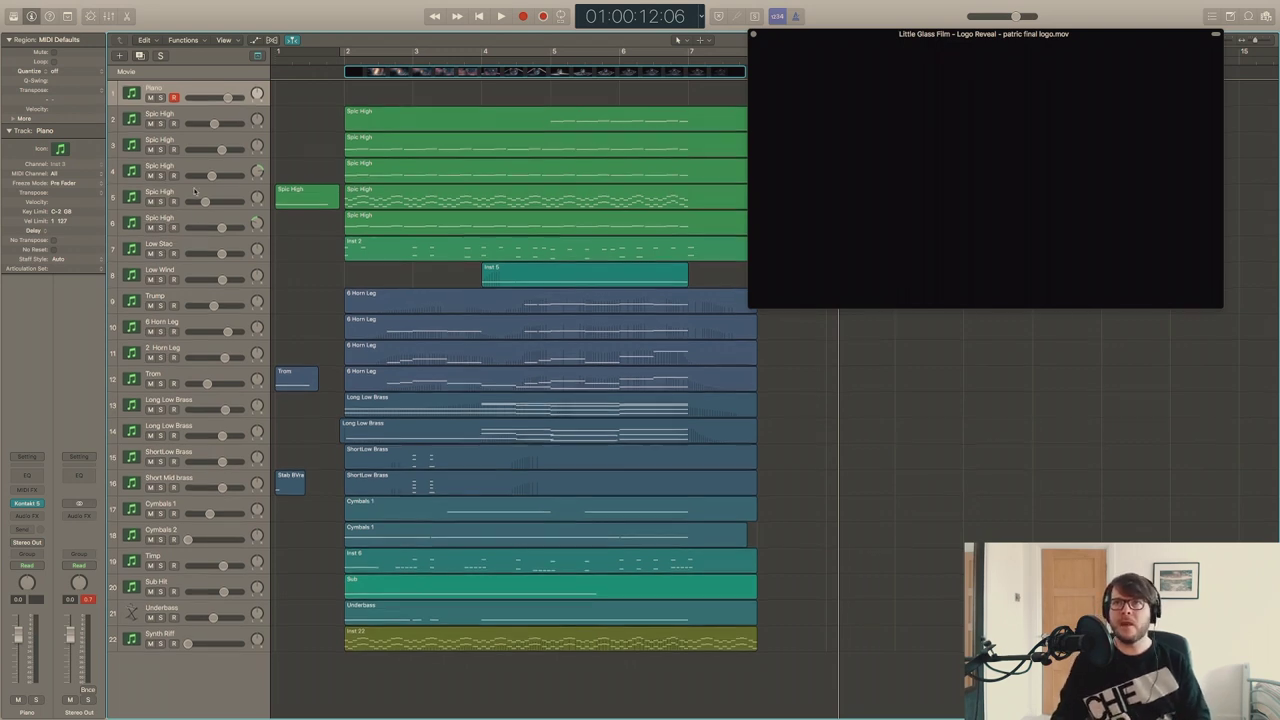
Open the Kontakt 5 instrument of the Spic High track 2 and move its window clear of the track headers.
left_click(183, 116)
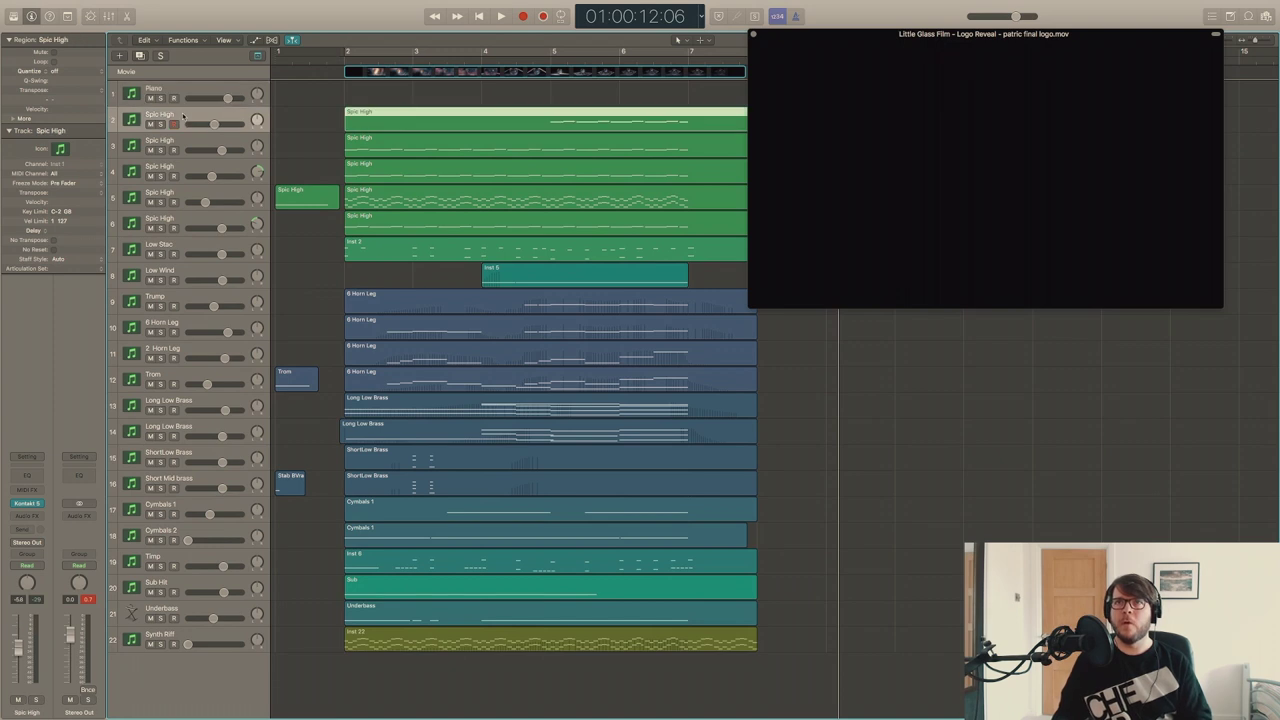
left_click(27, 503)
left_click_drag(255, 12, 715, 66)
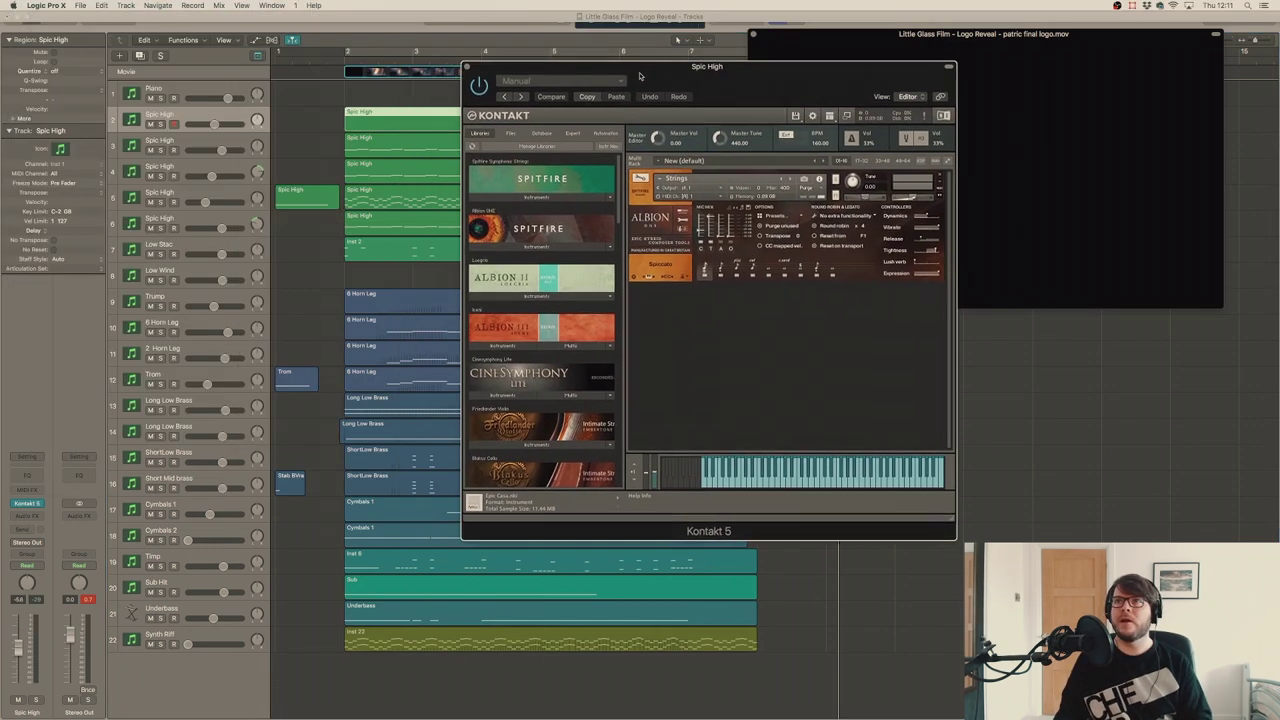
left_click(188, 118)
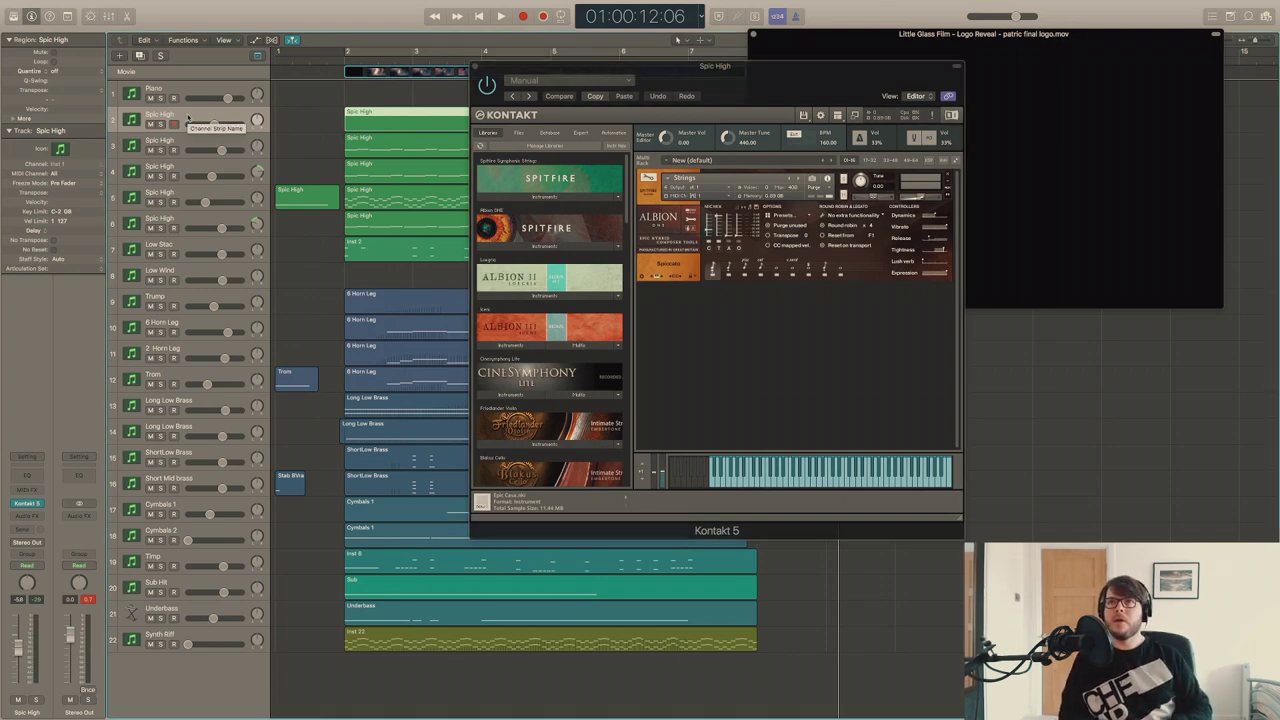
left_click_drag(771, 81, 998, 94)
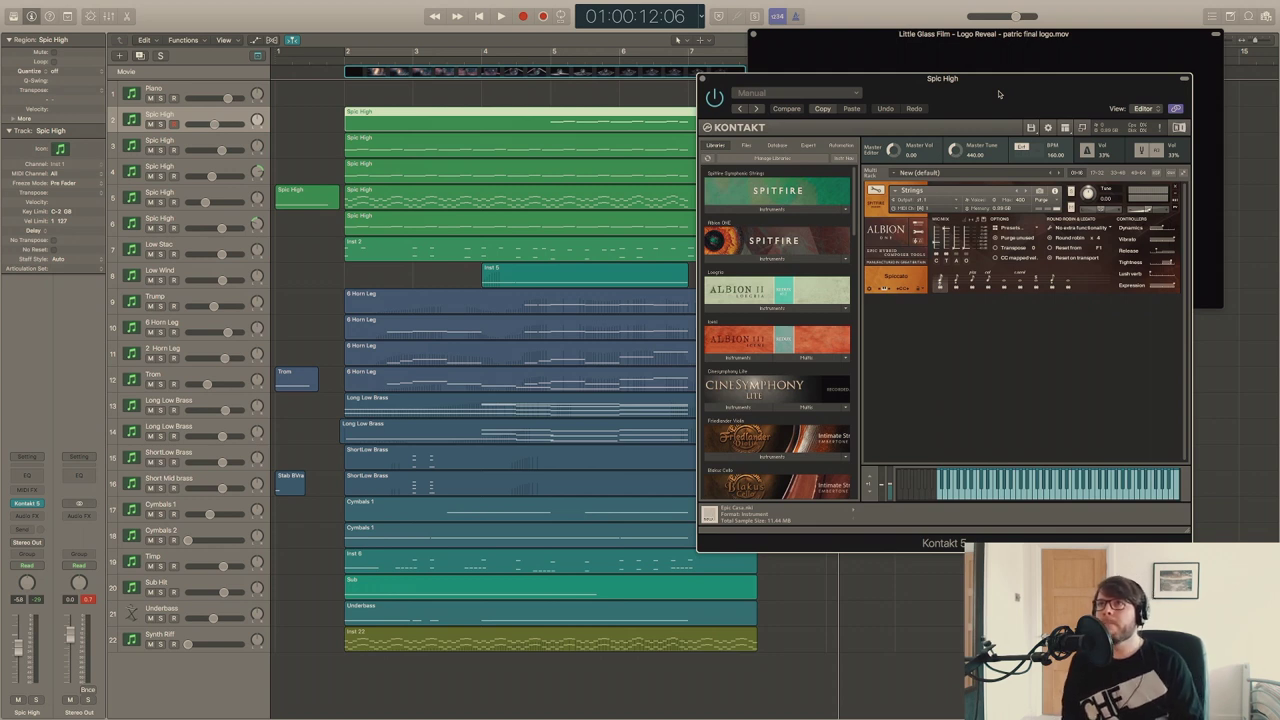
Examine the Kontakt patches of the Spic High tracks 3 to 6 one after another.
key("Down")
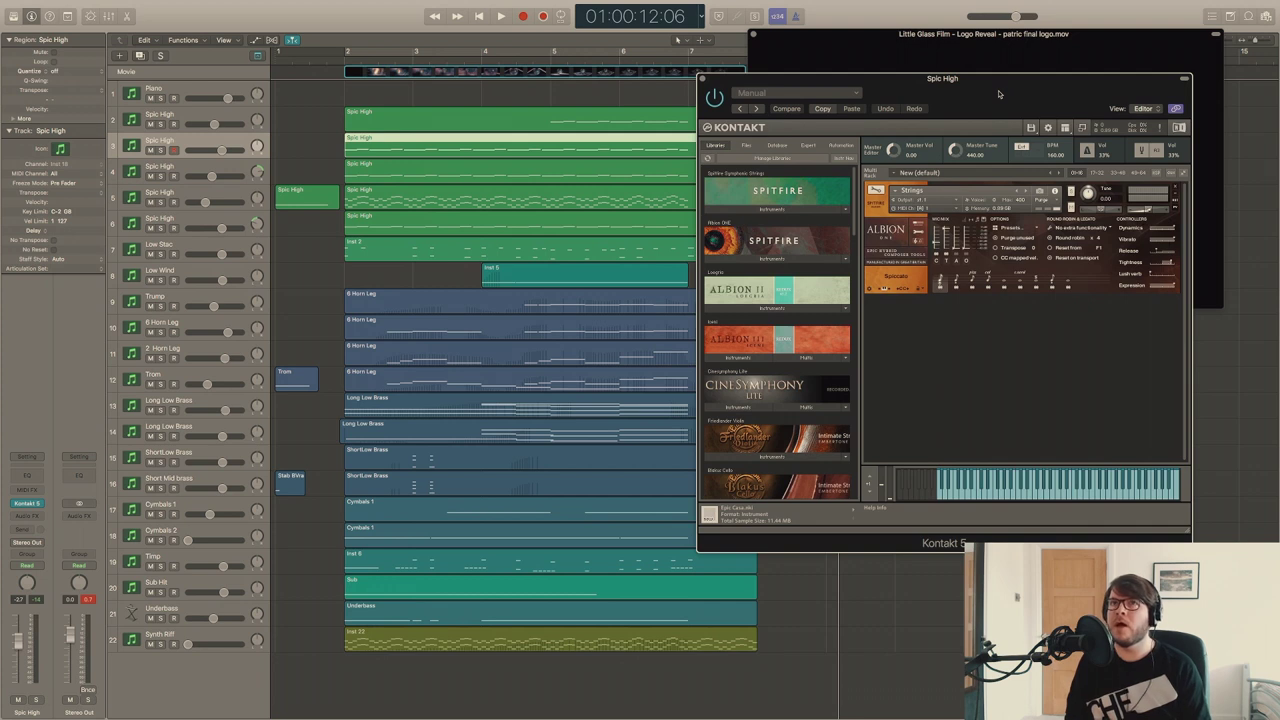
key("Down")
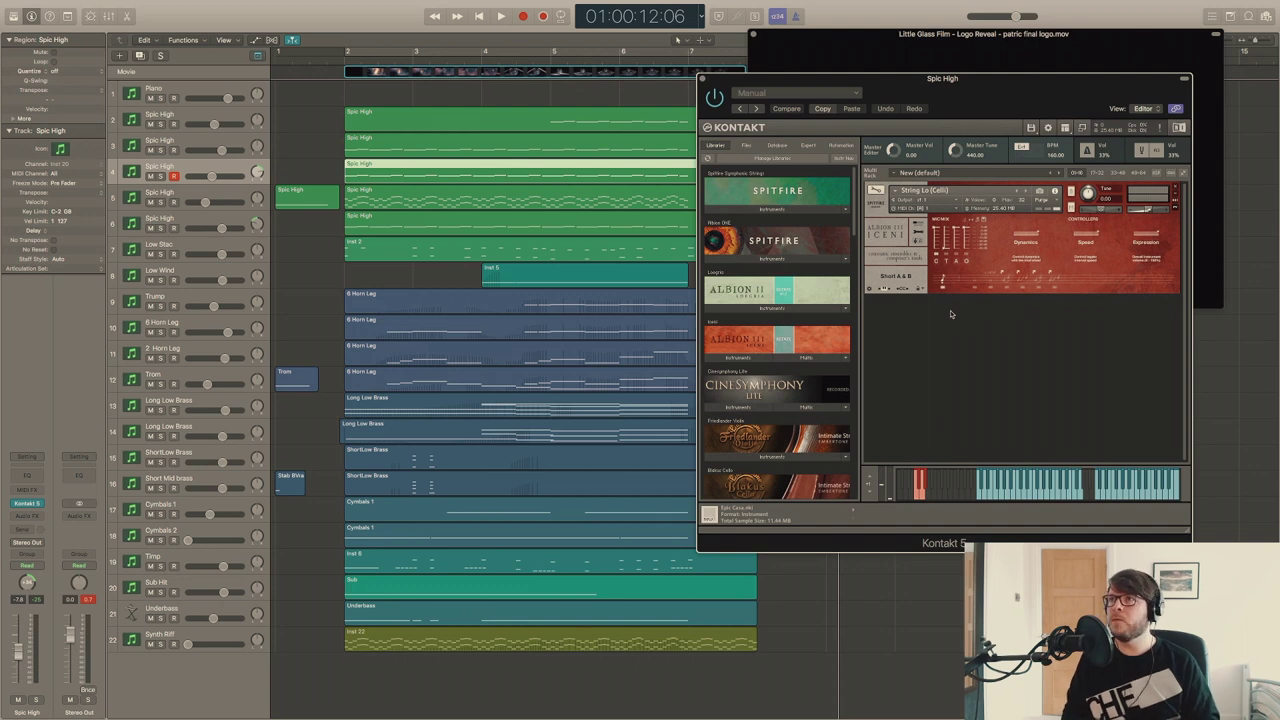
key("Down")
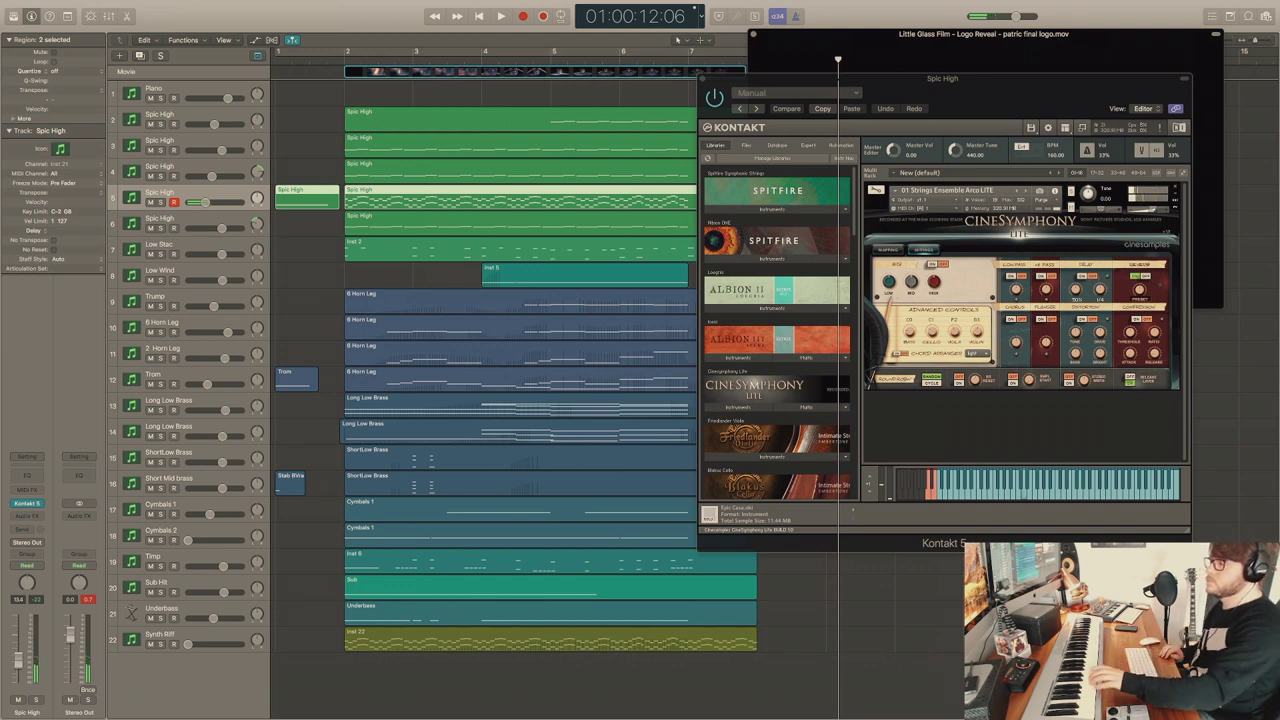
left_click(175, 170)
key("Down")
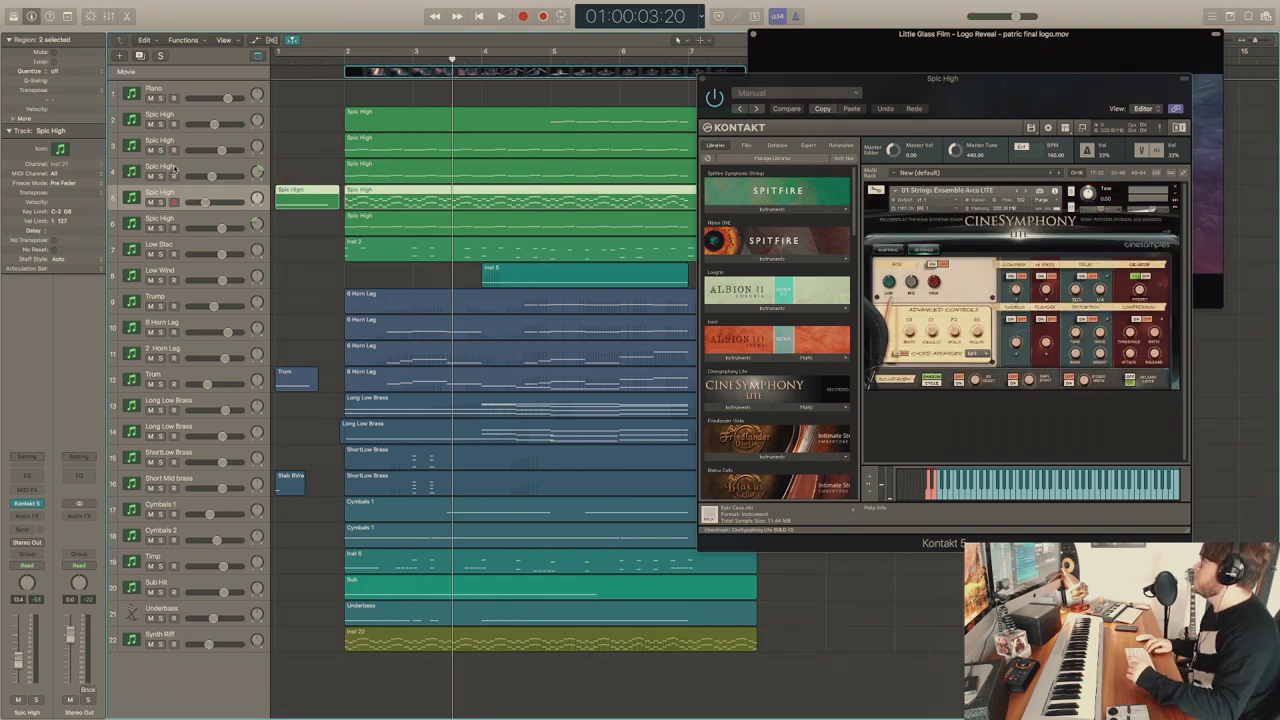
key("Down")
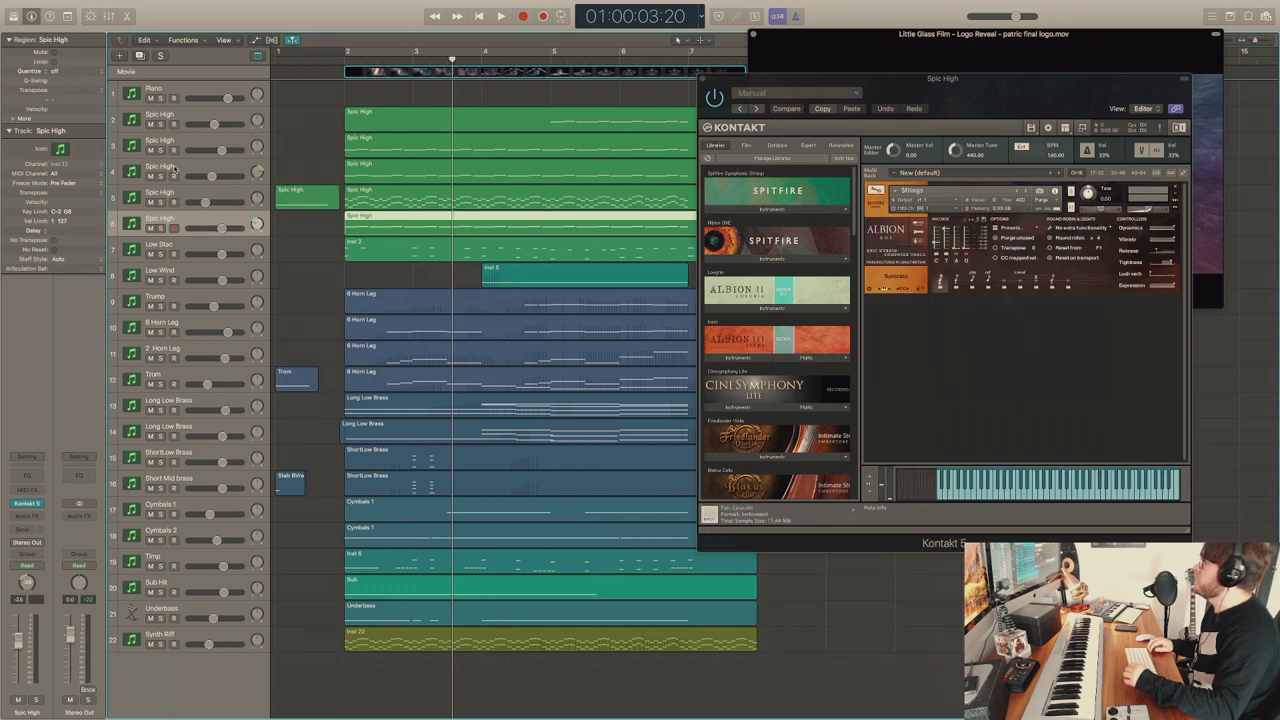
Solo the Spic High track 6, play it from the project start together with track 4, and clear the solos.
left_click(161, 228)
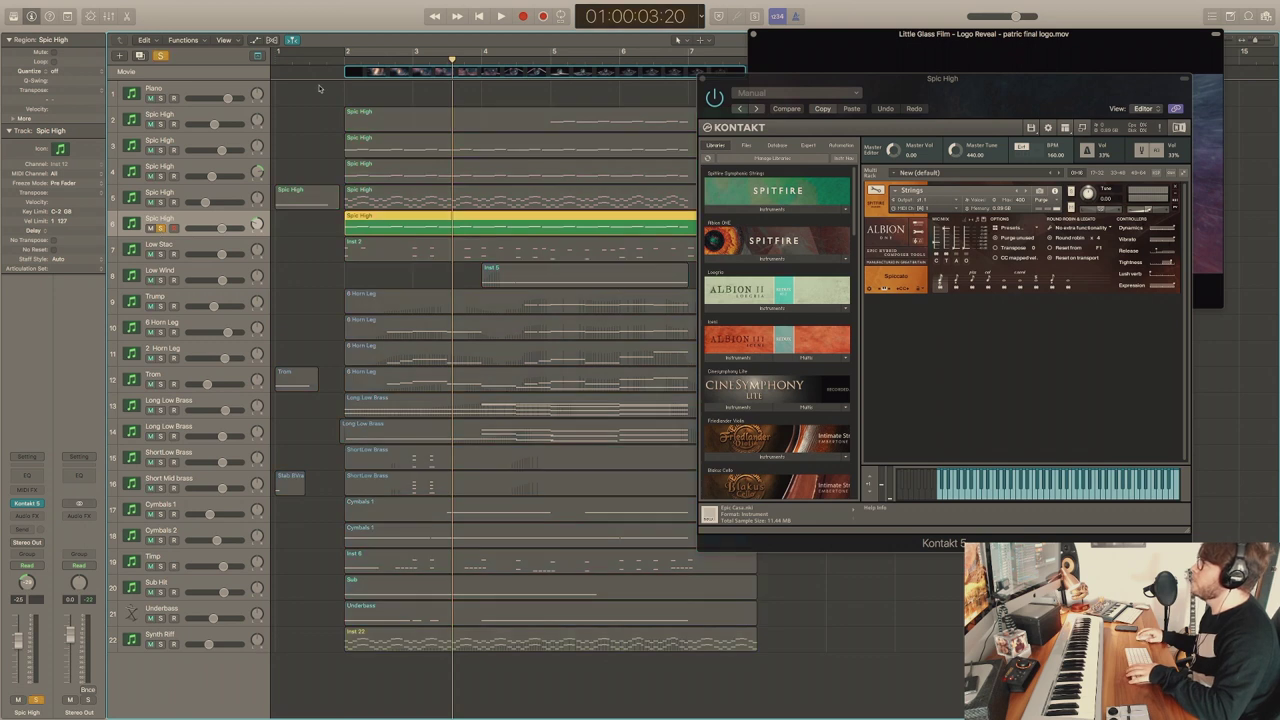
key("Return")
key("space")
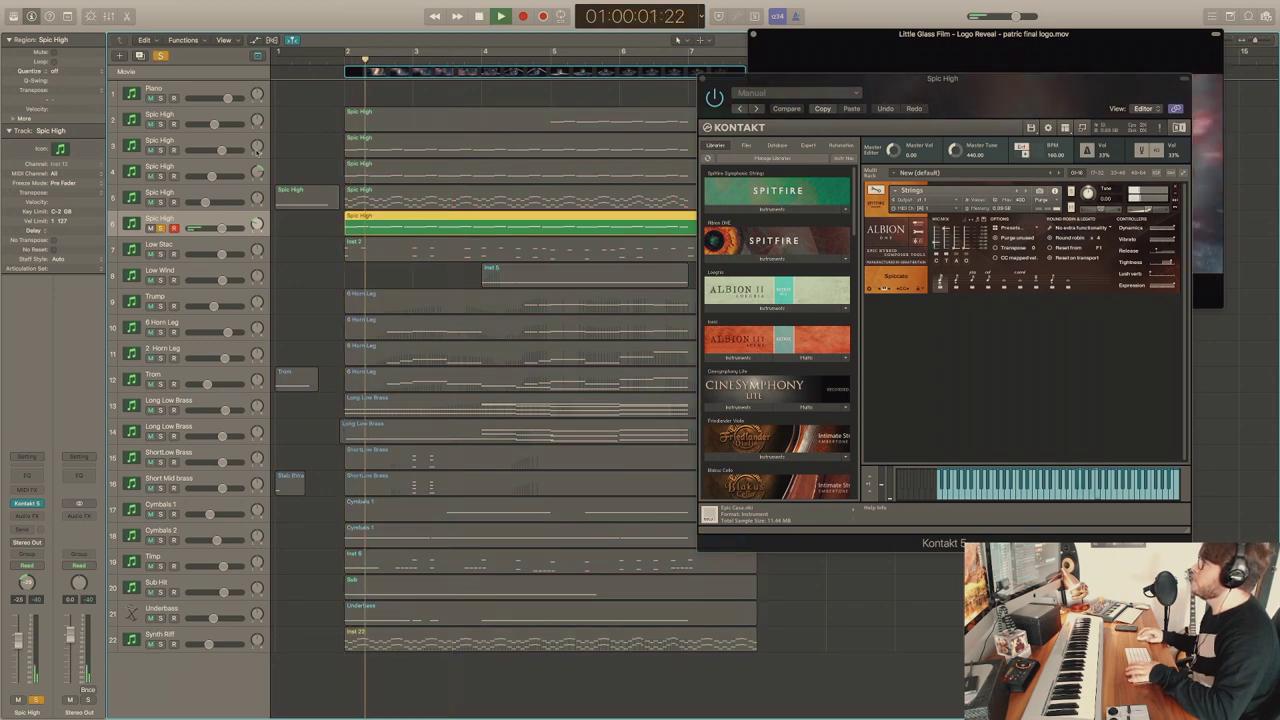
left_click(160, 176)
key("space")
left_click(160, 176)
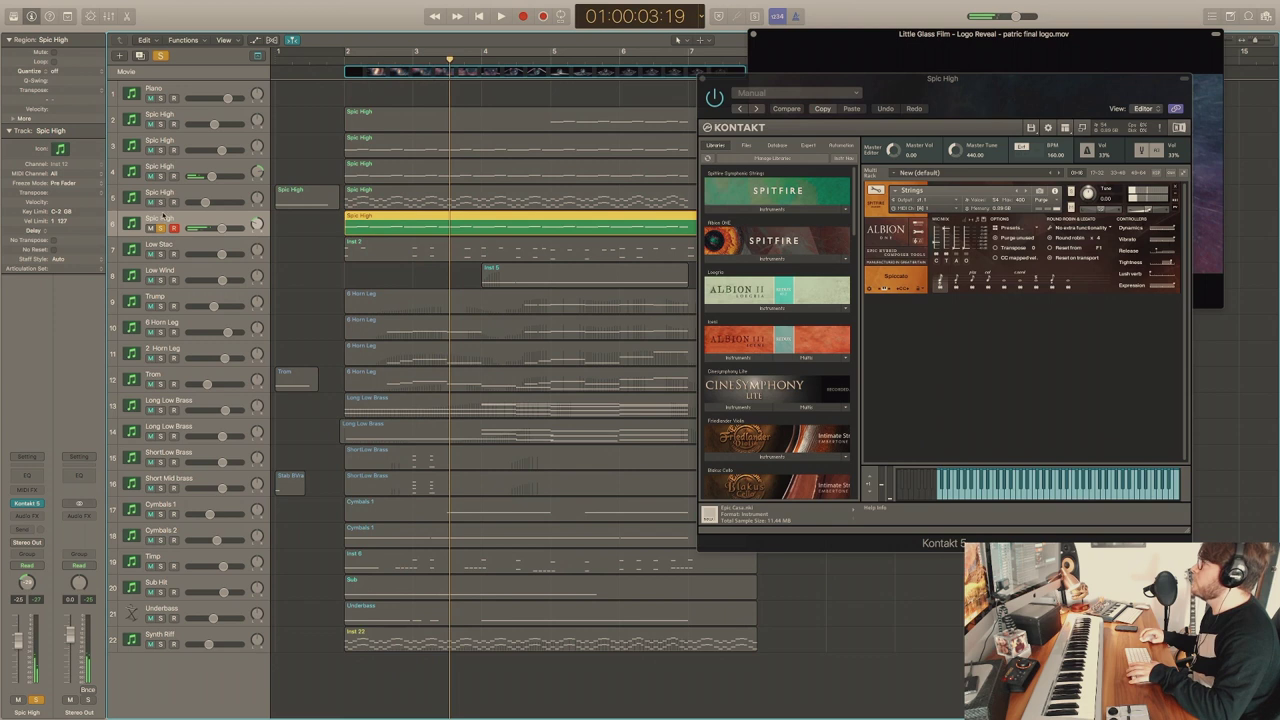
left_click(161, 228)
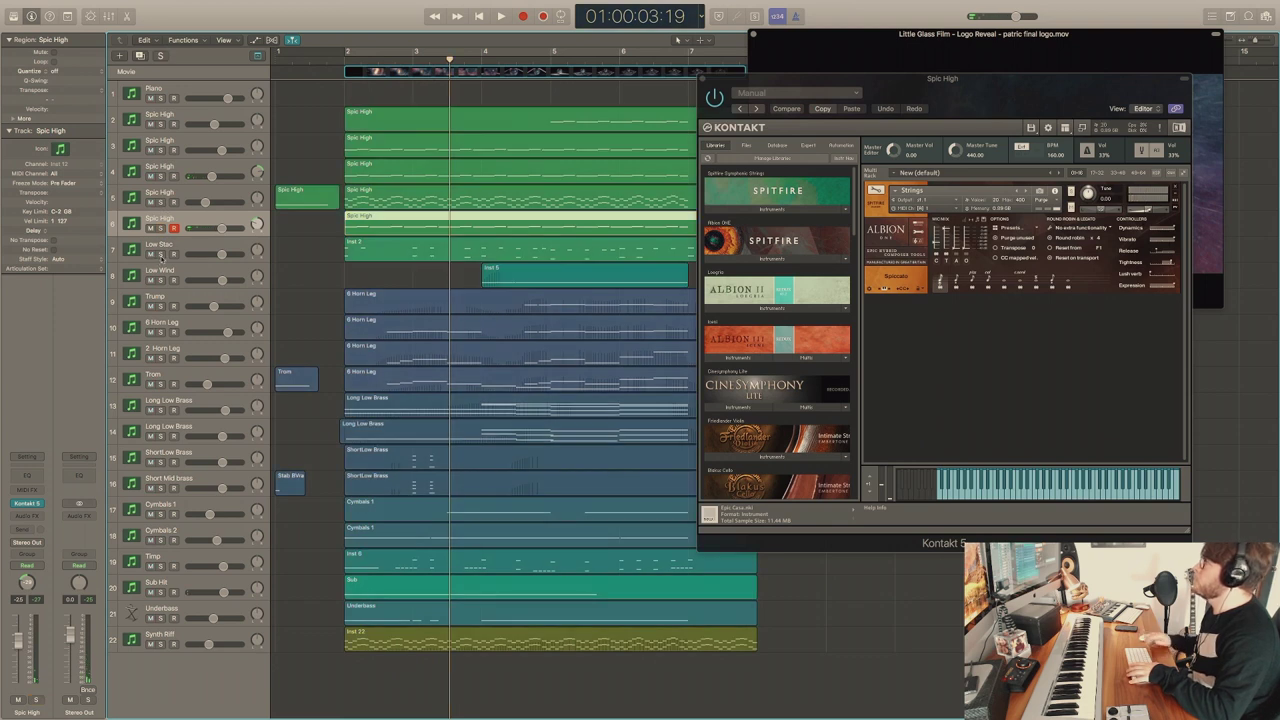
Examine the Kontakt patches from the Low Stac track down to the two Long Low Brass tracks 13 and 14.
left_click(162, 256)
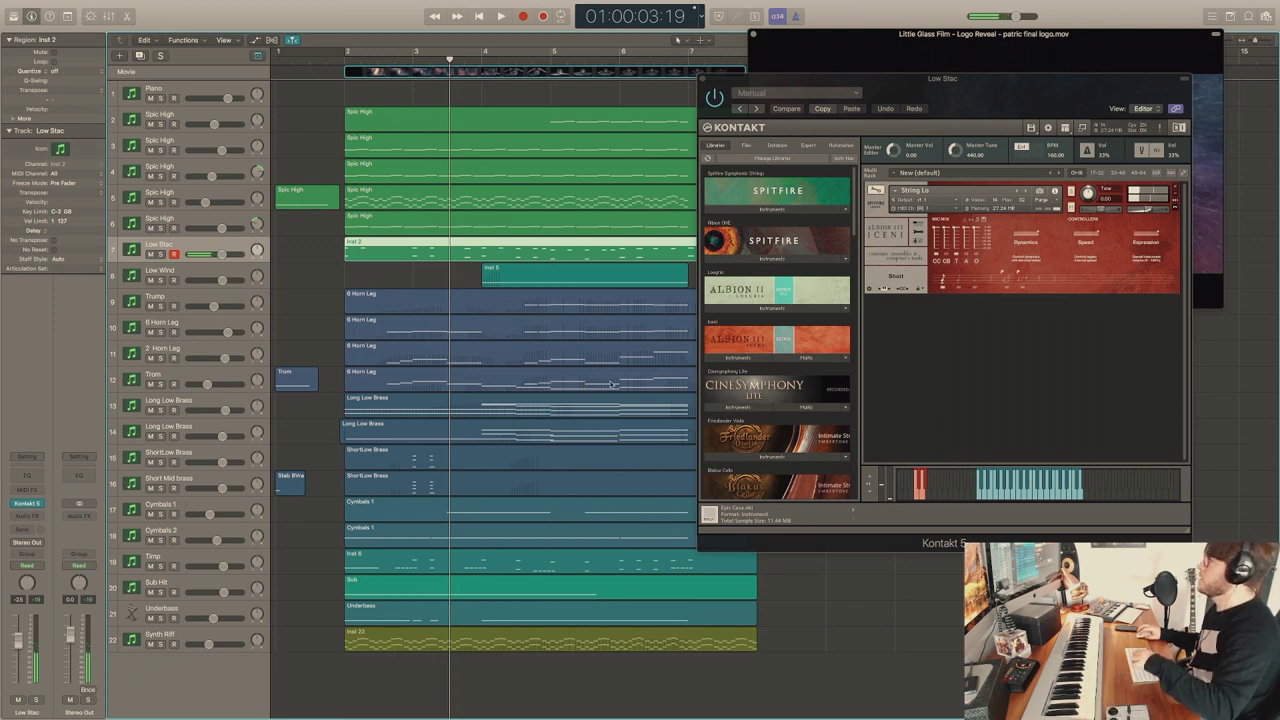
key("Down")
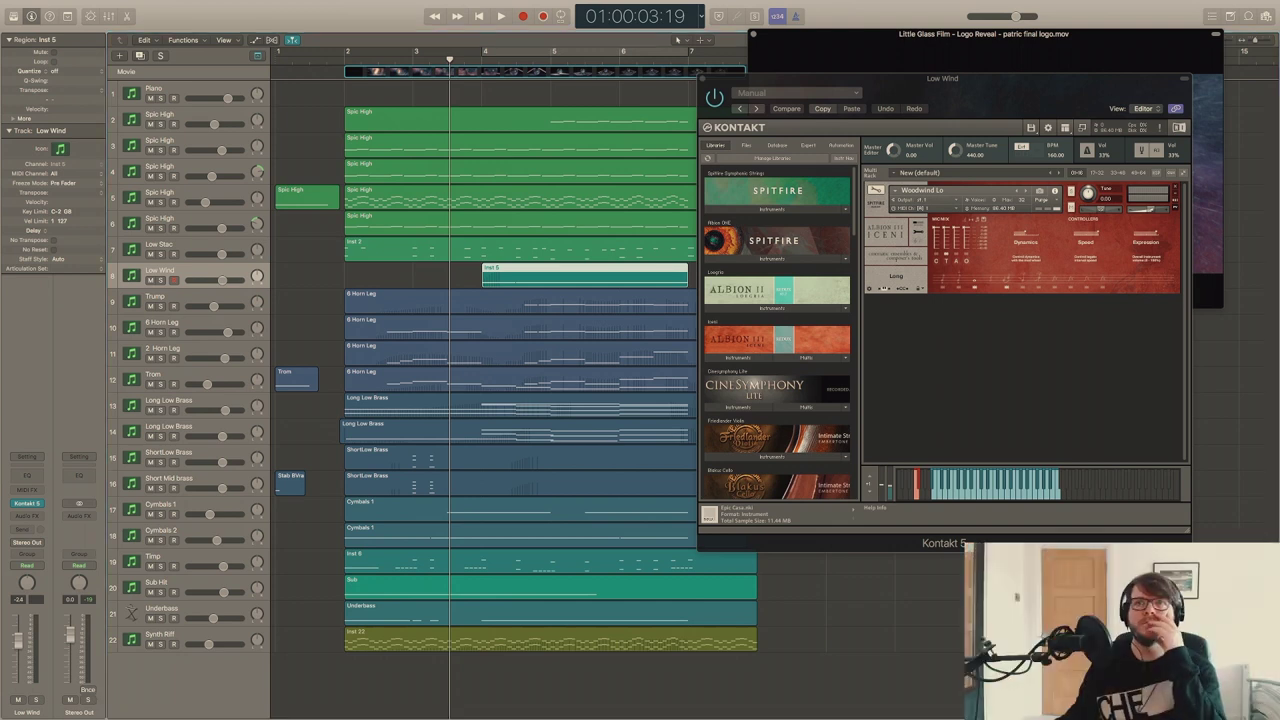
left_click(186, 293)
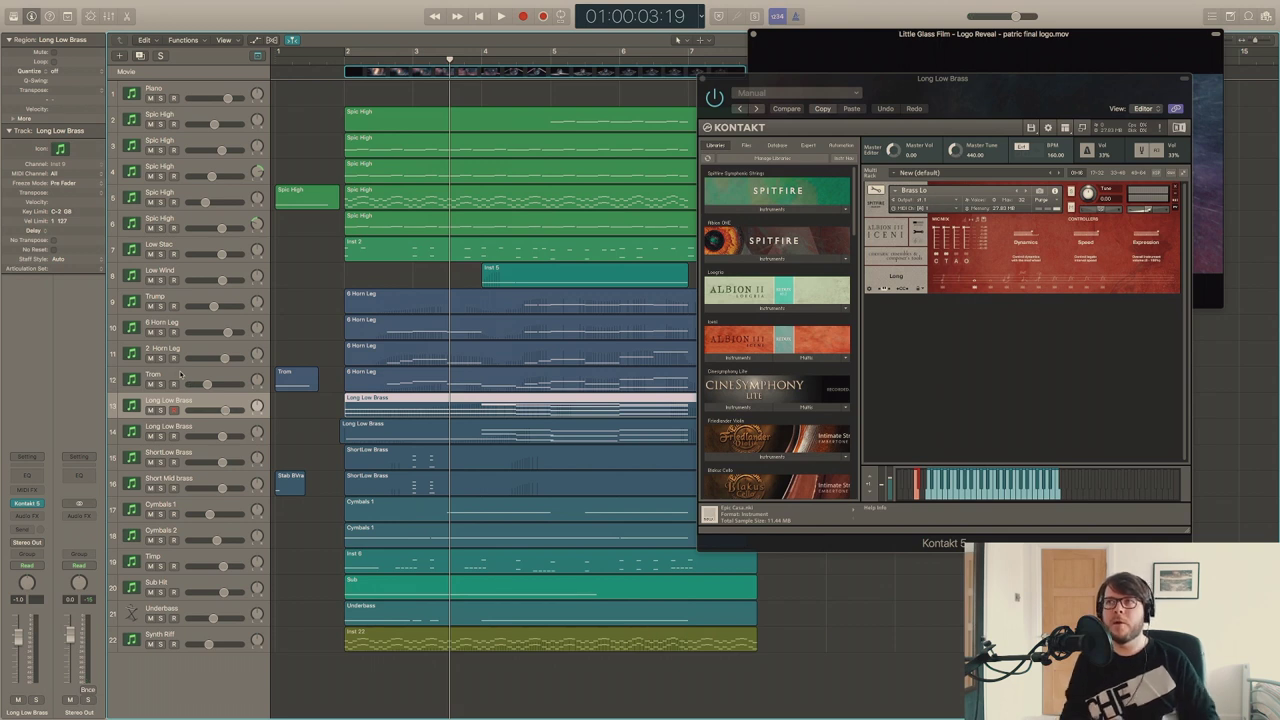
key("Down")
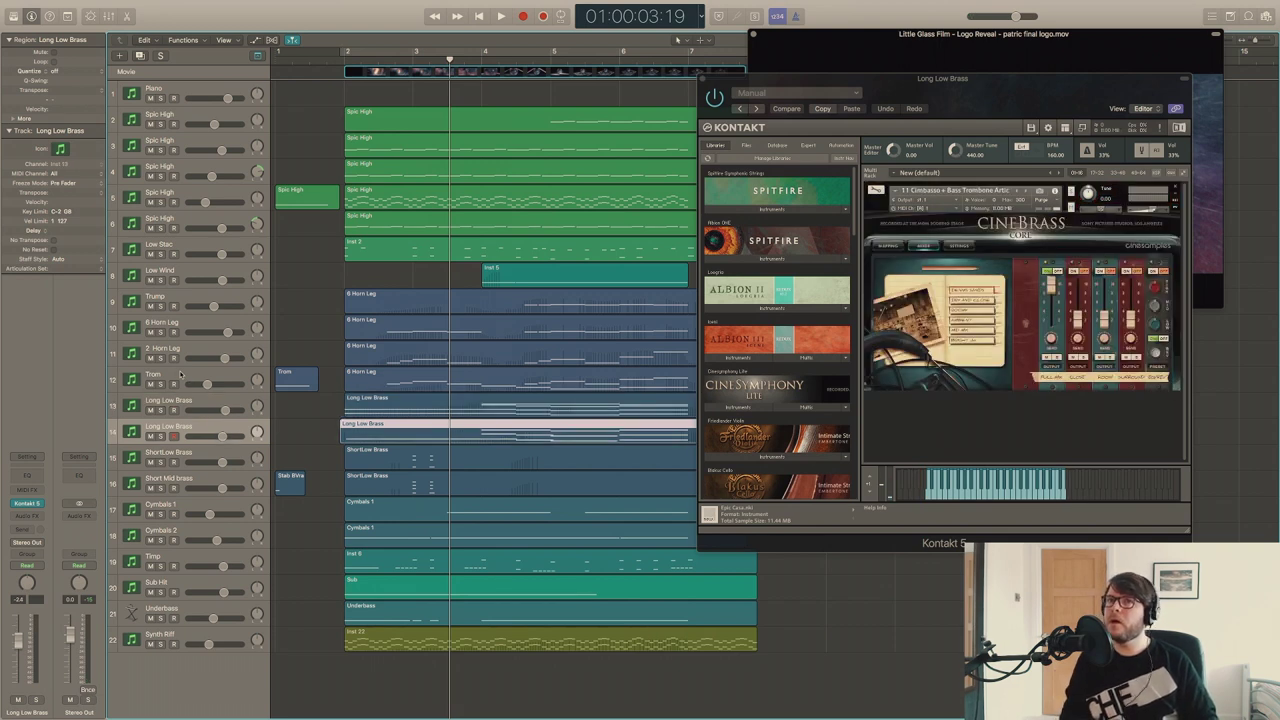
key("Up")
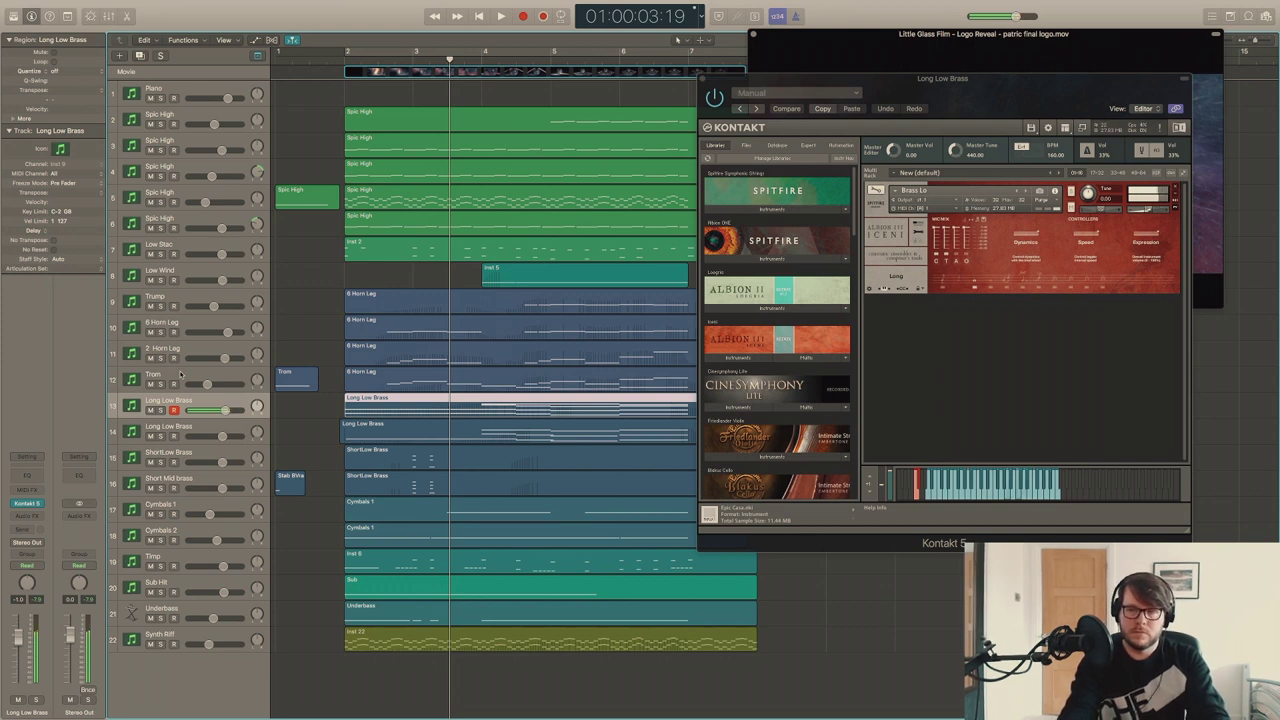
scroll(172, 440, "right", 1)
left_click(182, 432)
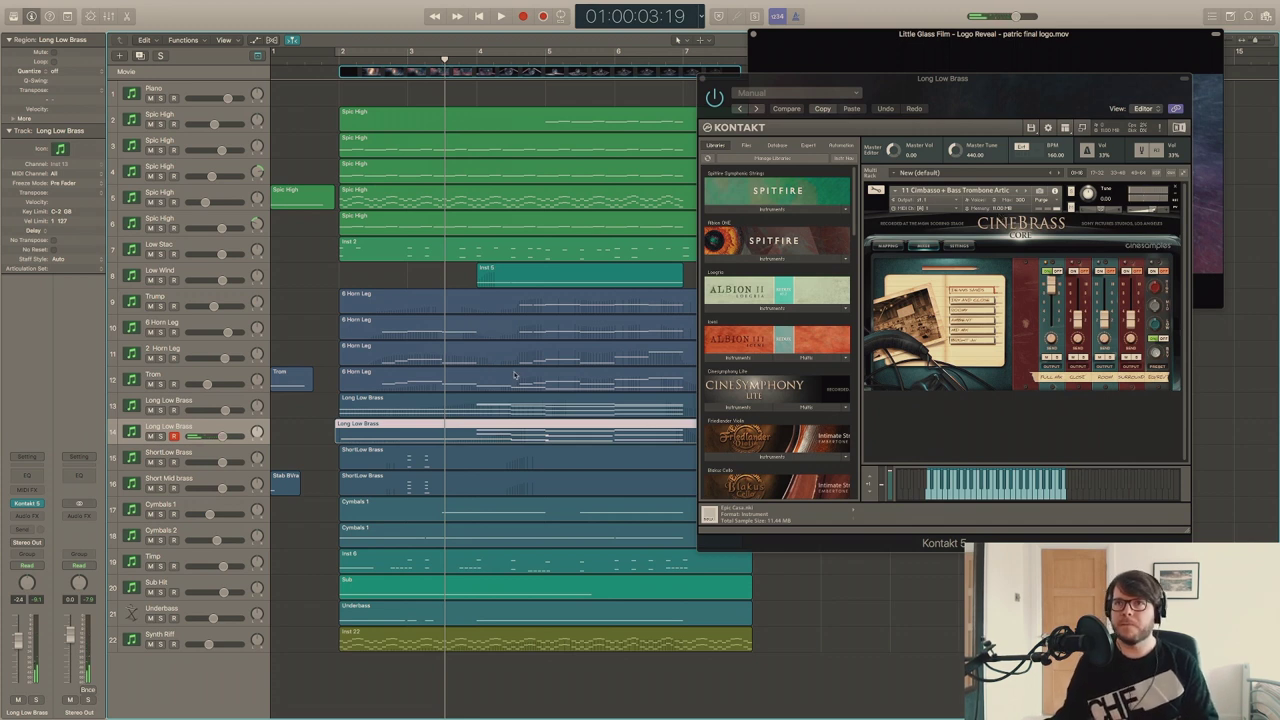
Play the Long Low Brass track 13 soloed on its own from just before bar 2, and clear its solo.
left_click_drag(160, 411, 160, 436)
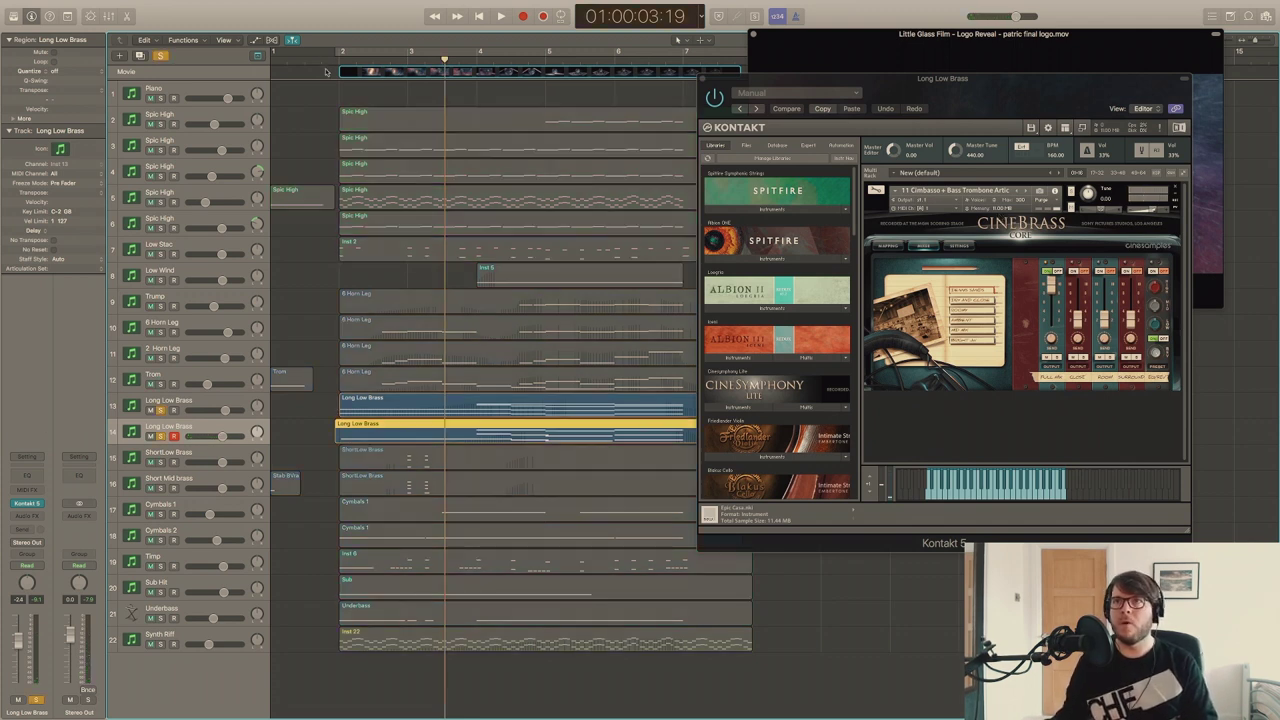
left_click(332, 60)
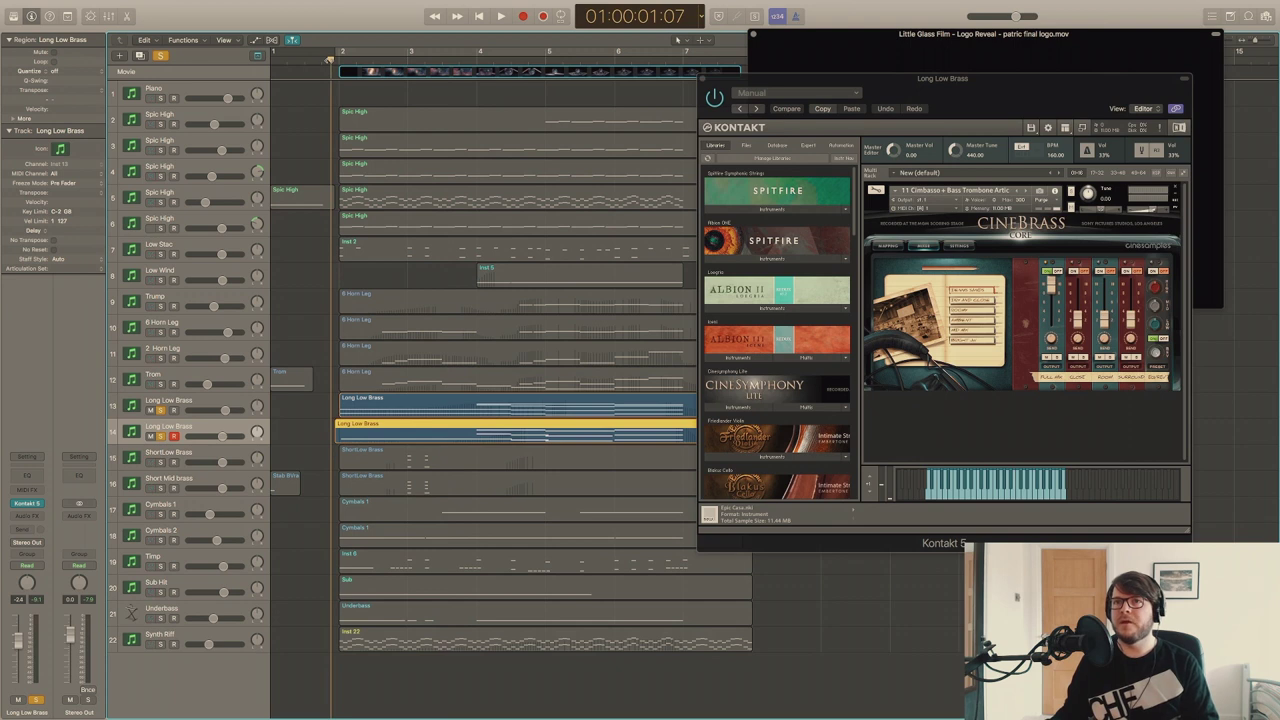
left_click(160, 436)
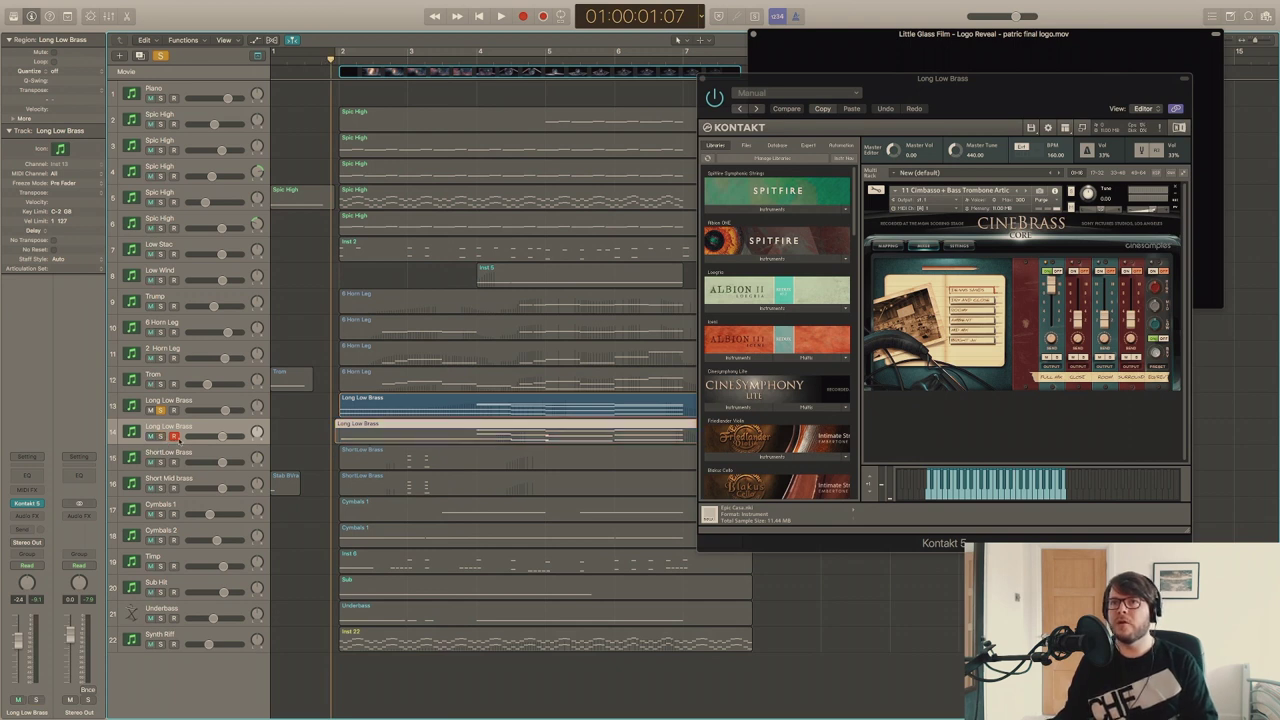
key("space")
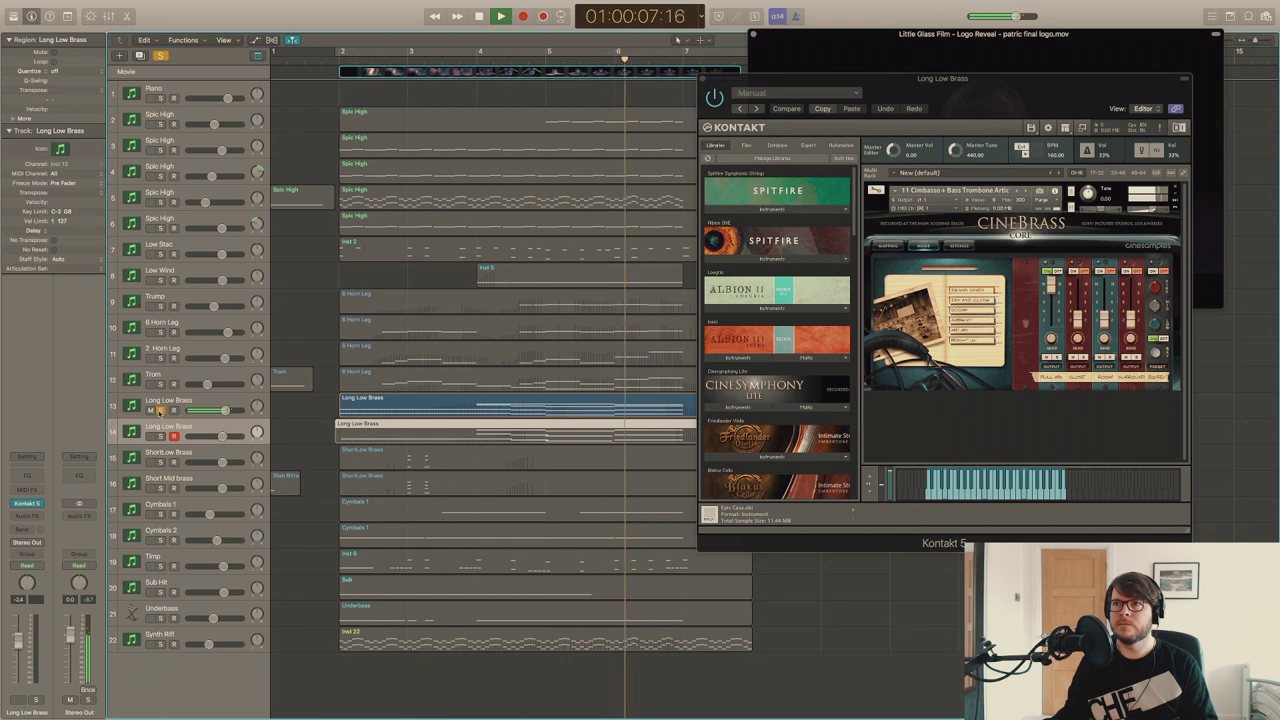
left_click(160, 411)
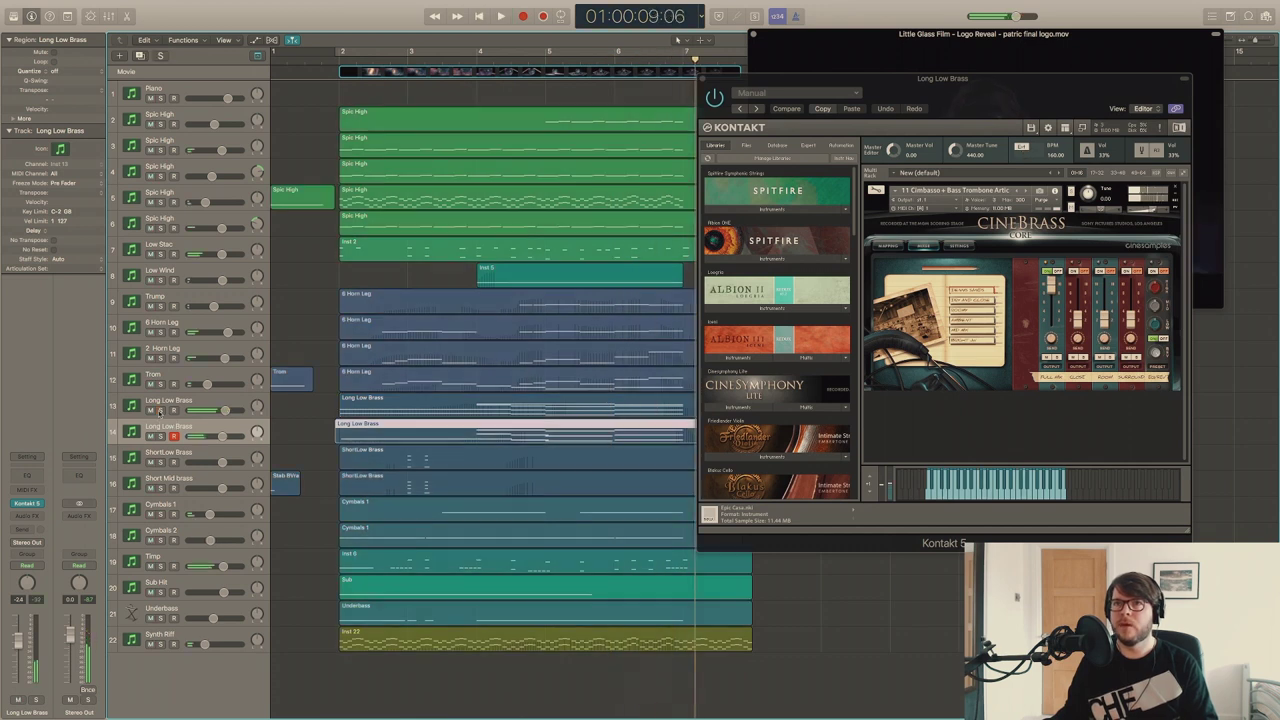
Solo the Long Low Brass track 14 and play it alone from just before bar 2.
left_click(160, 436)
left_click(337, 63)
key("space")
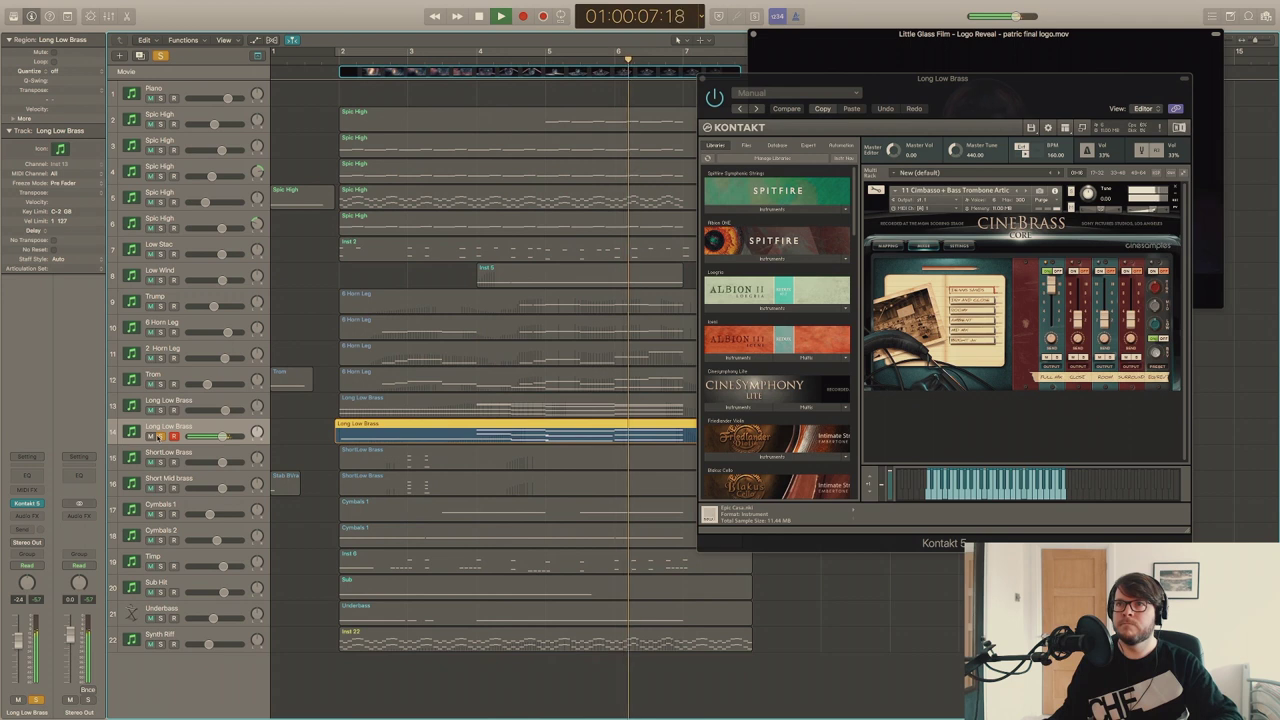
Solo track 13 as well, play both Long Low Brass tracks together from just before bar 2, and clear their solos.
left_click(160, 410)
left_click(331, 61)
key("space")
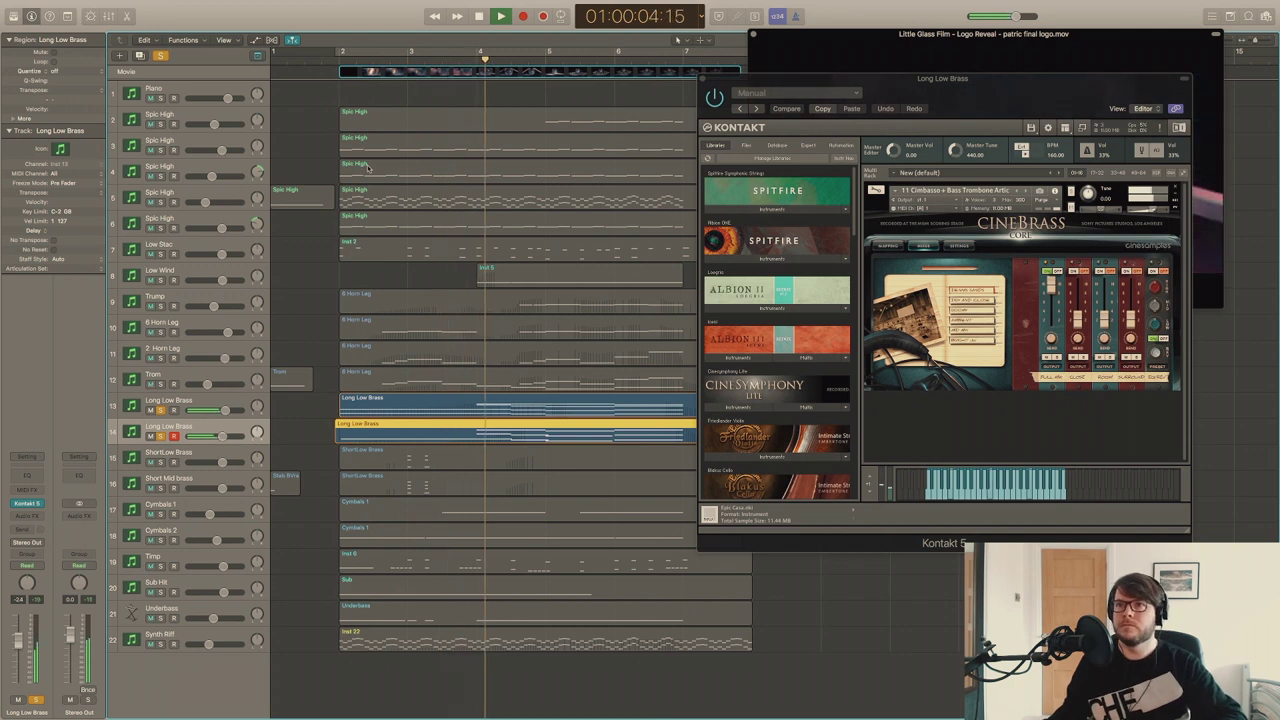
key("space")
left_click(160, 436)
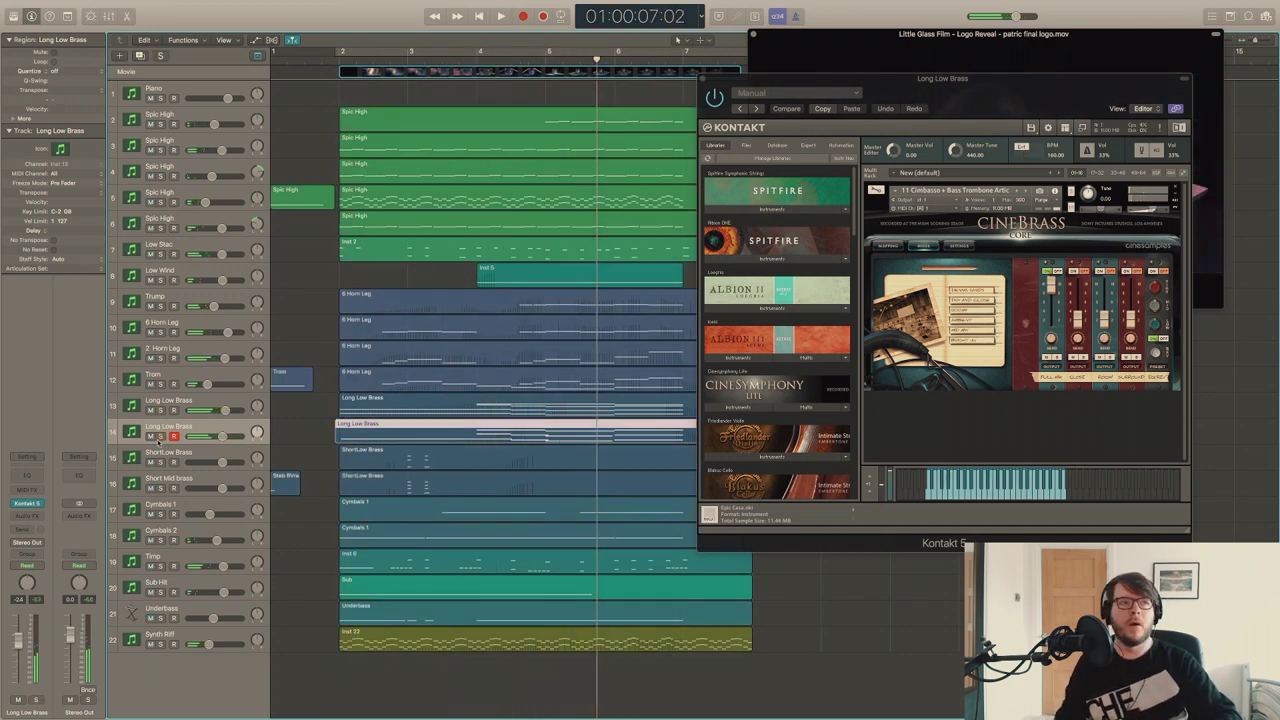
Examine the Kontakt patches of the ShortLow Brass, Short Mid brass, Cymbals 1 and Cymbals 2 tracks.
key("Down")
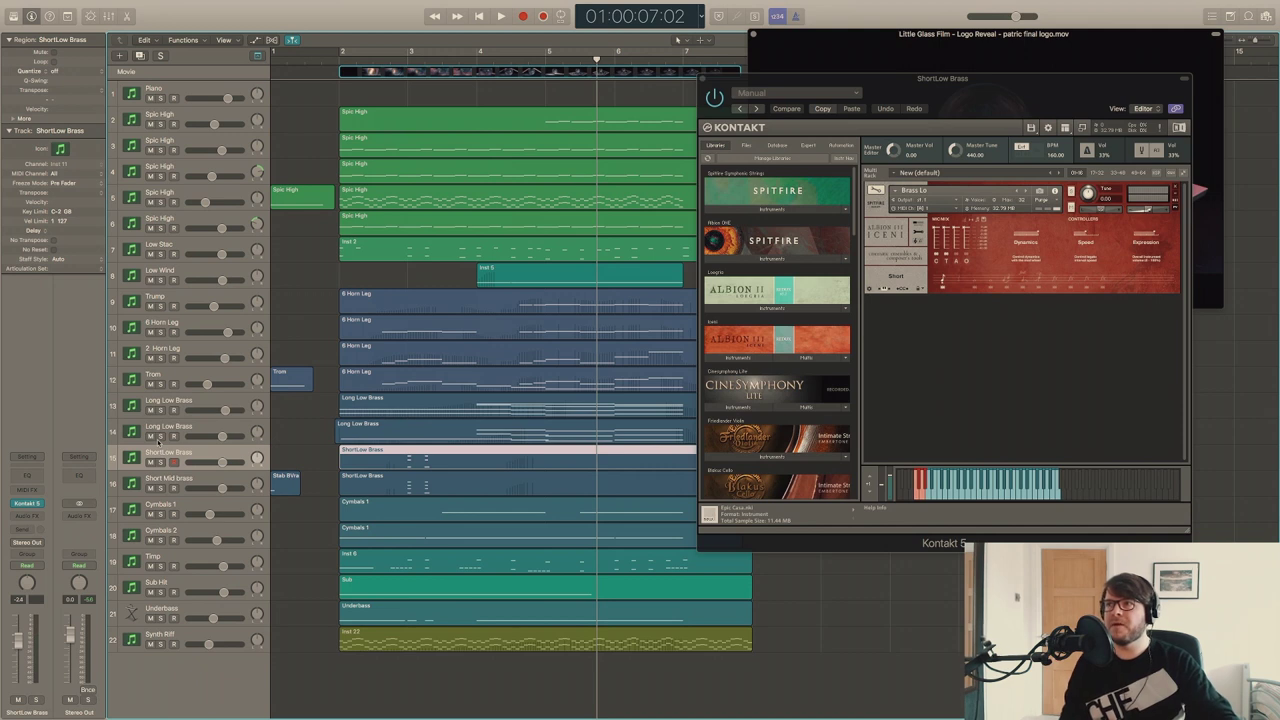
key("Down")
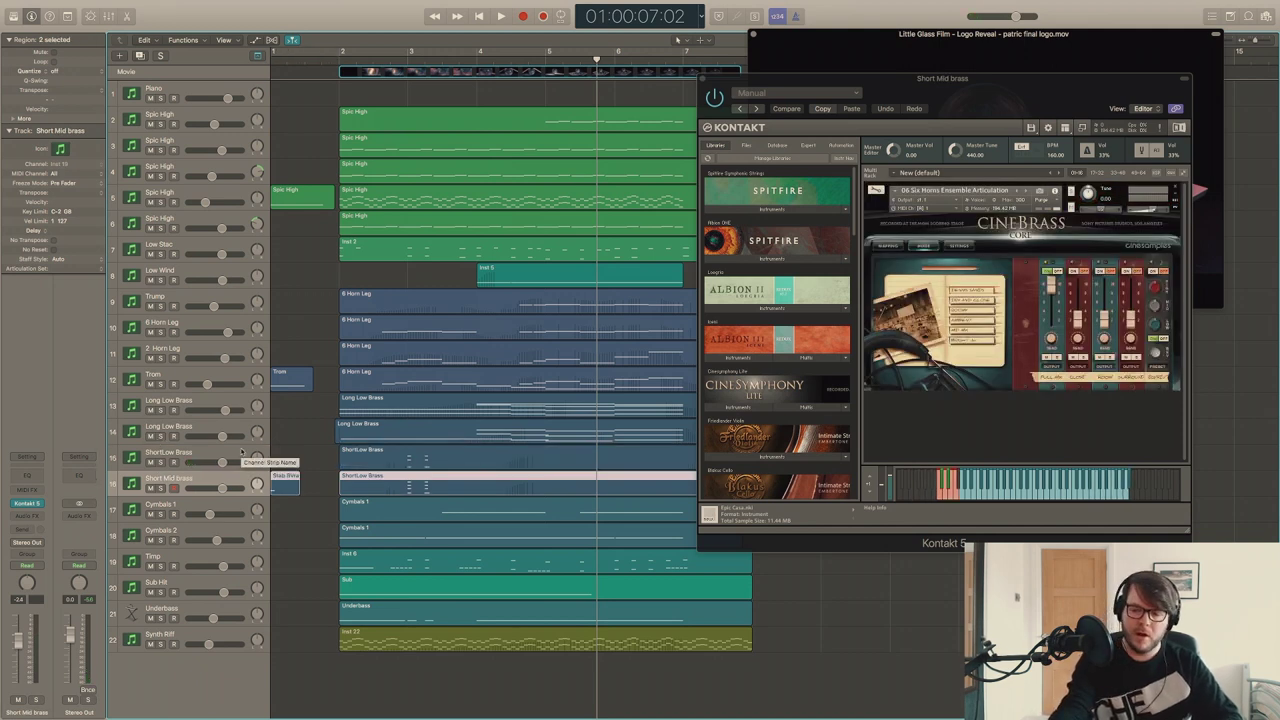
key("Down")
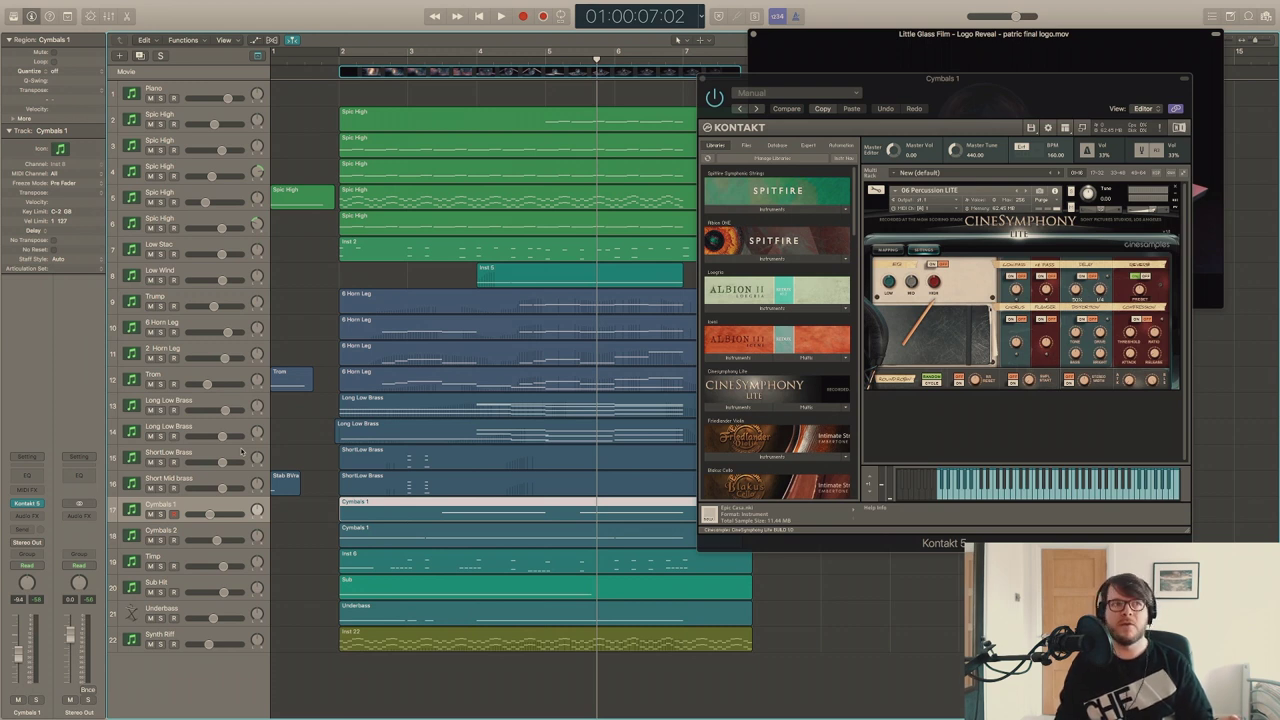
key("Down")
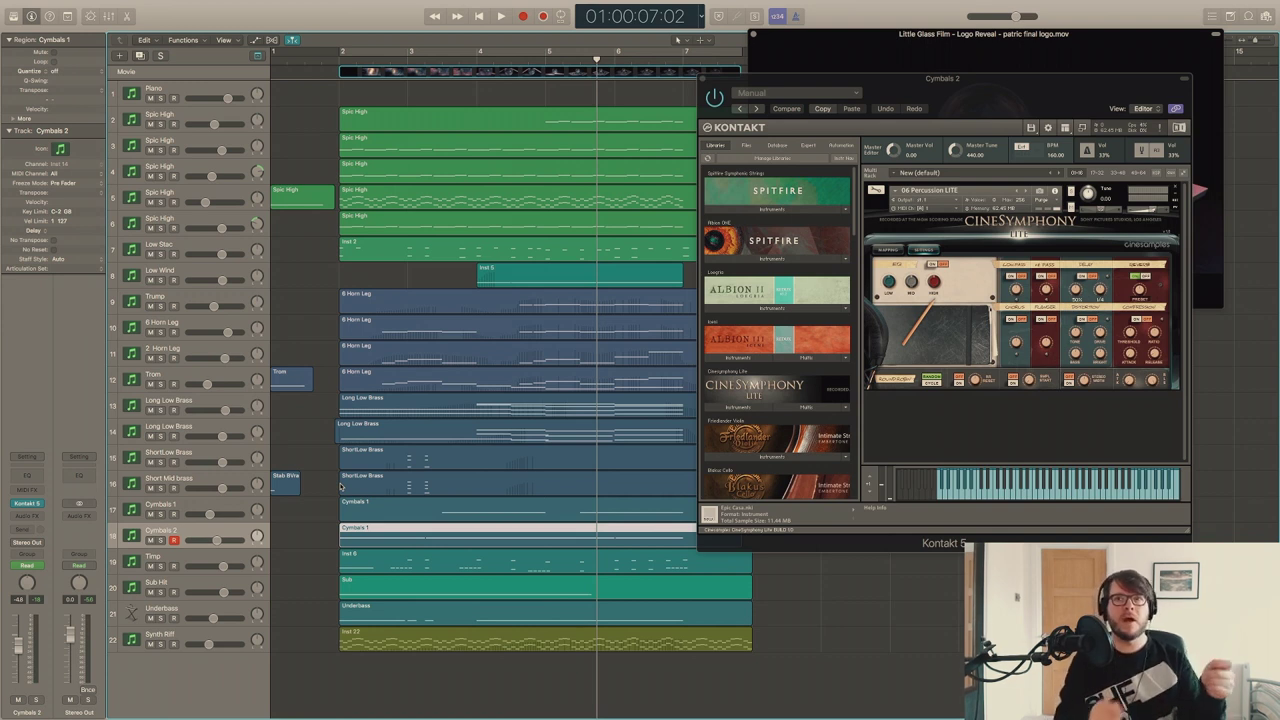
Solo the Cymbals 2 track, play it from just before bar 2, and stop playback.
left_click(161, 540)
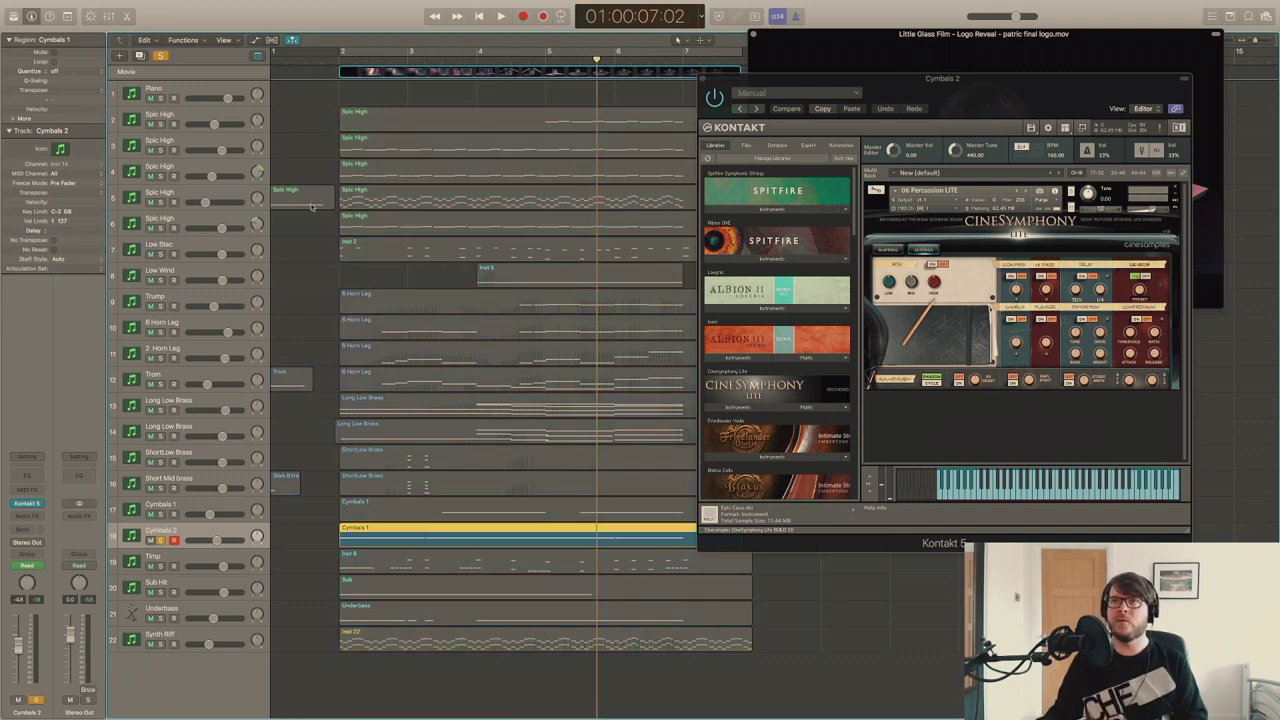
double_click(331, 61)
key("space")
left_click(329, 60)
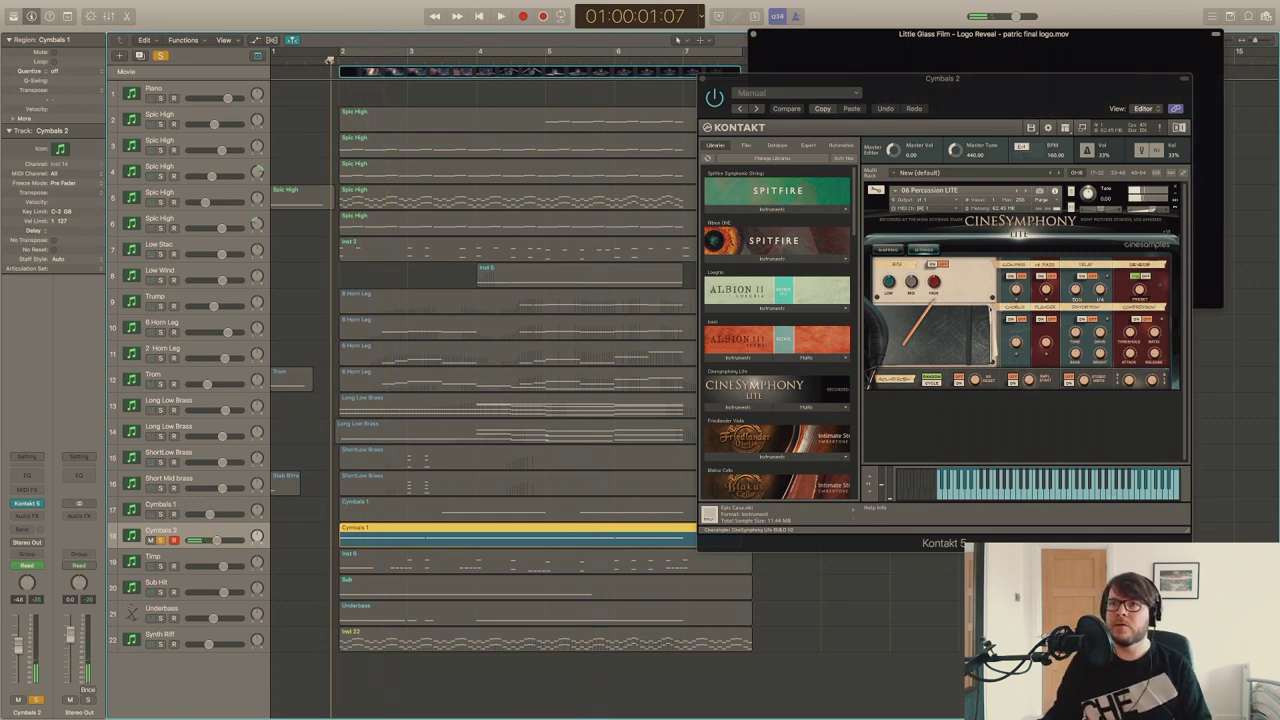
key("space")
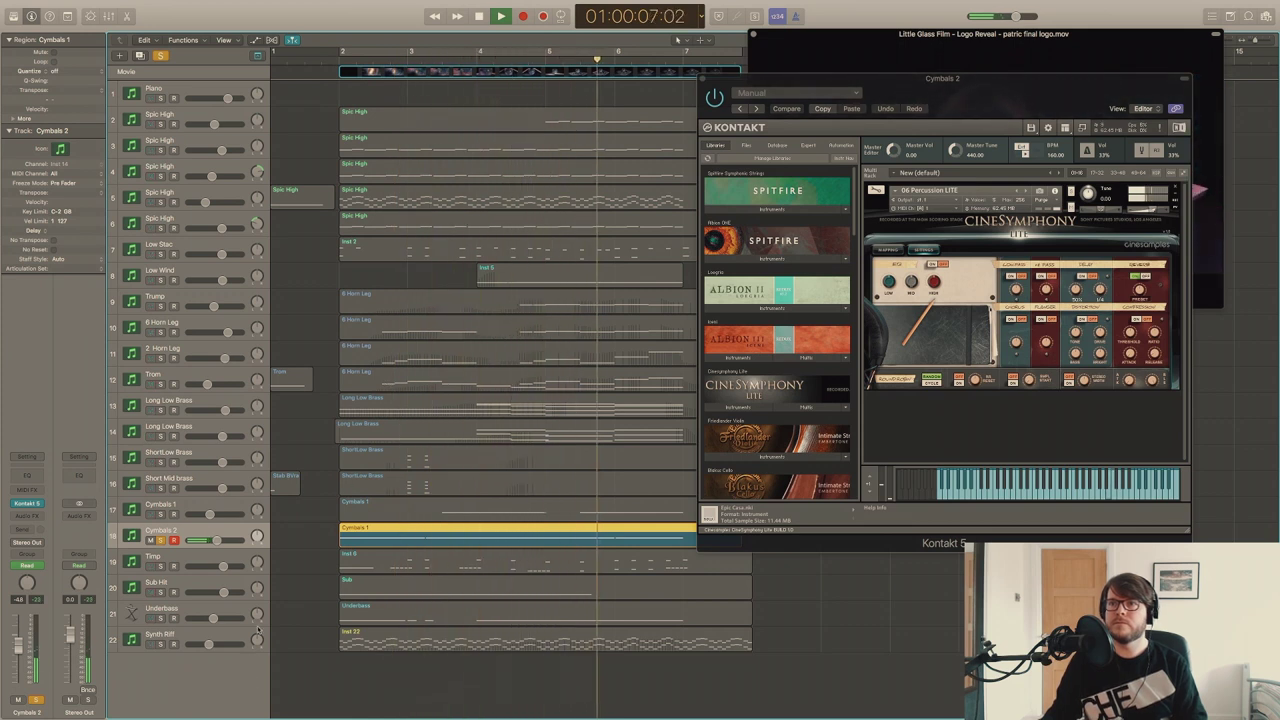
key("space")
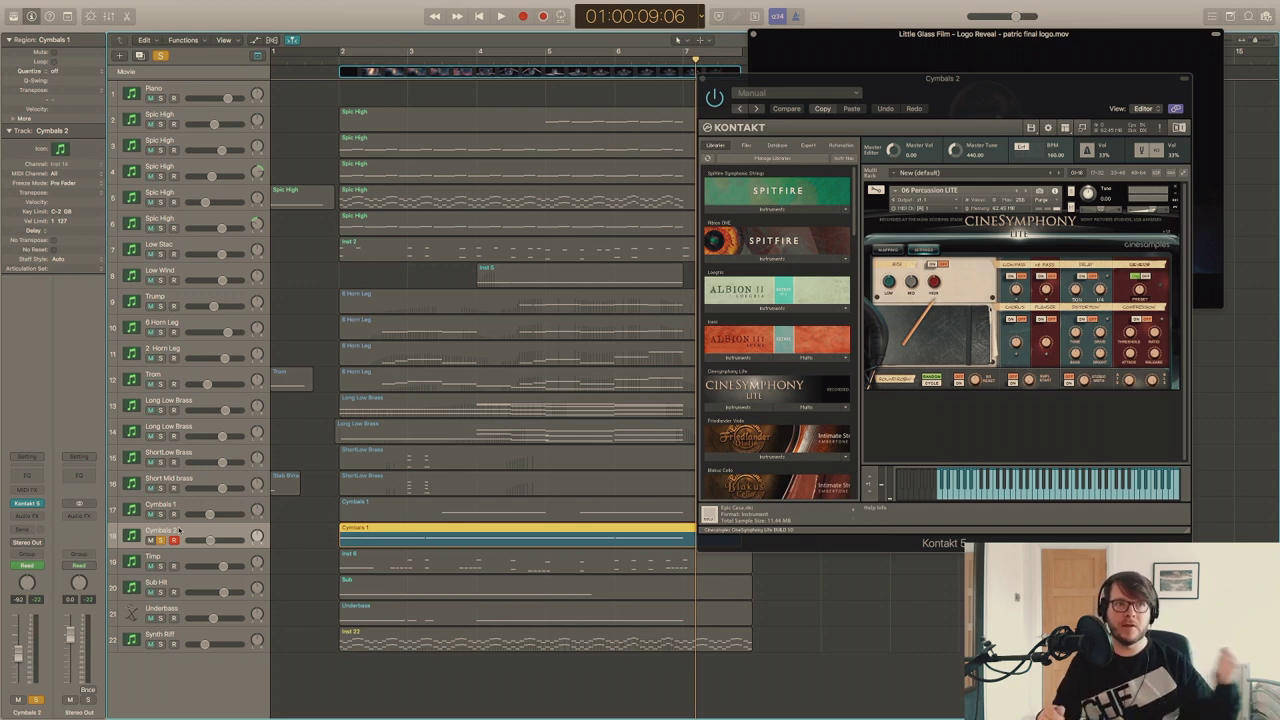
Solo the Cymbals 1 track in place of Cymbals 2, play it from bar 2, and clear the solo after stopping.
left_click(161, 540)
left_click(160, 514)
left_click(340, 62)
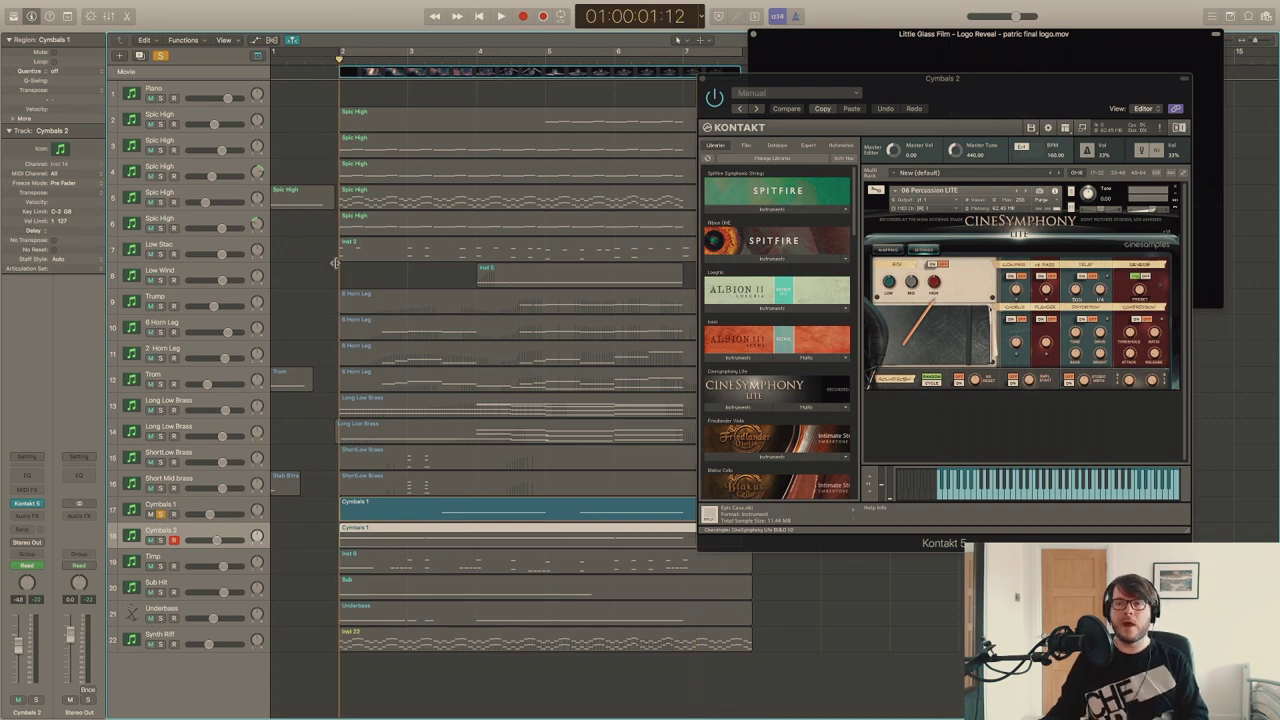
key("space")
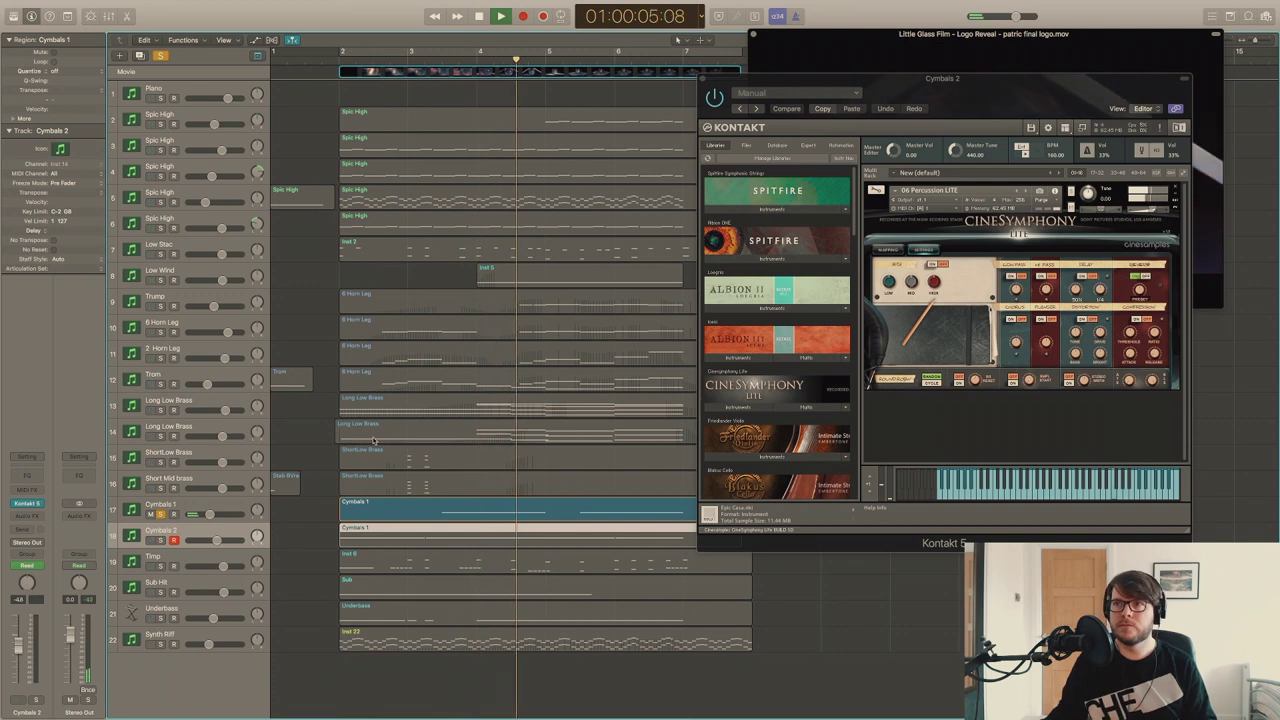
key("space")
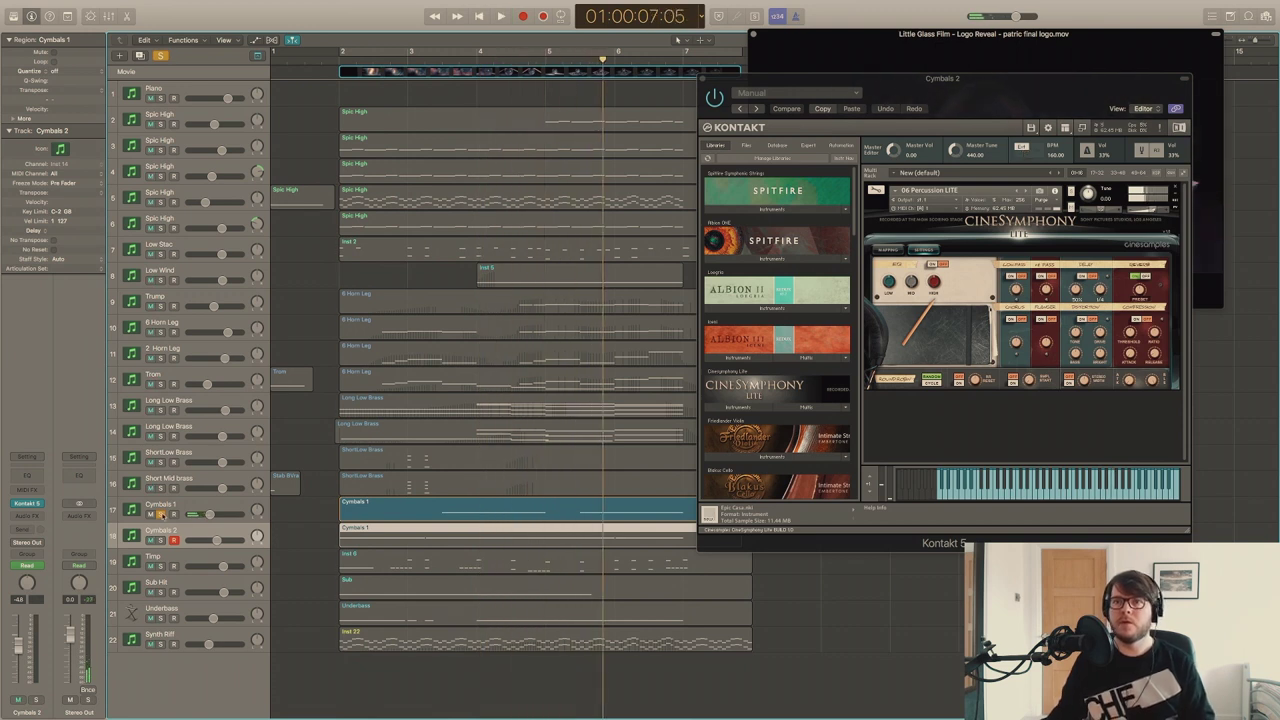
left_click(160, 513)
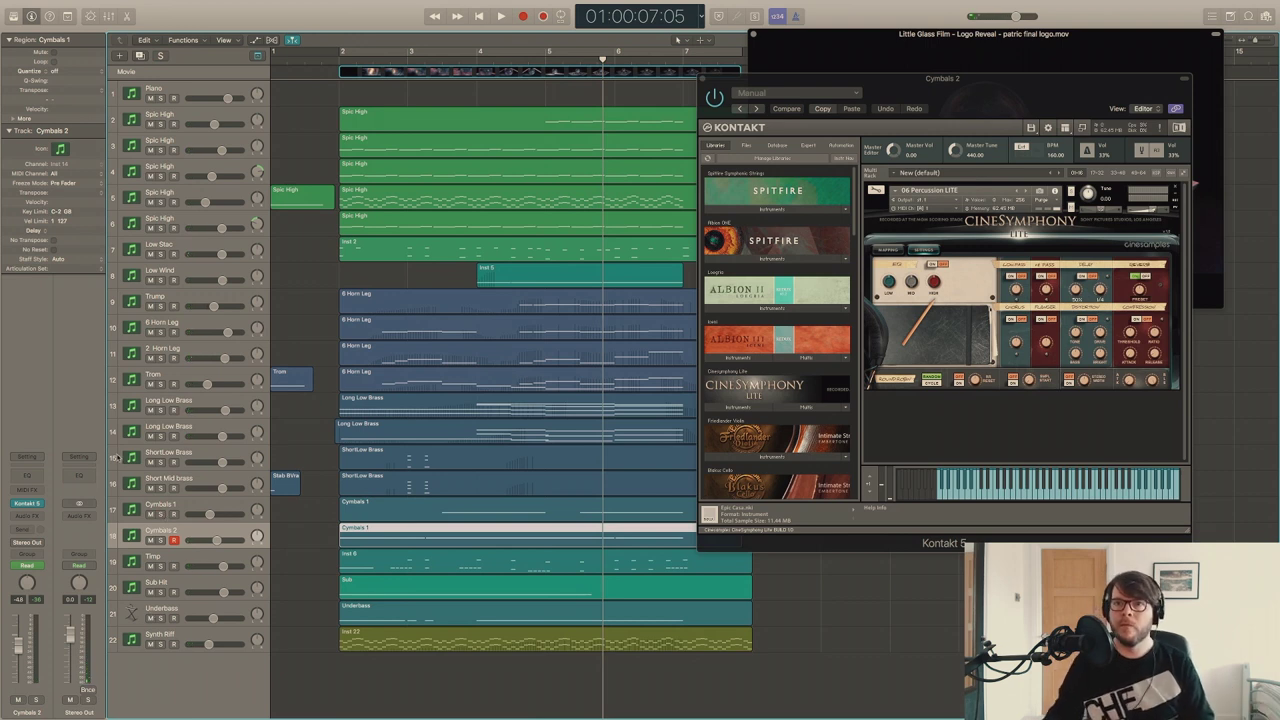
Examine the Kontakt patches of the Timp, Sub Hit and Synth Riff tracks, auditioning Sub Hit notes across the keyboard range.
key("Down")
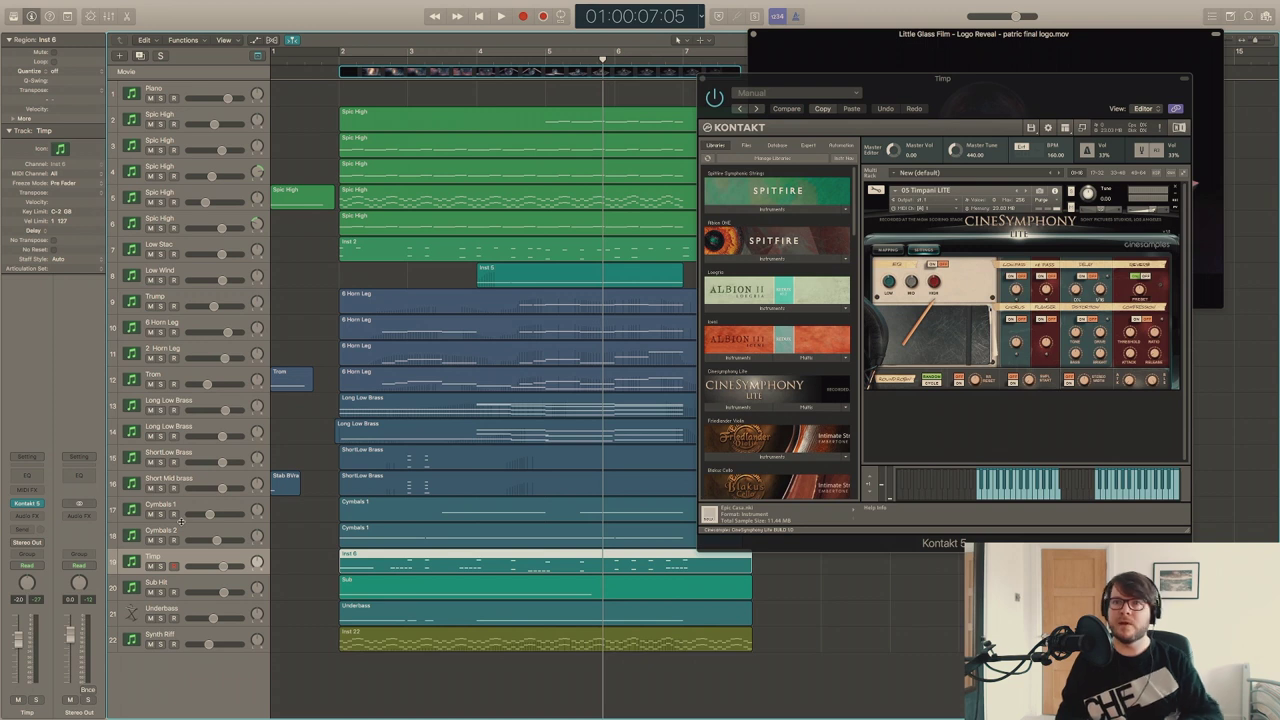
key("Down")
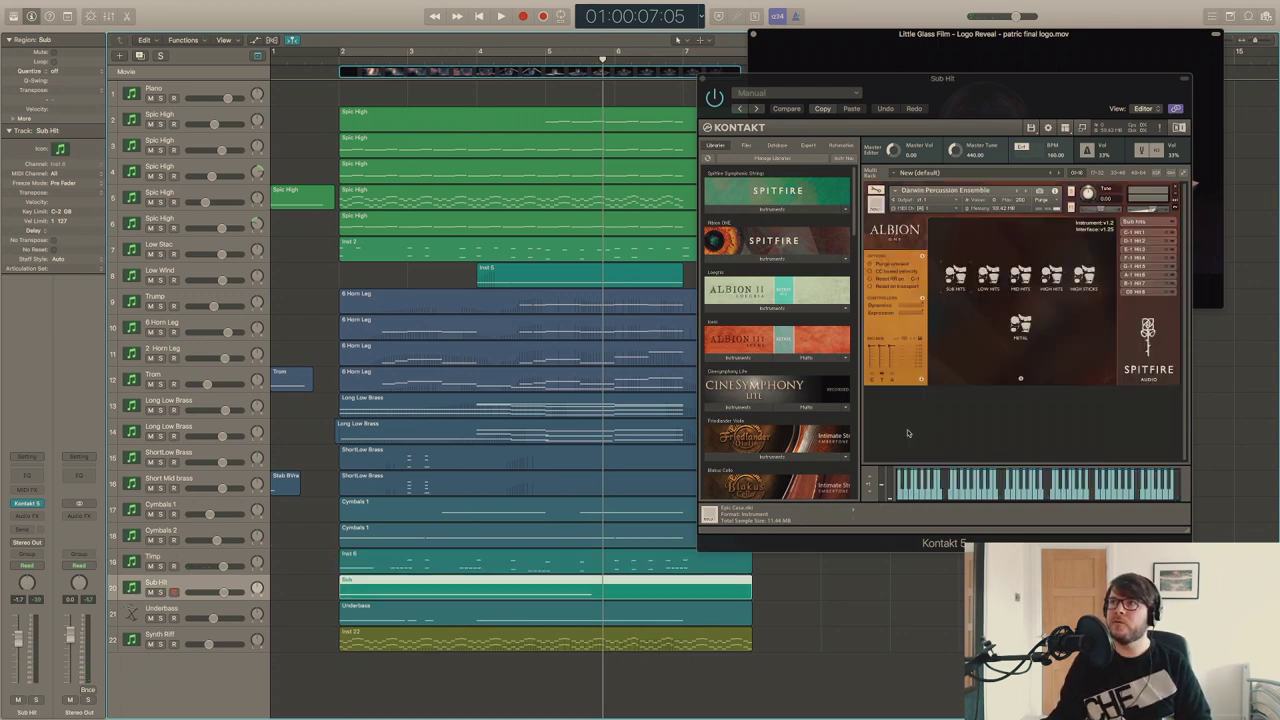
left_click(904, 495)
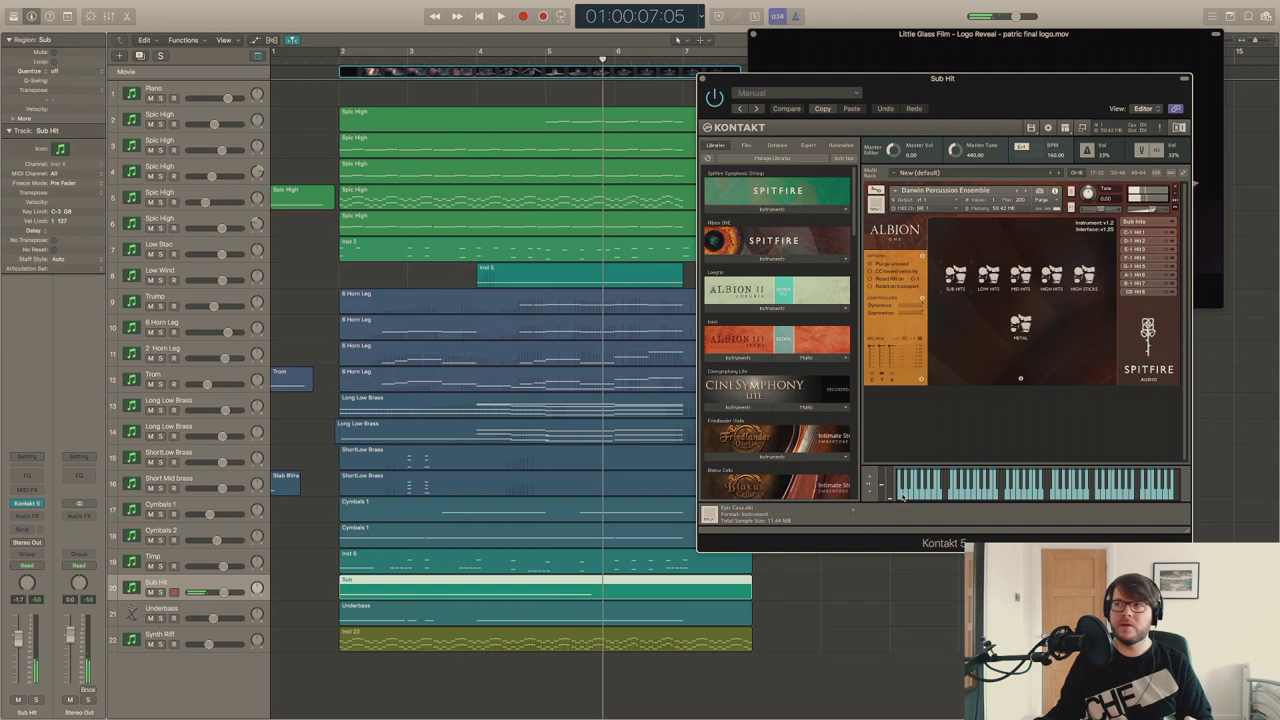
left_click(956, 496)
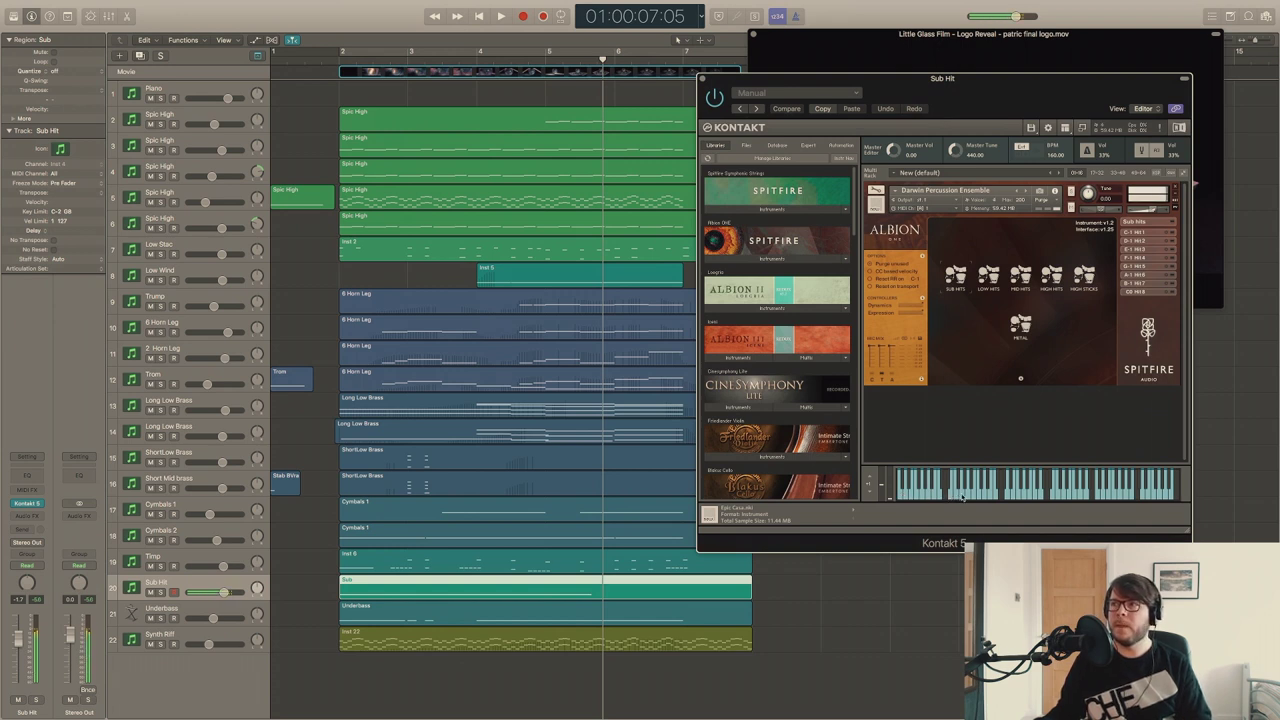
left_click(1054, 498)
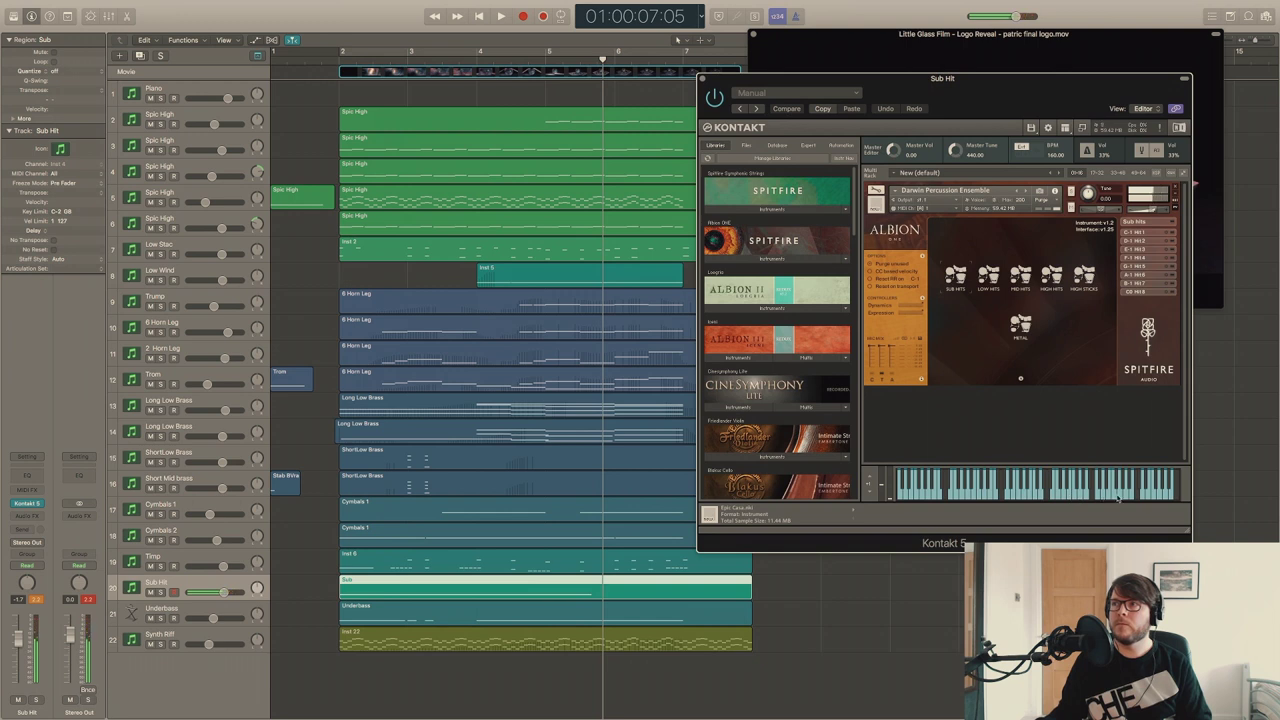
left_click(1149, 497)
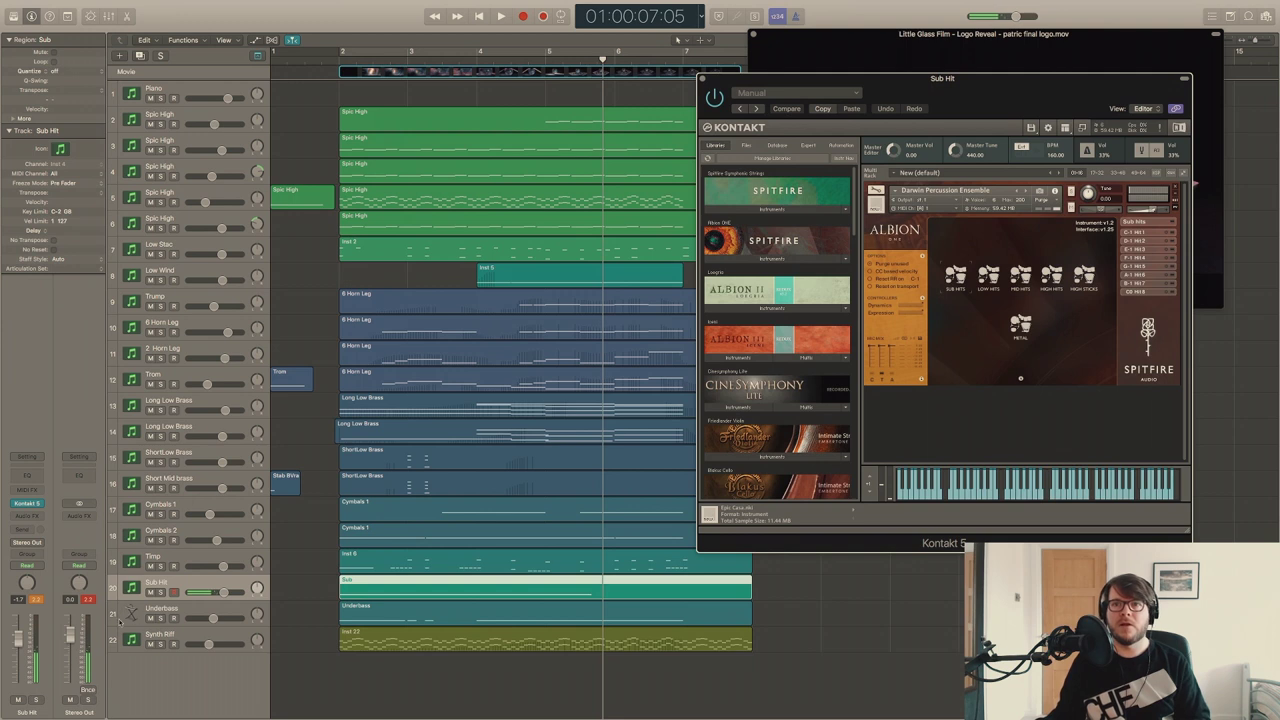
left_click(183, 638)
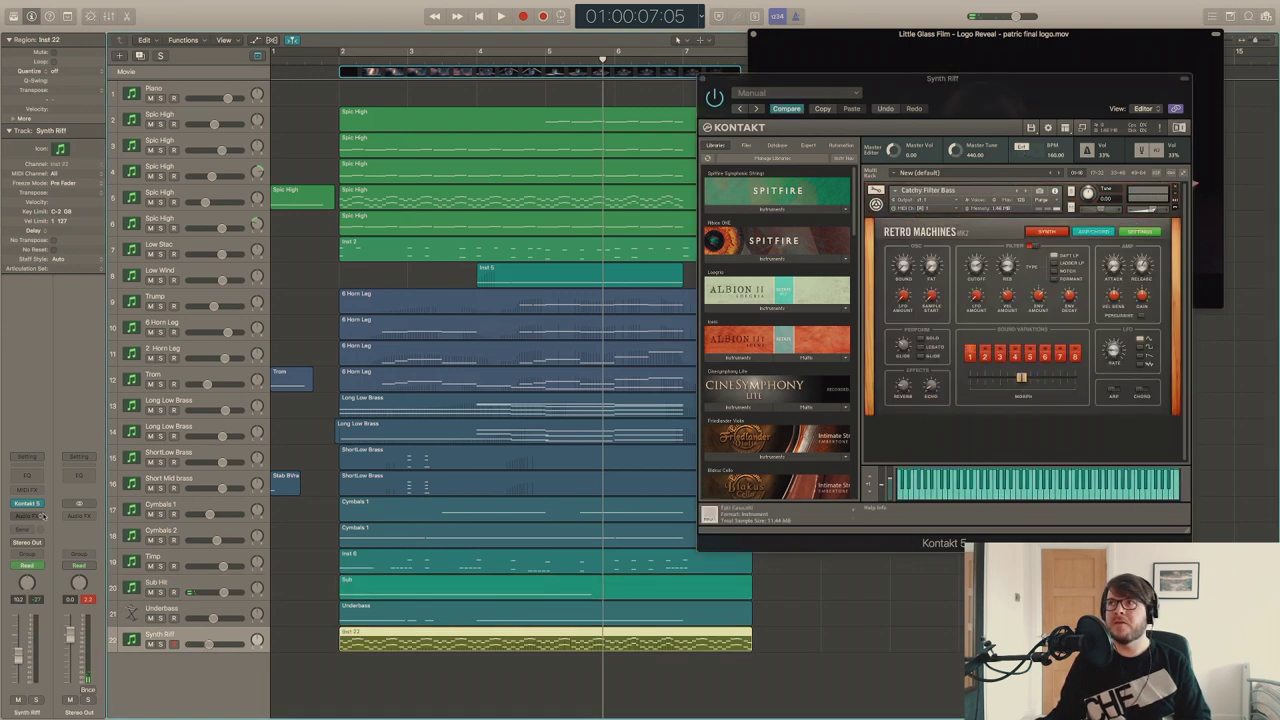
Close the Kontakt window, enlarge the logo-reveal movie to nearly fill the screen, and play it from the start with the score.
left_click(702, 79)
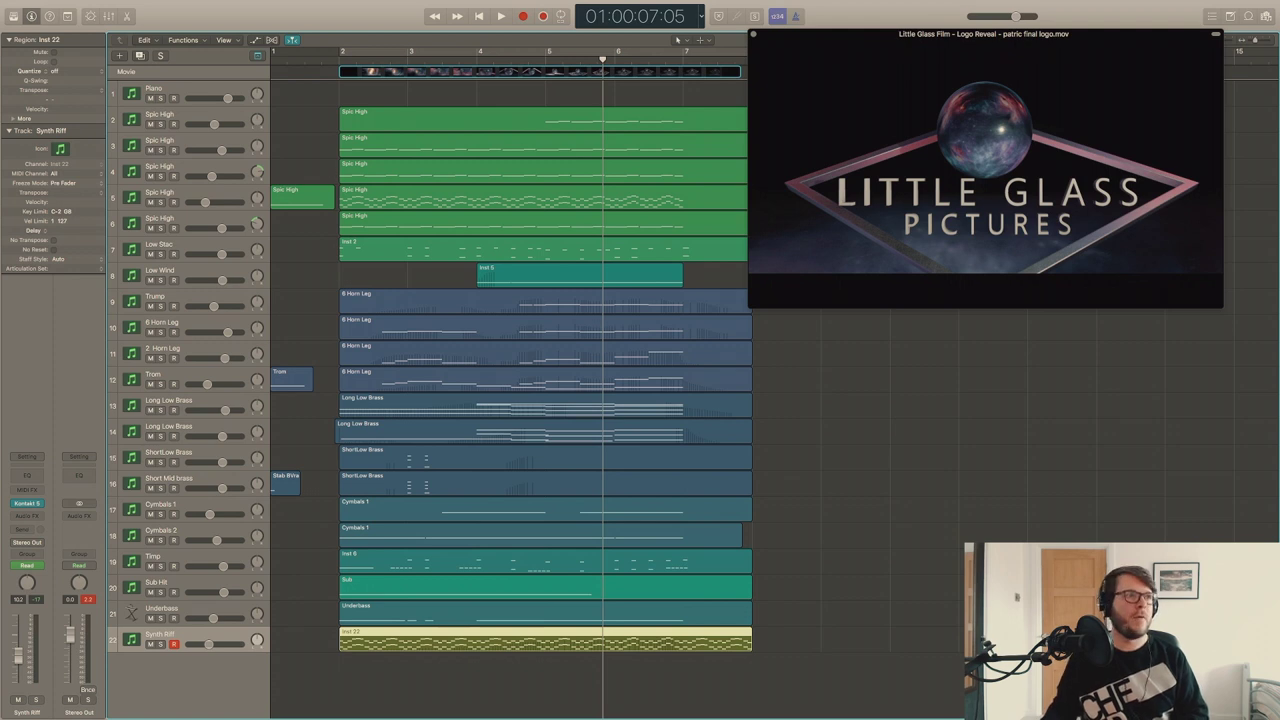
left_click_drag(1191, 309, 1255, 715)
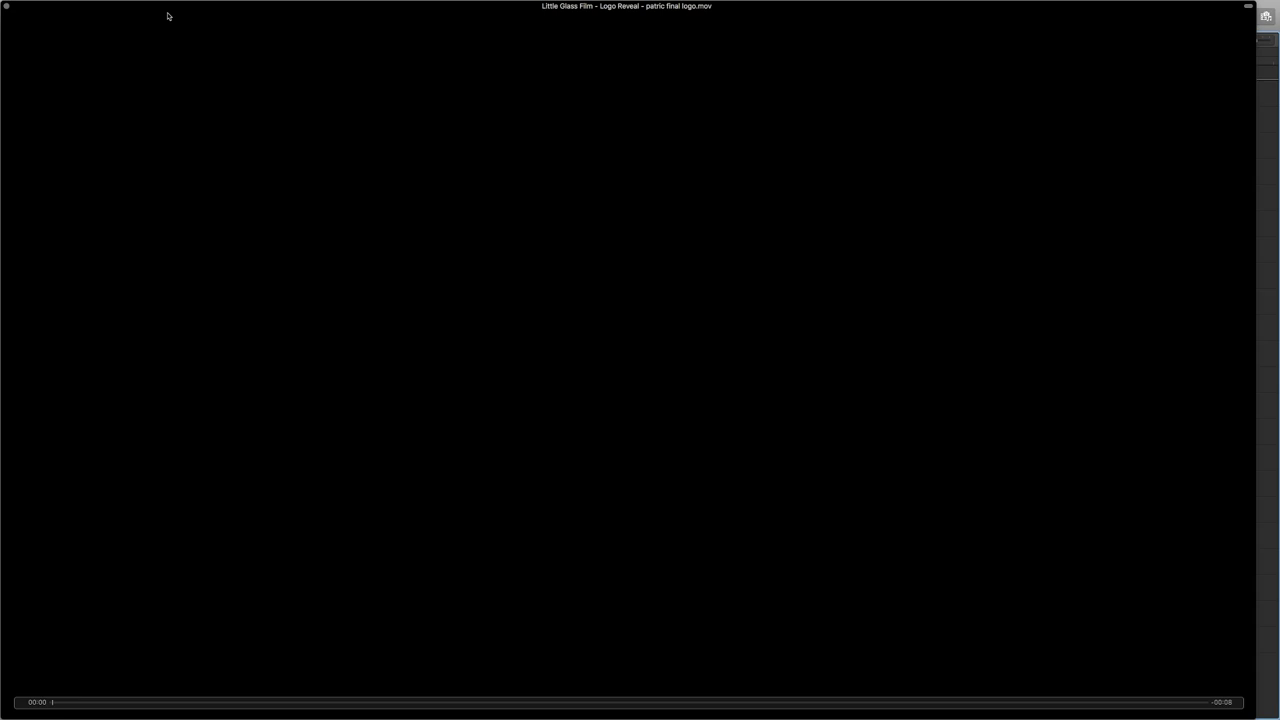
key("space")
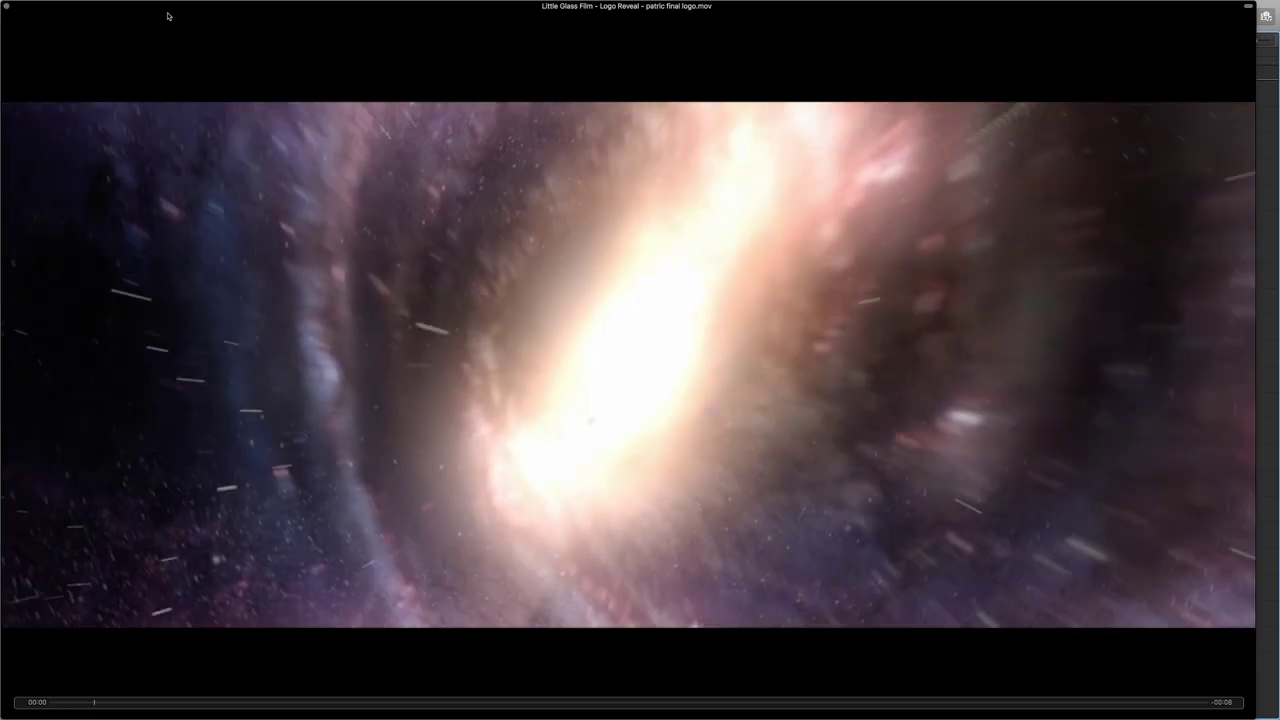